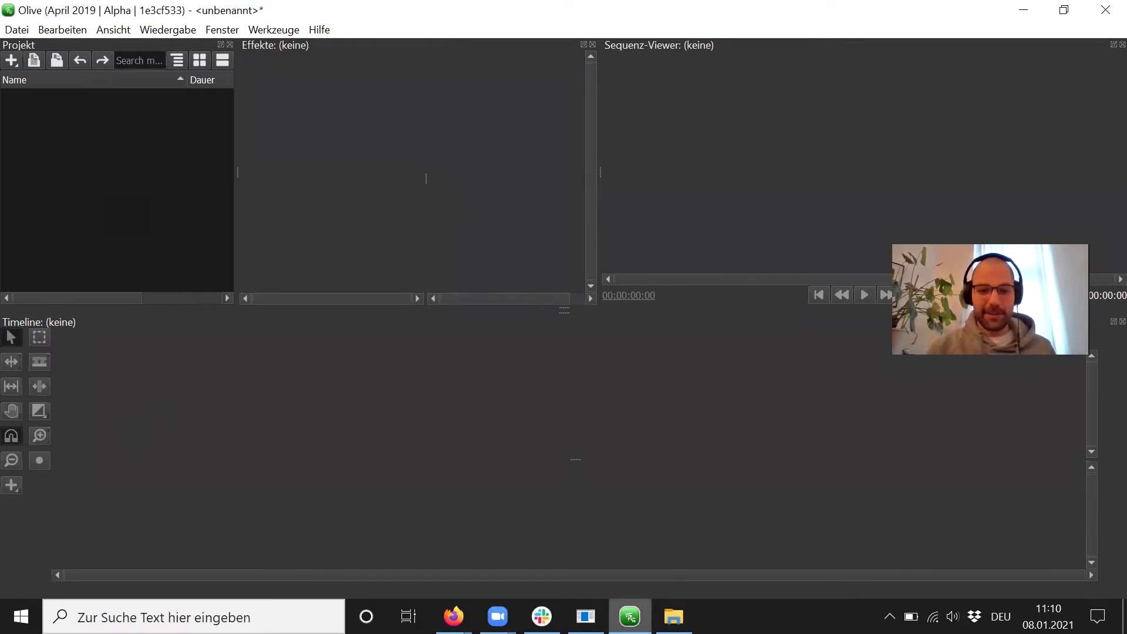
# - Switch to the file explorer window showing the media folder and move it clear of the project panel
pyautogui.moveTo(674, 616)
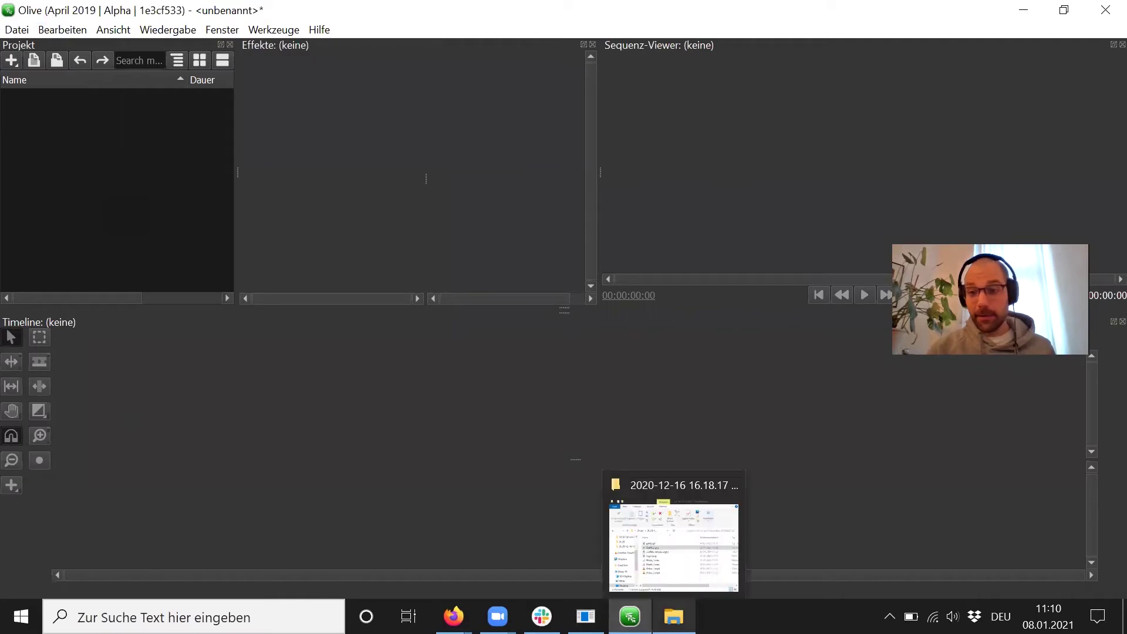
pyautogui.click(673, 516)
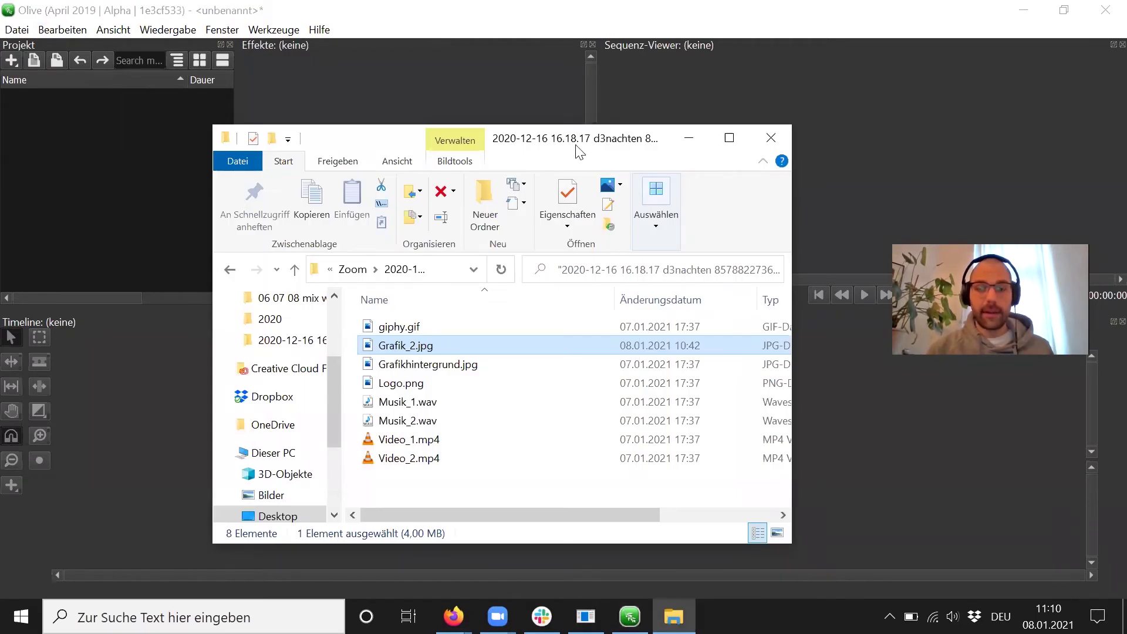
pyautogui.moveTo(579, 153); pyautogui.dragTo(961, 163)
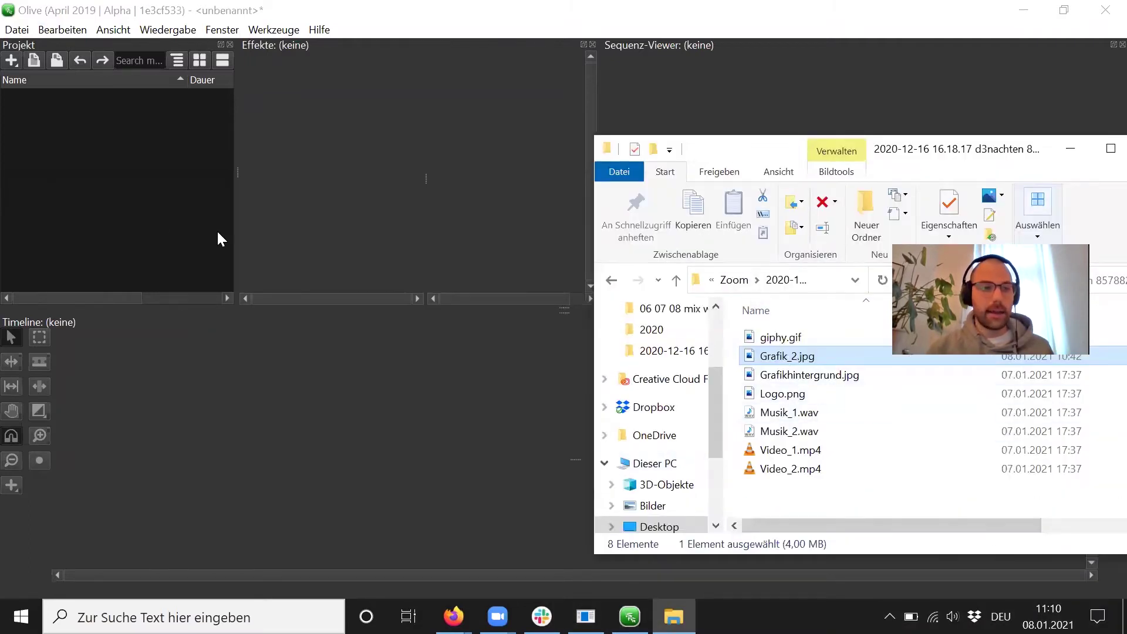
# - Import Video_1.mp4 from the media folder into the project
pyautogui.click(169, 230)
pyautogui.rightClick(169, 229)
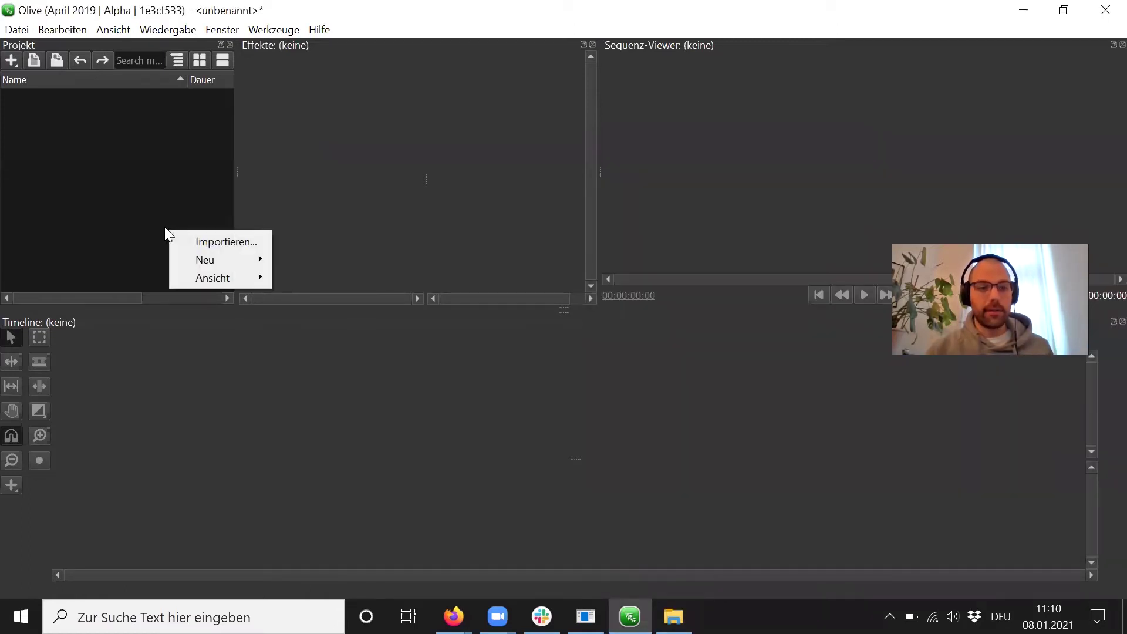
pyautogui.click(100, 191)
pyautogui.rightClick(100, 191)
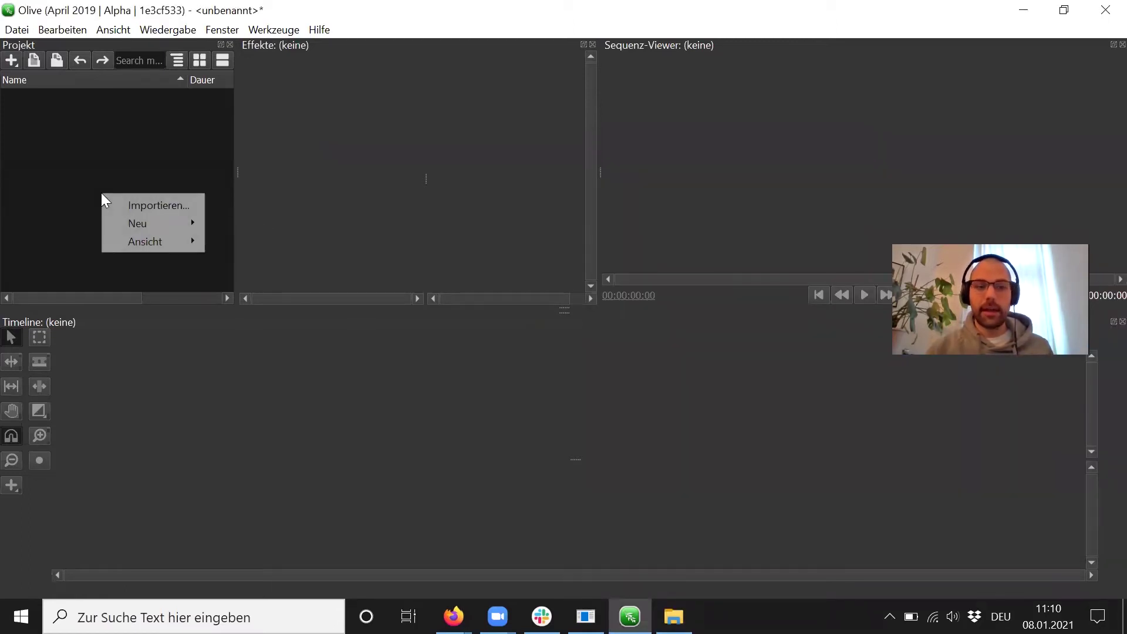
pyautogui.click(132, 204)
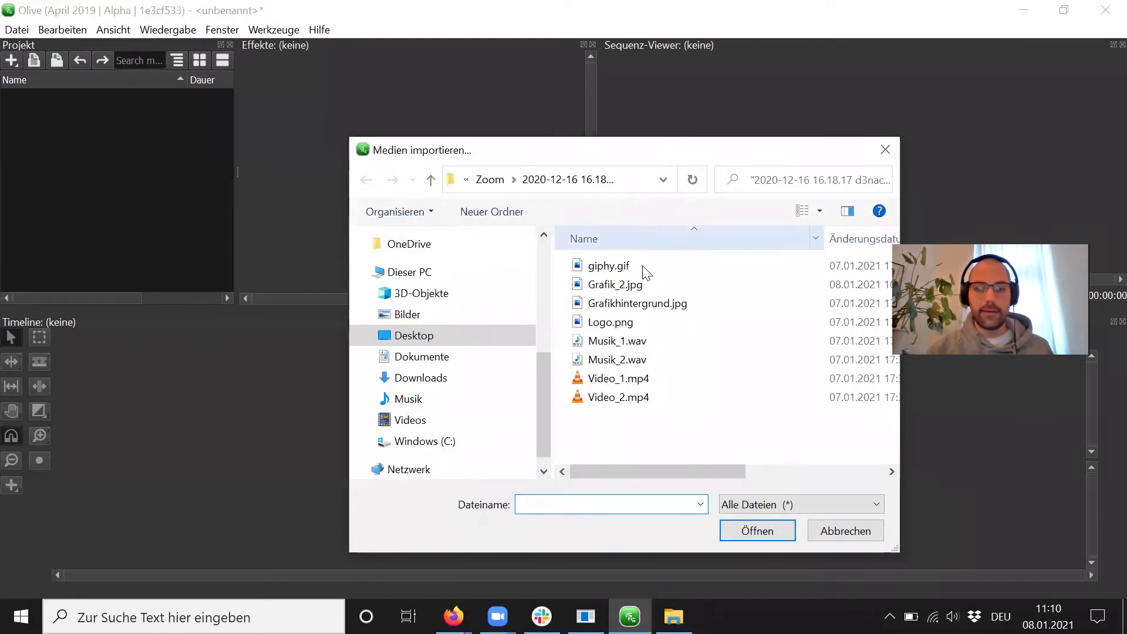
pyautogui.click(608, 379)
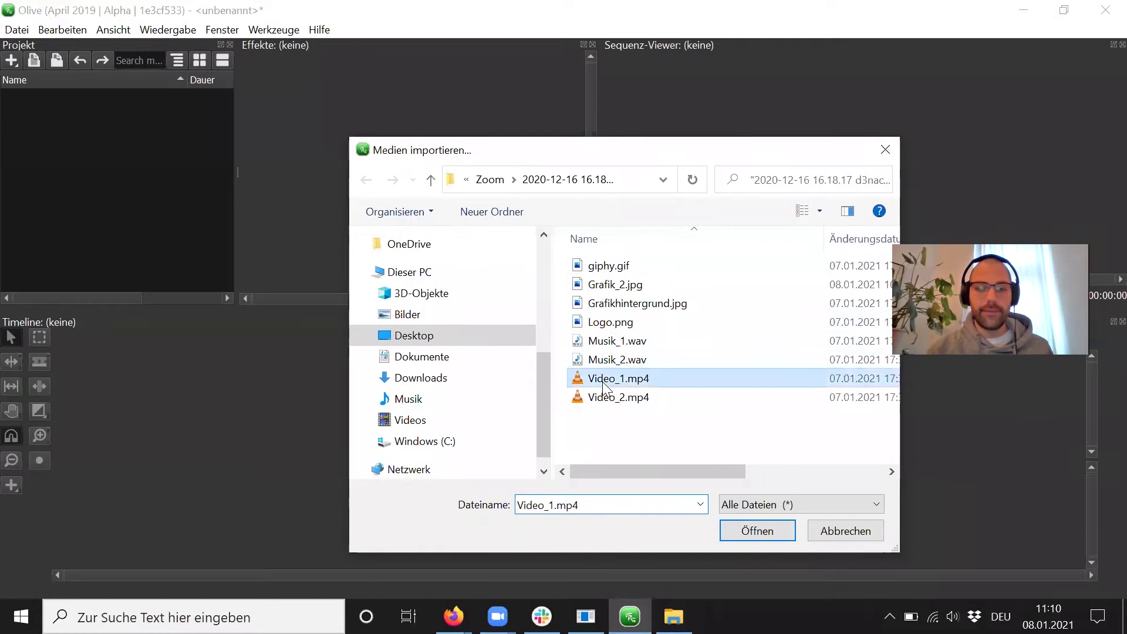
pyautogui.click(745, 532)
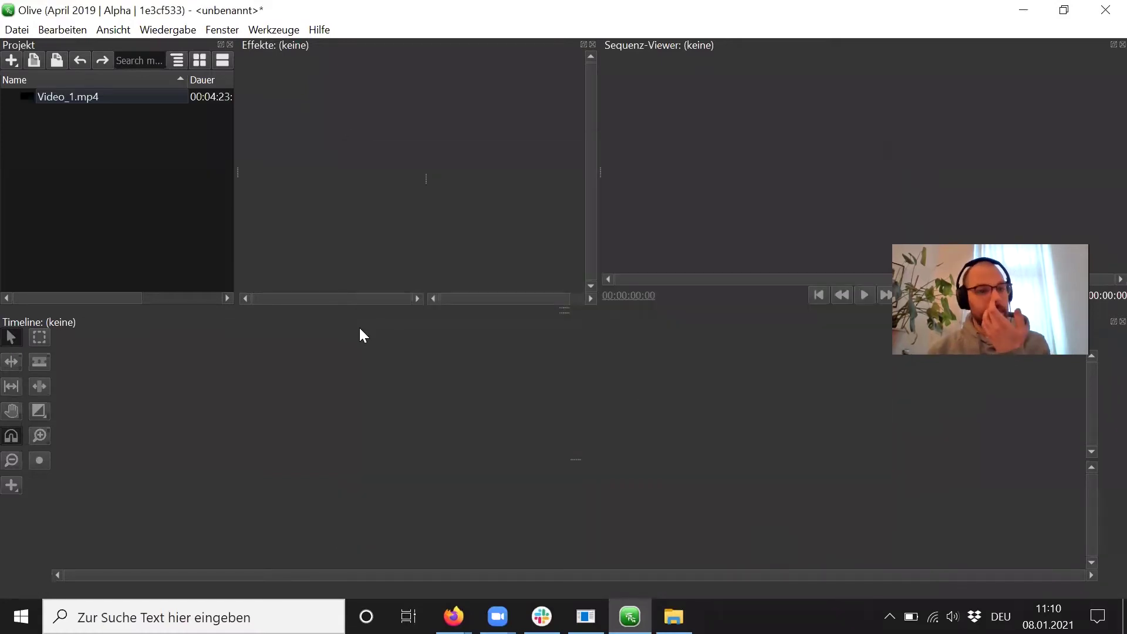
# - Widen the project panel to show full clip durations and place Video_1.mp4 on the empty timeline as a new sequence
pyautogui.moveTo(234, 156); pyautogui.dragTo(261, 154)
pyautogui.click(207, 97)
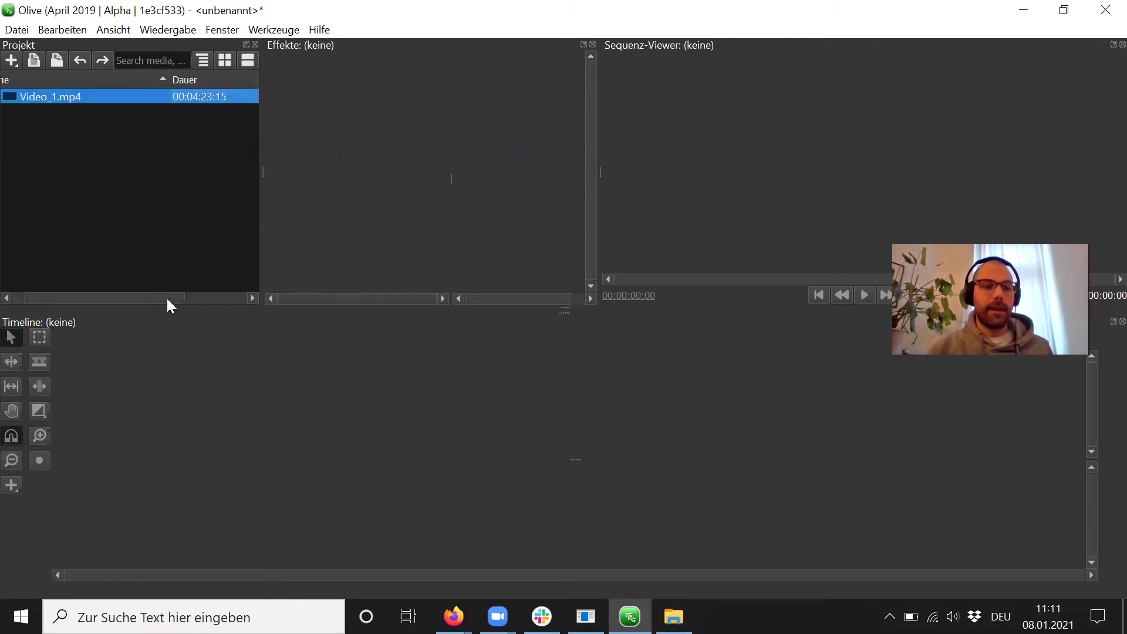
pyautogui.moveTo(165, 297); pyautogui.dragTo(145, 298)
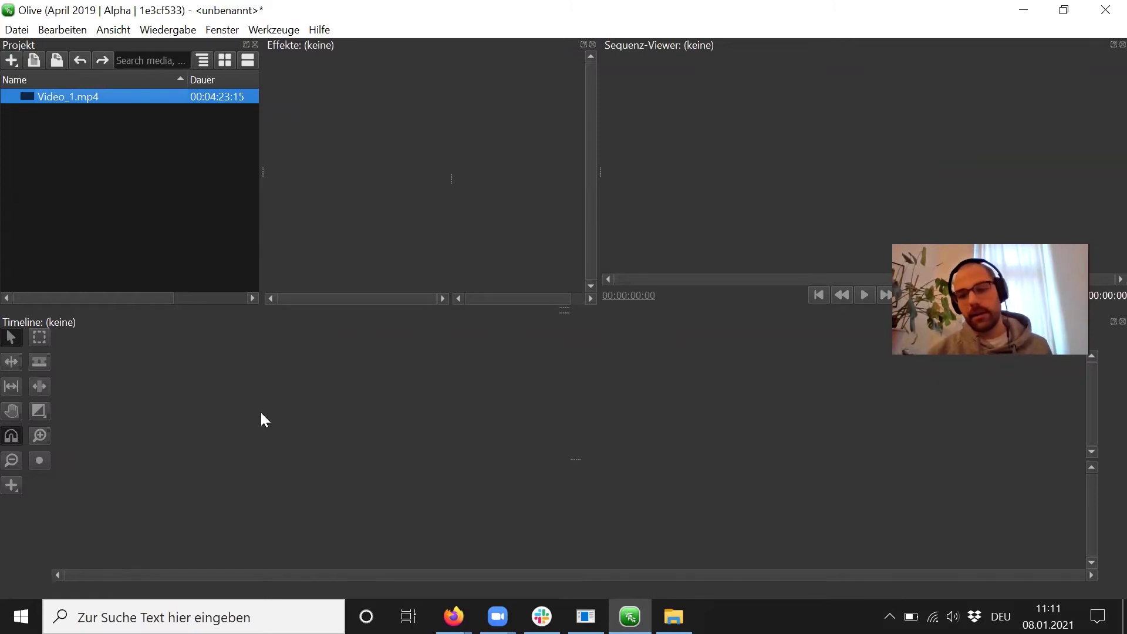
pyautogui.moveTo(261, 414); pyautogui.dragTo(261, 414)
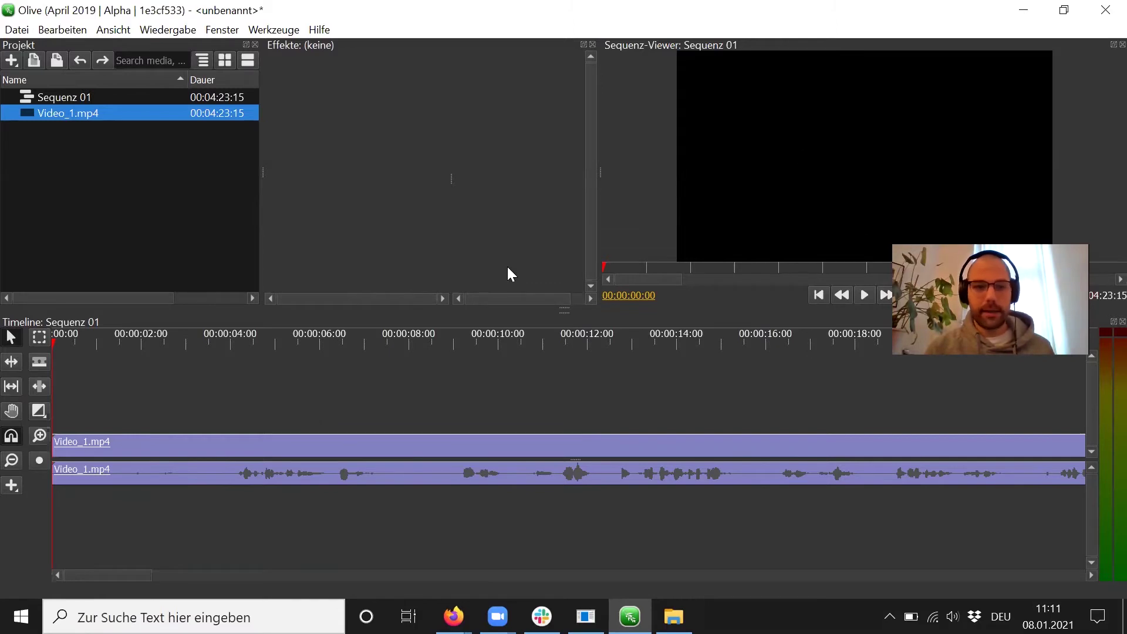
pyautogui.moveTo(54, 341); pyautogui.dragTo(3, 350)
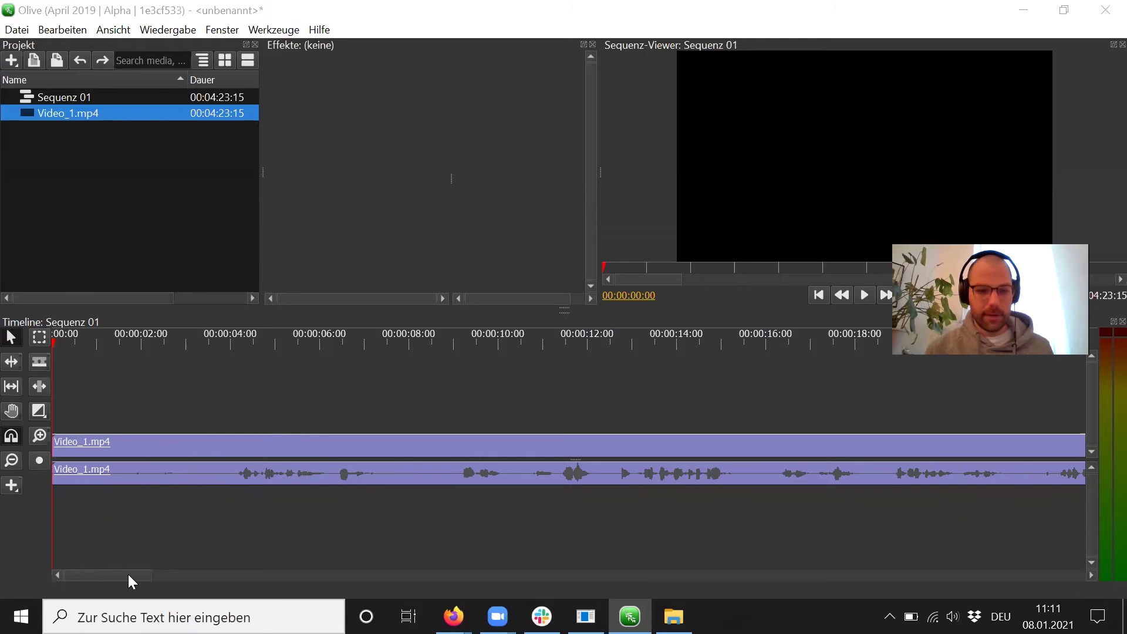
# - Shift the Video_1.mp4 clip along its track so that it starts at about 00:00:17:17
pyautogui.moveTo(127, 574); pyautogui.dragTo(52, 564)
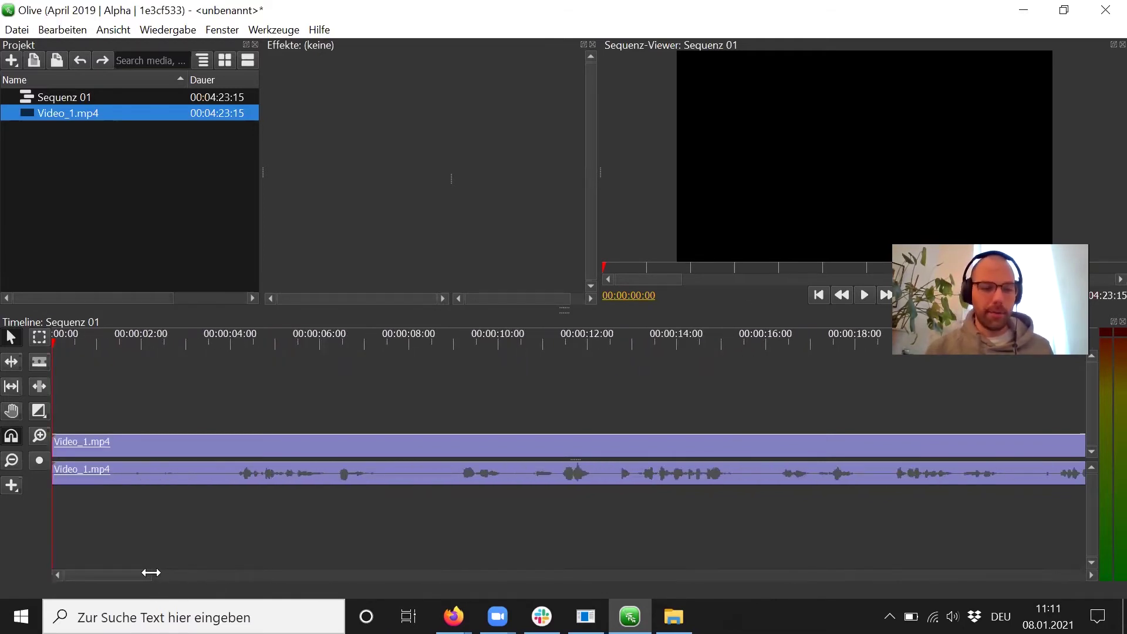
pyautogui.moveTo(149, 572); pyautogui.dragTo(492, 572)
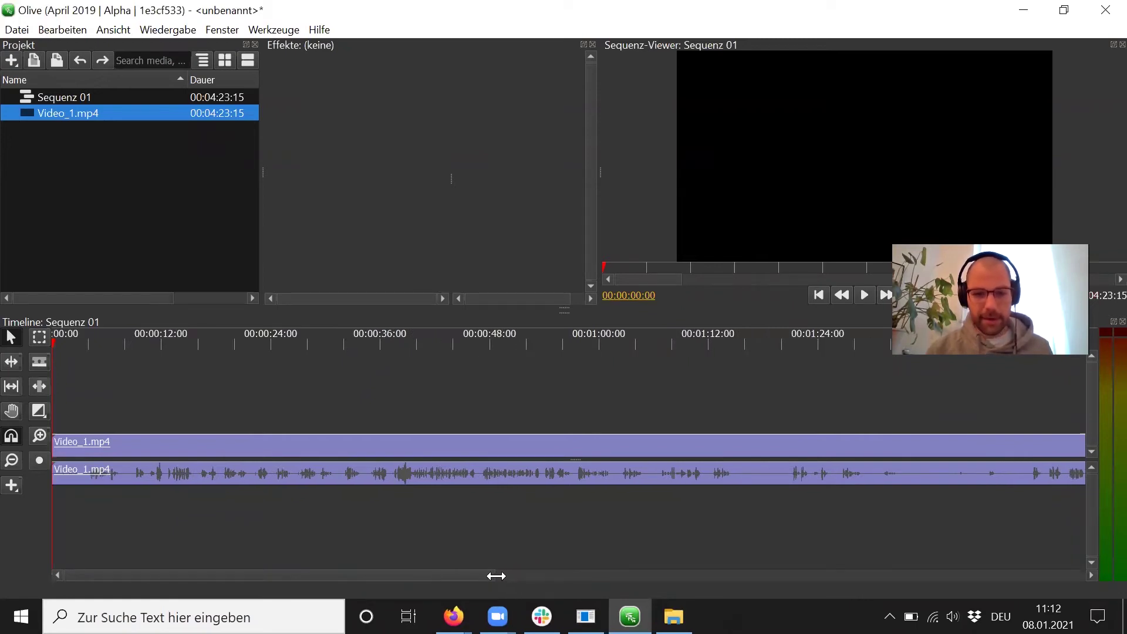
pyautogui.moveTo(496, 575); pyautogui.dragTo(1085, 569)
pyautogui.moveTo(60, 573)
pyautogui.mouseDown()
pyautogui.moveTo(113, 576)
pyautogui.moveTo(78, 576)
pyautogui.mouseUp()
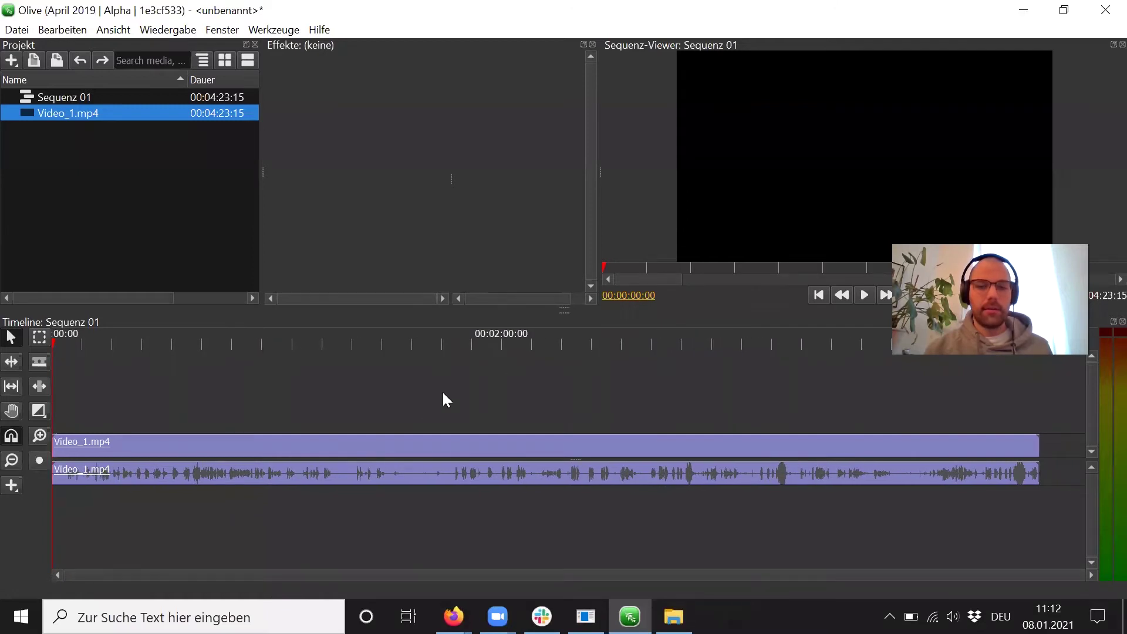
pyautogui.moveTo(398, 447); pyautogui.dragTo(452, 444)
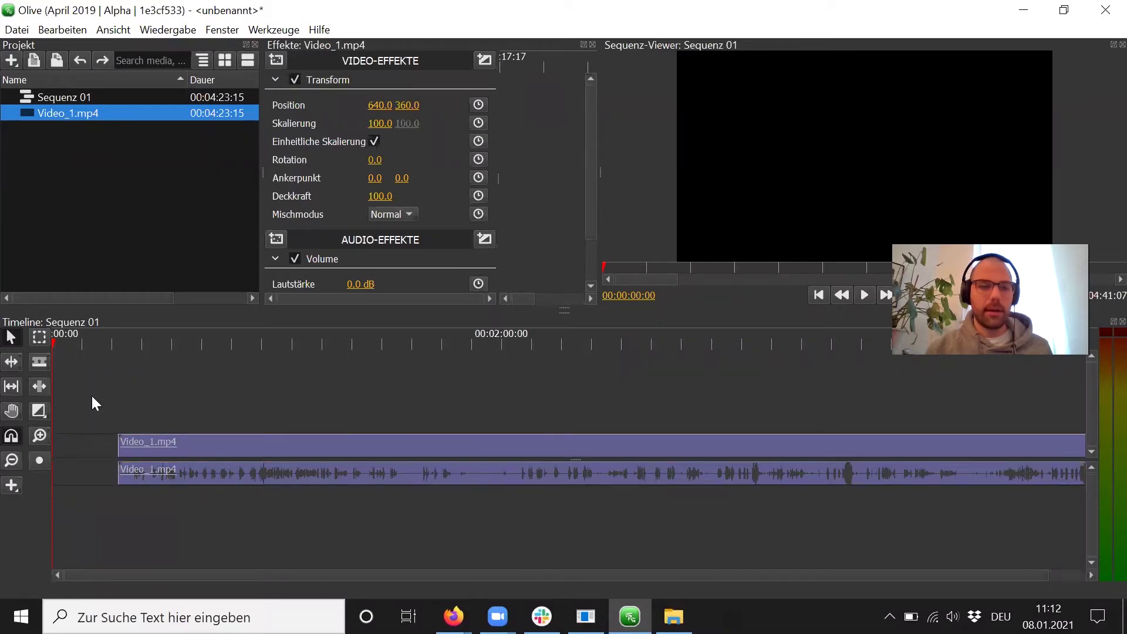
# - Scrub the playhead across the empty gap and the opening seconds of the Video_1.mp4 clip to preview its frames
pyautogui.click(106, 342)
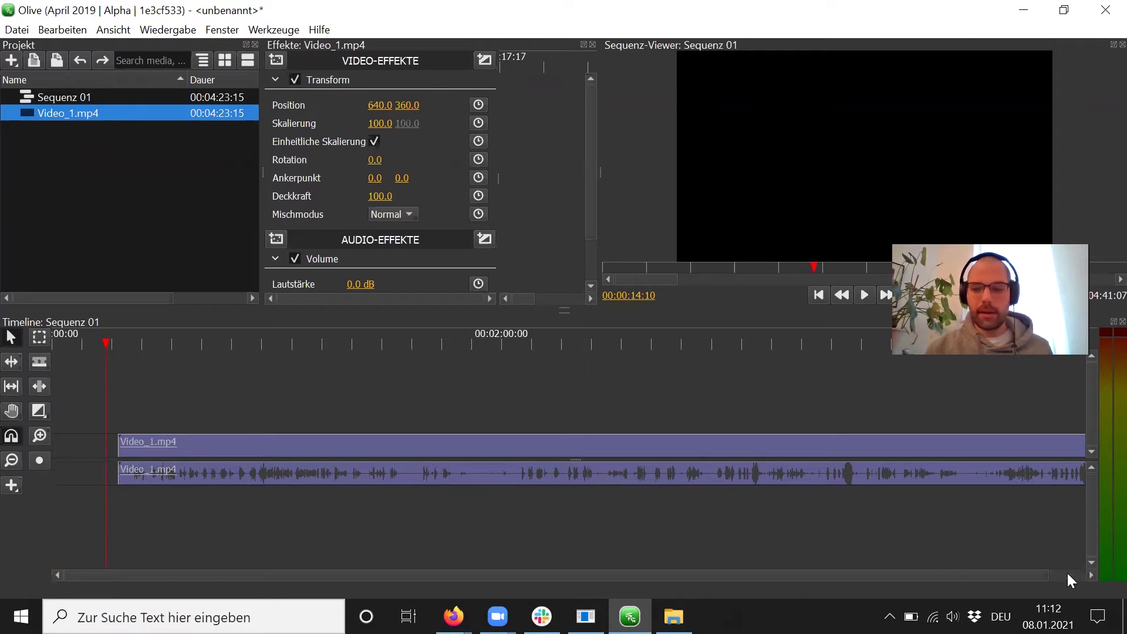
pyautogui.moveTo(1049, 575); pyautogui.dragTo(1089, 577)
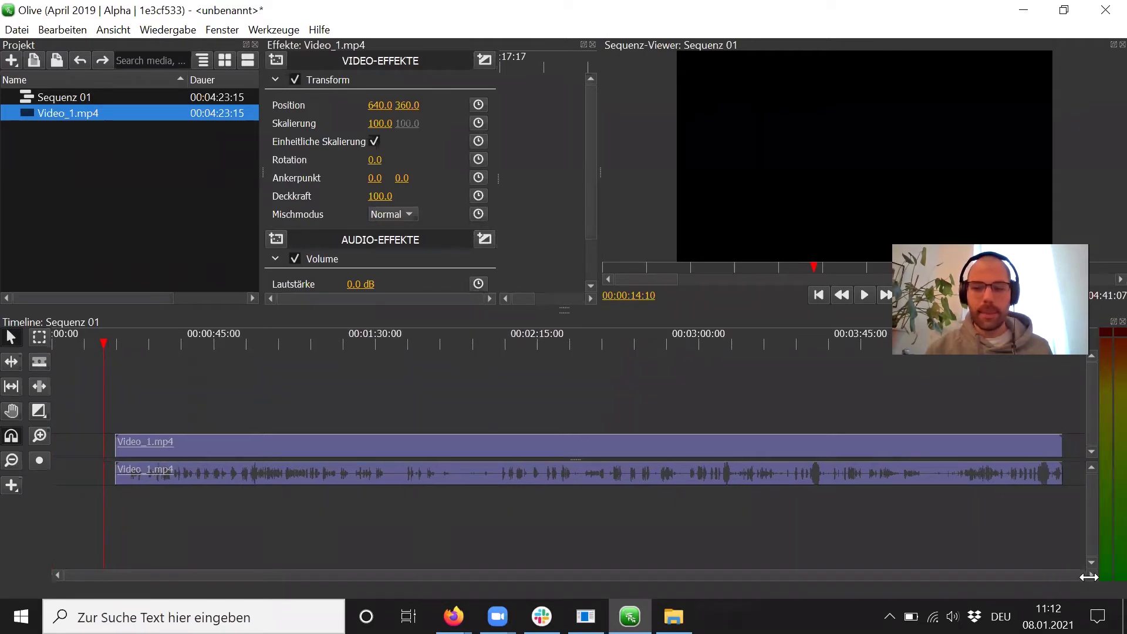
pyautogui.click(114, 344)
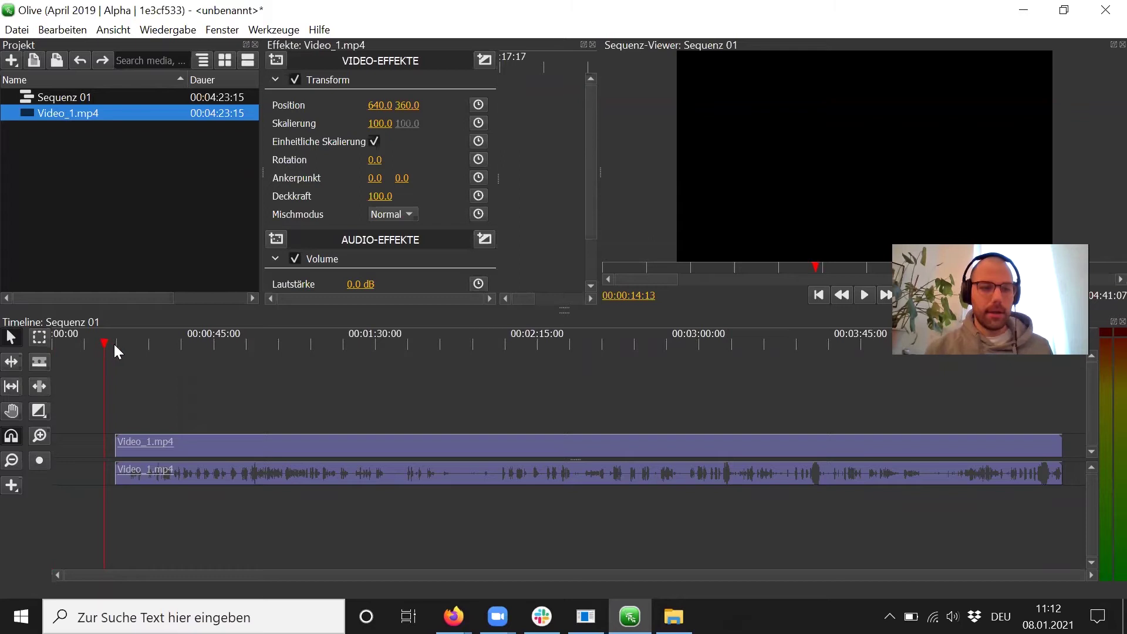
pyautogui.moveTo(117, 344); pyautogui.dragTo(145, 355)
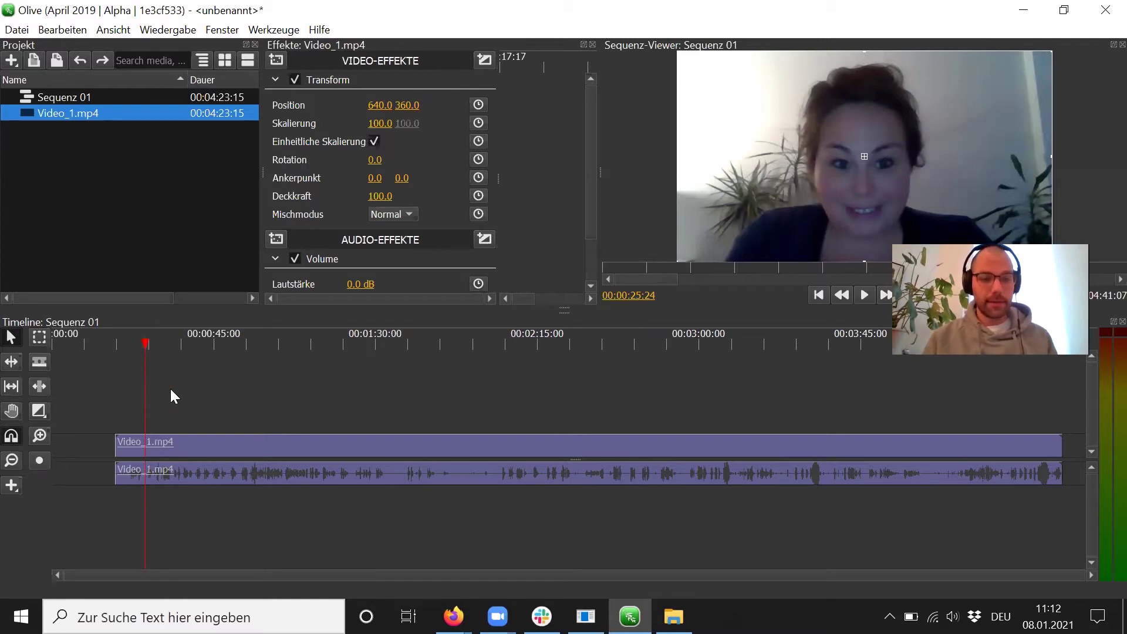
pyautogui.moveTo(146, 343); pyautogui.dragTo(138, 341)
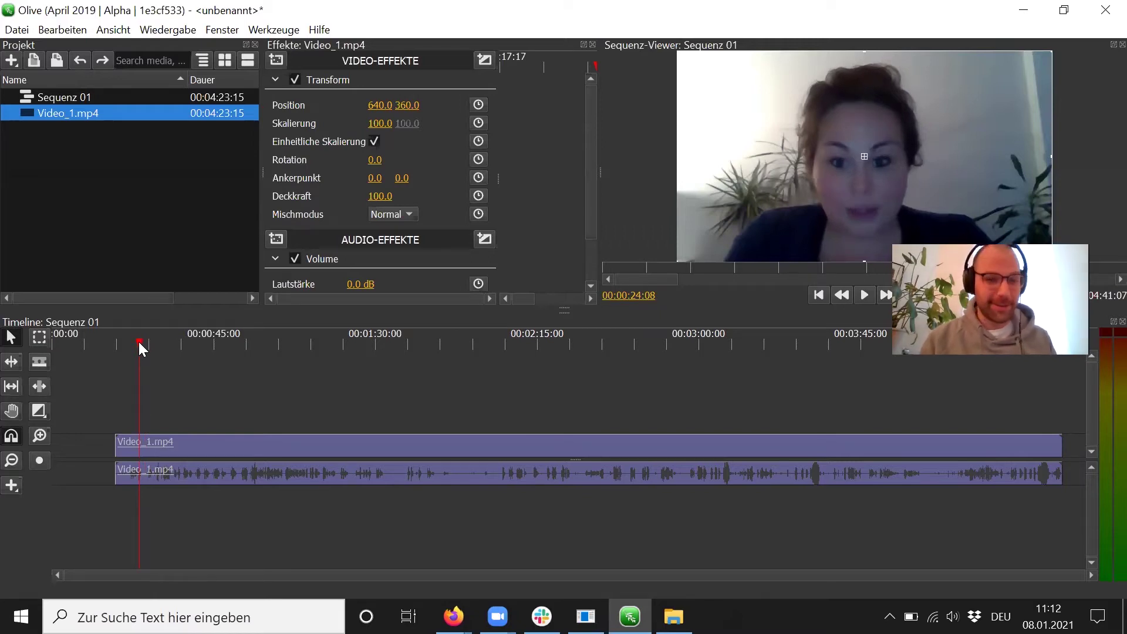
# - Play the clip's opening from its start at 00:00:17:17, stepping back a few frames before replaying it
pyautogui.click(115, 344)
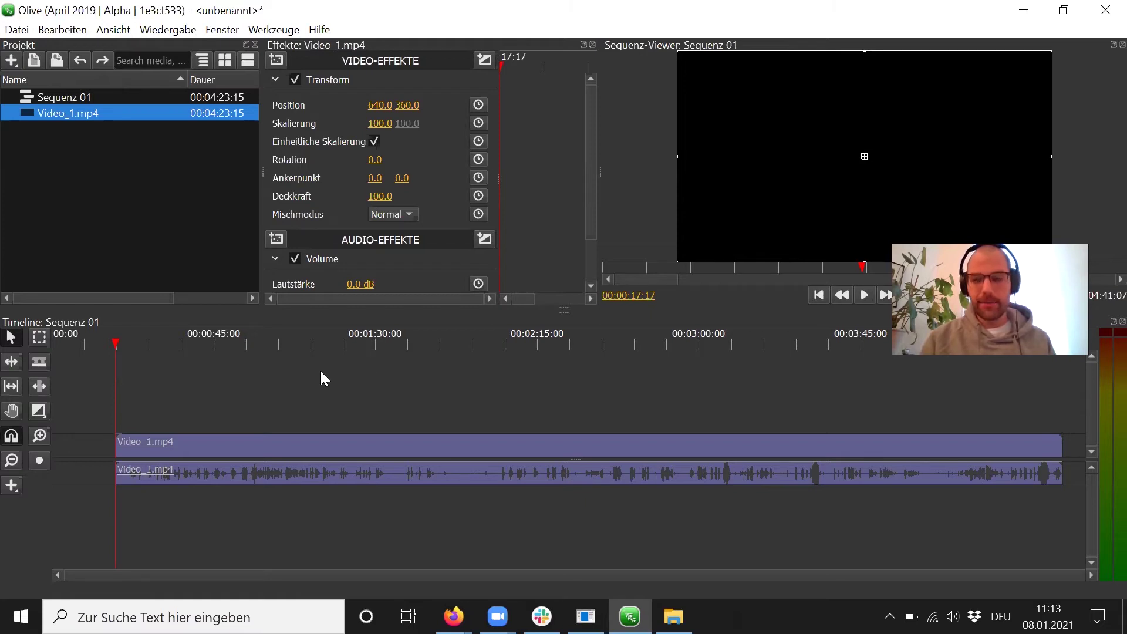
pyautogui.press('space')
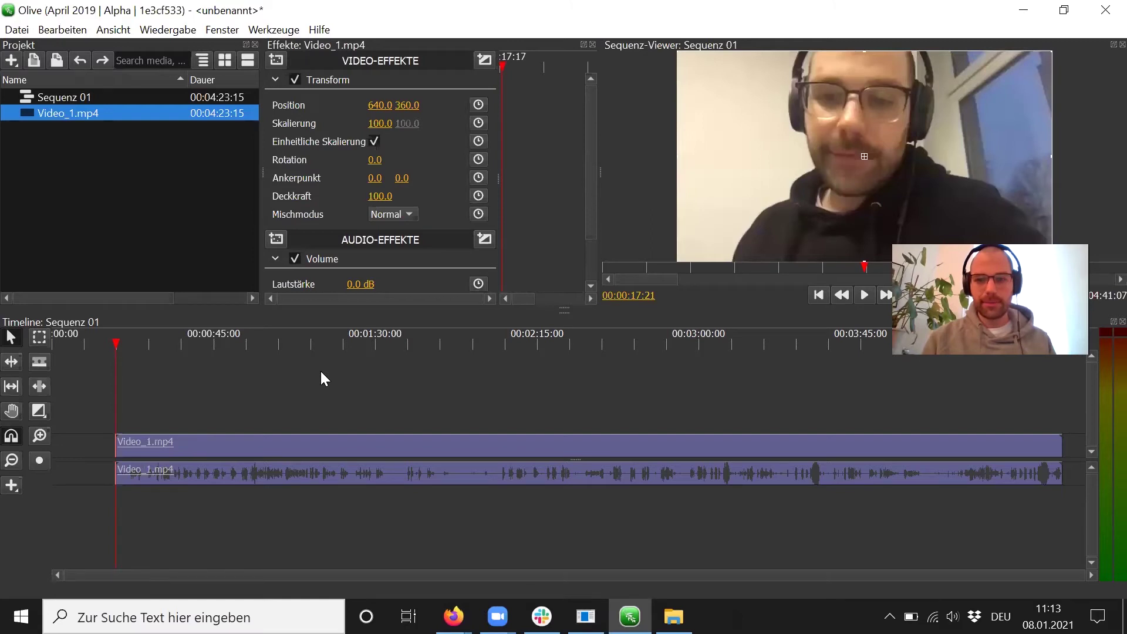
pyautogui.press('Left')
pyautogui.press('Left')
pyautogui.press('Left')
pyautogui.press('Left')
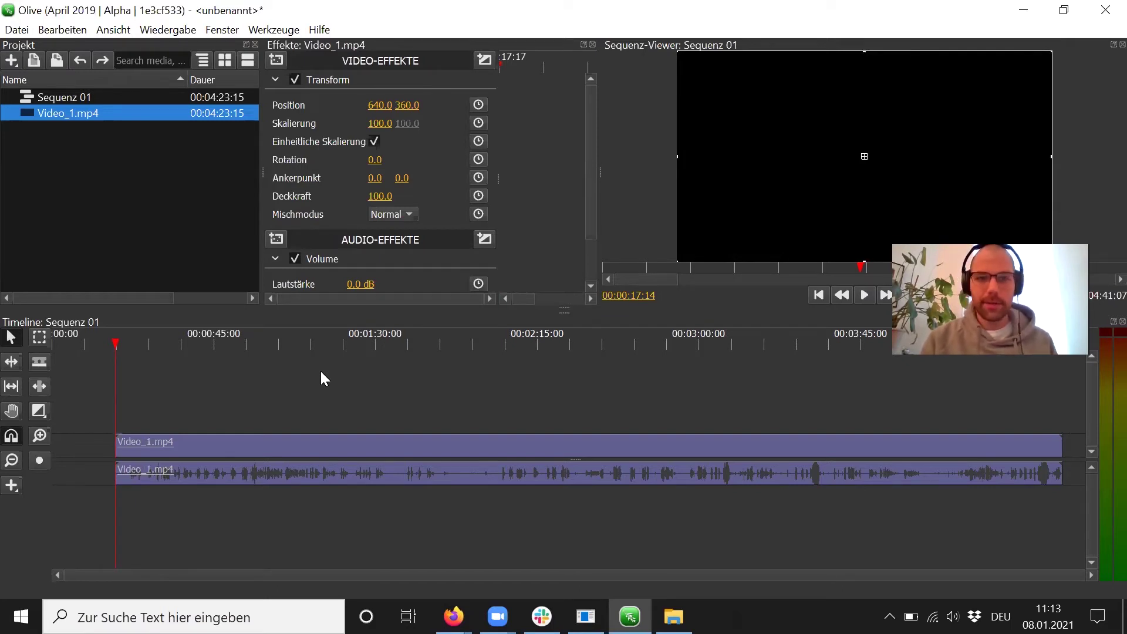
pyautogui.press('space')
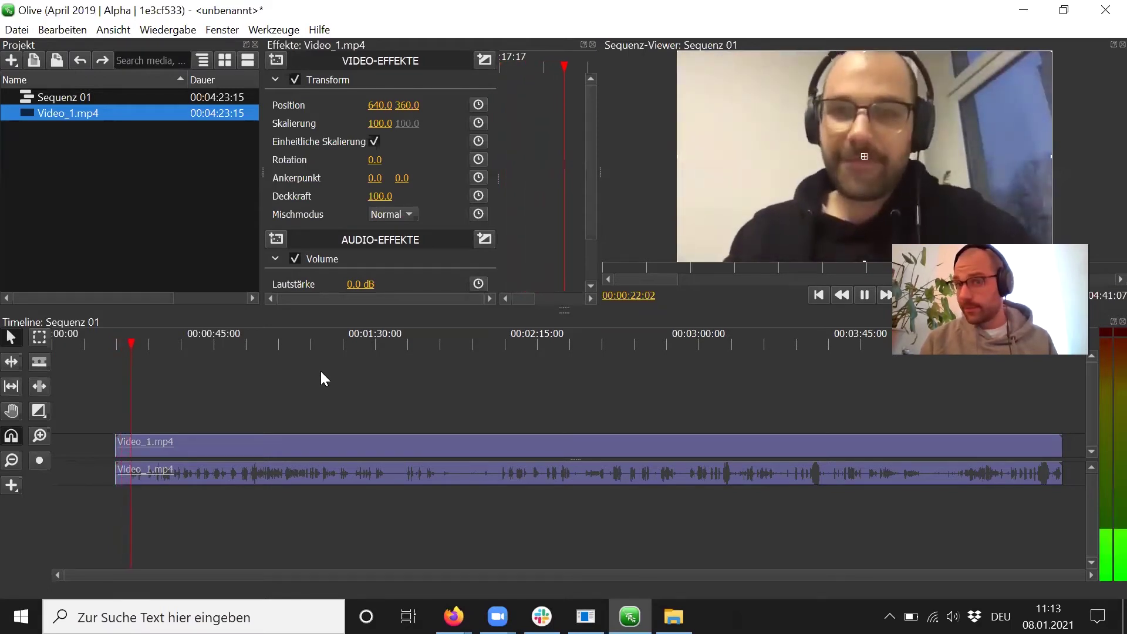
pyautogui.press('space')
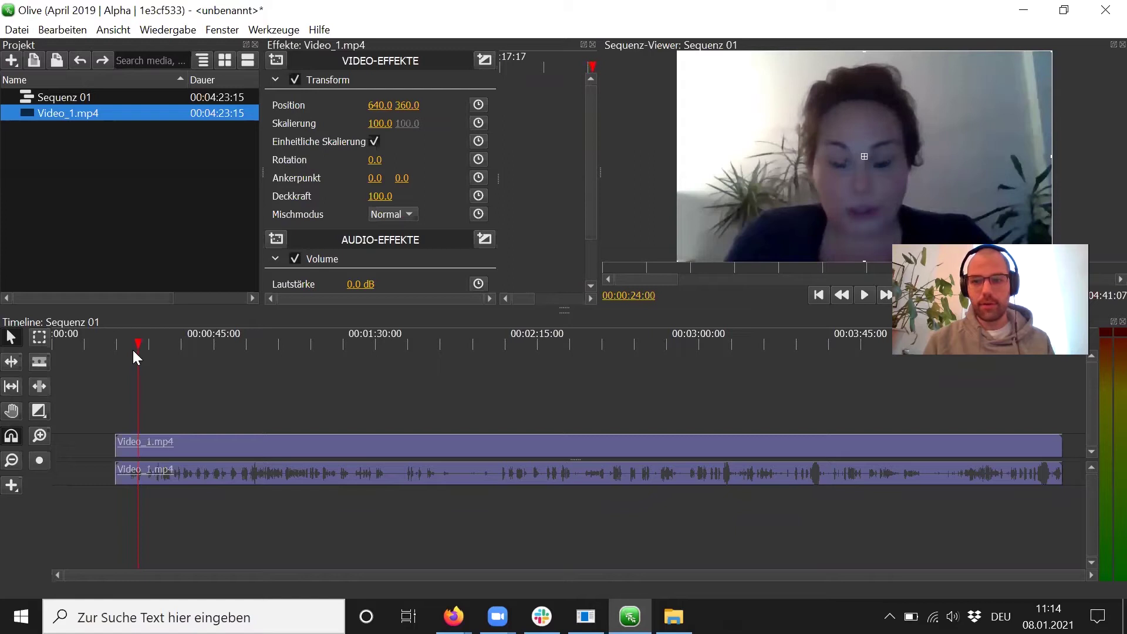
# - Step the playhead back frame by frame to 00:00:22:04, just before the picture switches to the second speaker
pyautogui.press('space')
pyautogui.press('Left')
pyautogui.press('Left')
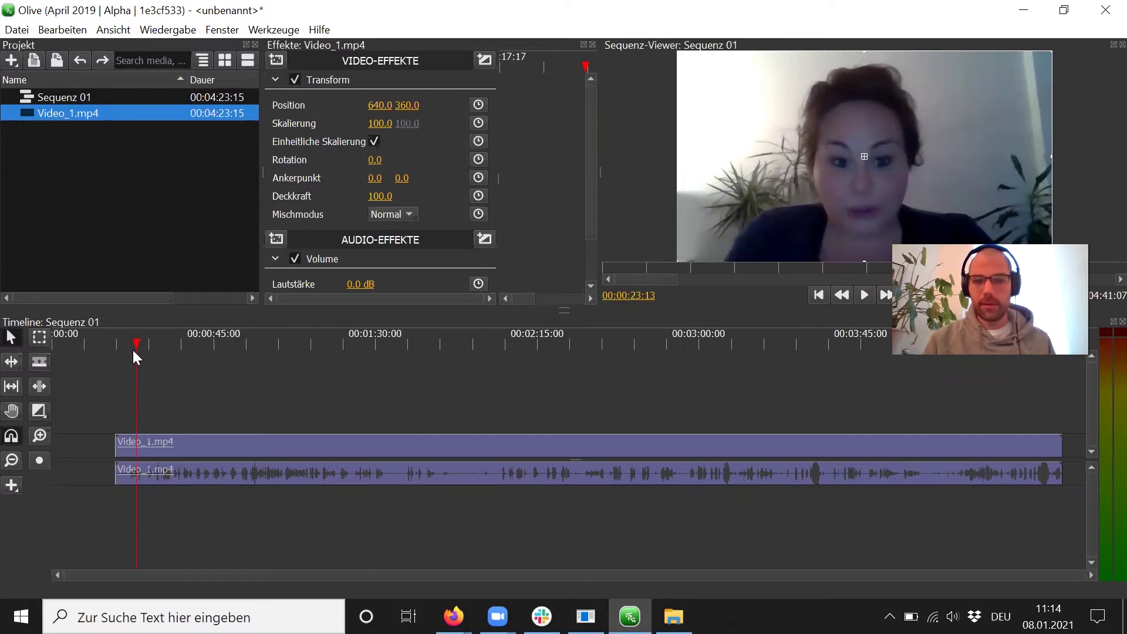
pyautogui.press('Left')
pyautogui.press('Left')
pyautogui.press('Left')
pyautogui.press('Left')
pyautogui.press('Left')
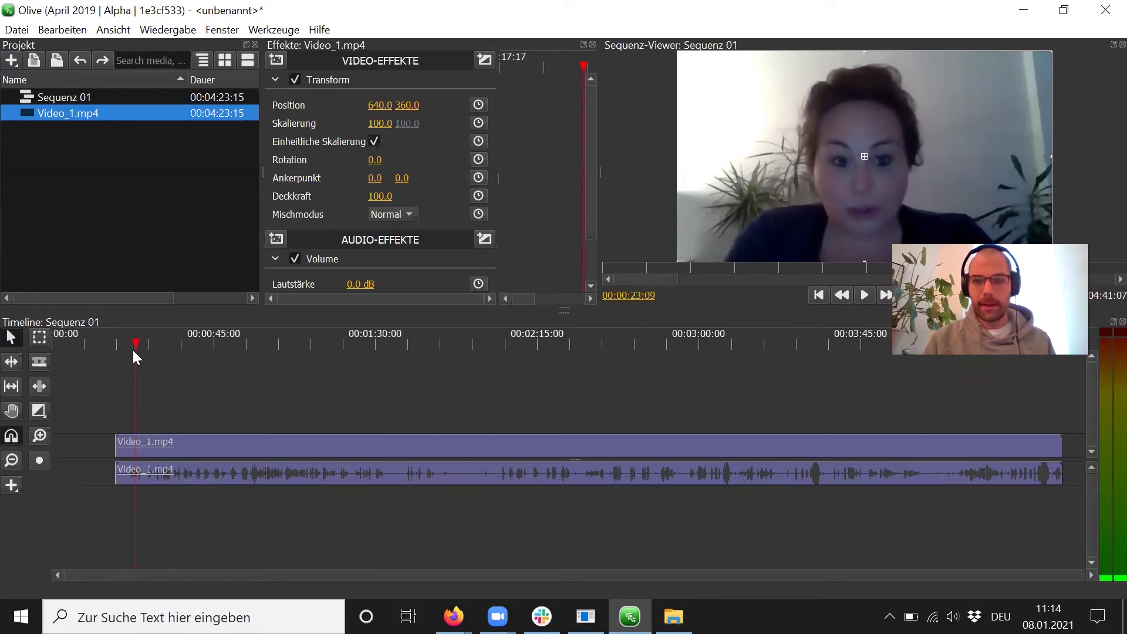
pyautogui.press('Left')
pyautogui.press('Left')
pyautogui.press('Left')
pyautogui.press('Left')
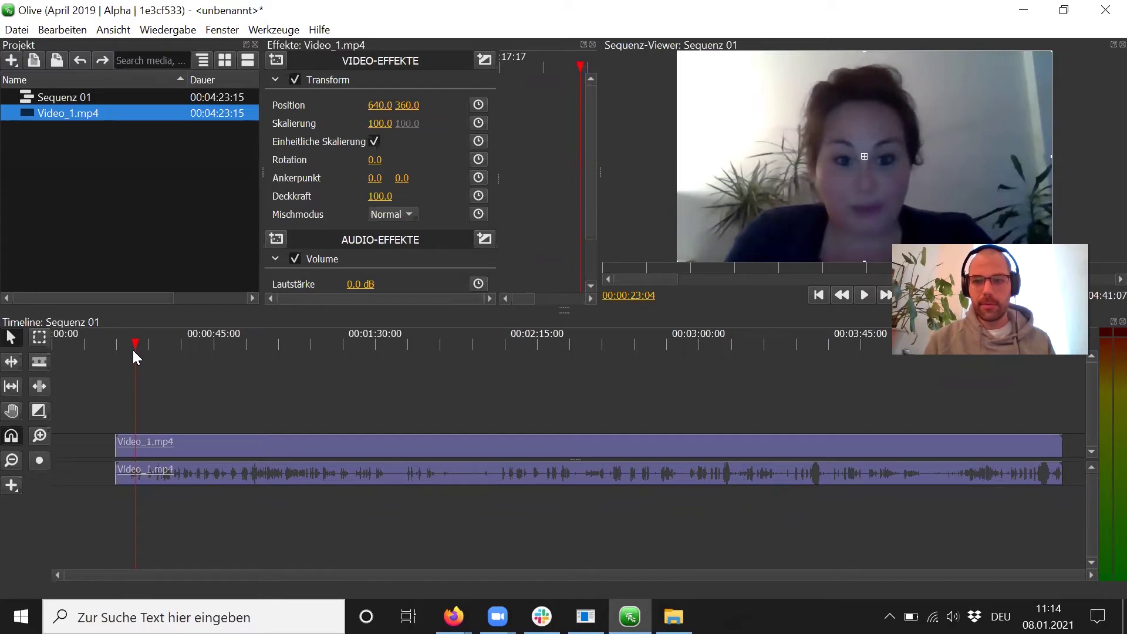
pyautogui.press('Left')
pyautogui.press('Left')
pyautogui.press('Left')
pyautogui.press('Left')
pyautogui.press('Left')
pyautogui.press('Left')
pyautogui.press('Left')
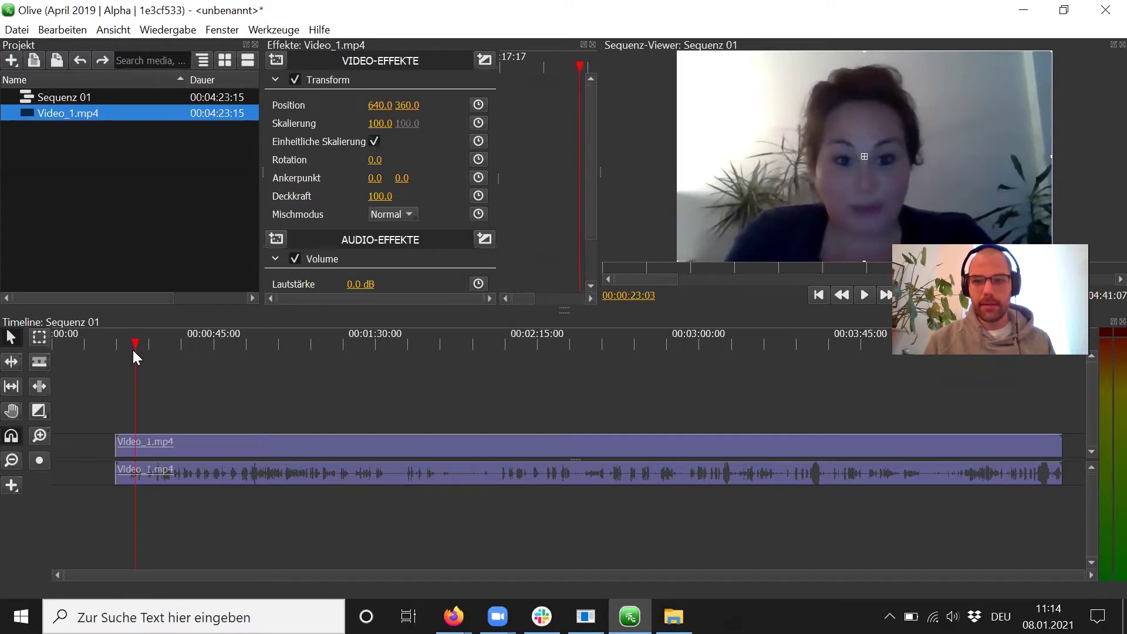
pyautogui.press('Left')
pyautogui.press('Left')
pyautogui.press('Left')
pyautogui.press('Left')
pyautogui.press('Left')
pyautogui.press('Left')
pyautogui.press('Left')
pyautogui.press('Left')
pyautogui.press('Left')
pyautogui.press('Left')
pyautogui.press('Left')
pyautogui.press('Left')
pyautogui.press('Left')
pyautogui.press('Left')
pyautogui.press('Left')
pyautogui.press('Left')
pyautogui.press('Left')
pyautogui.press('Left')
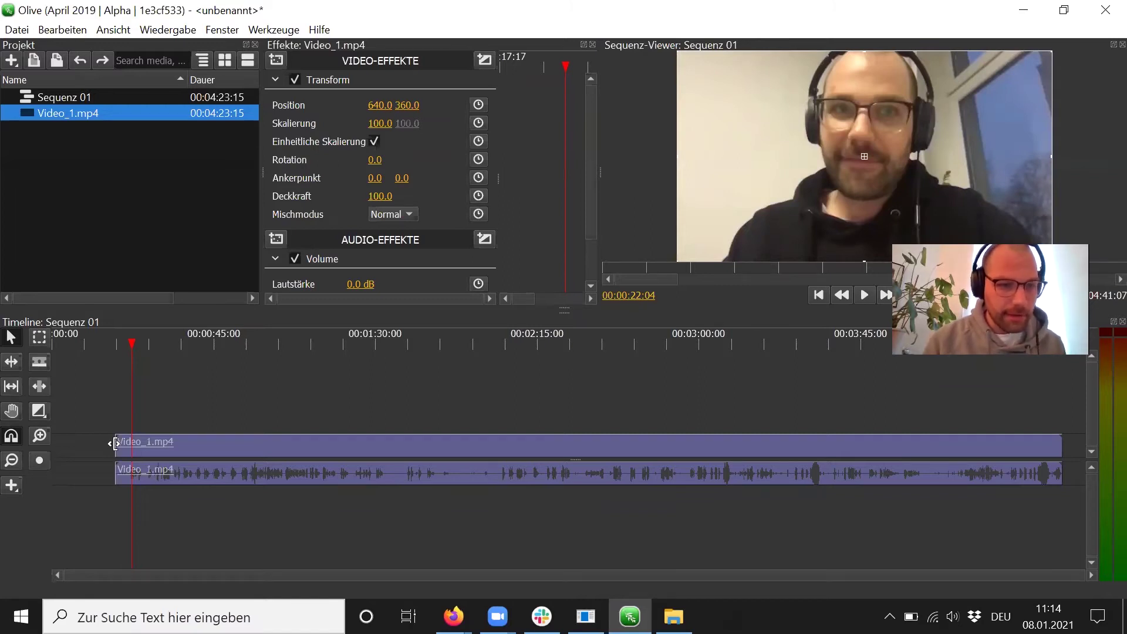
# - Split the video and audio of Video_1.mp4 at 00:00:22:04 with the razor and return to the selection tool
pyautogui.click(41, 361)
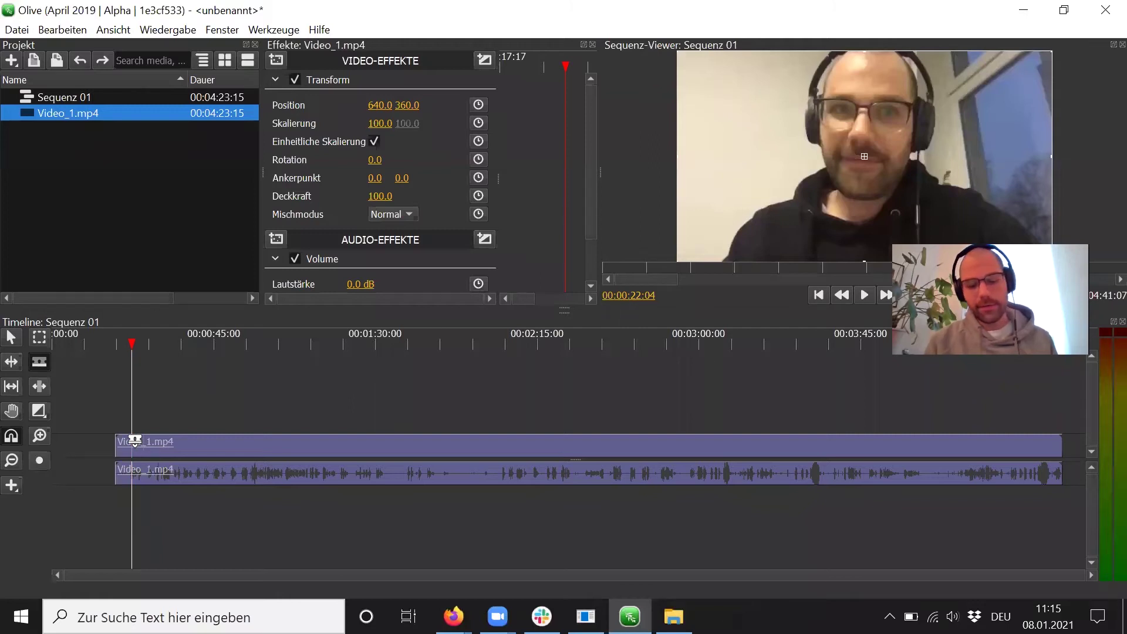
pyautogui.click(135, 440)
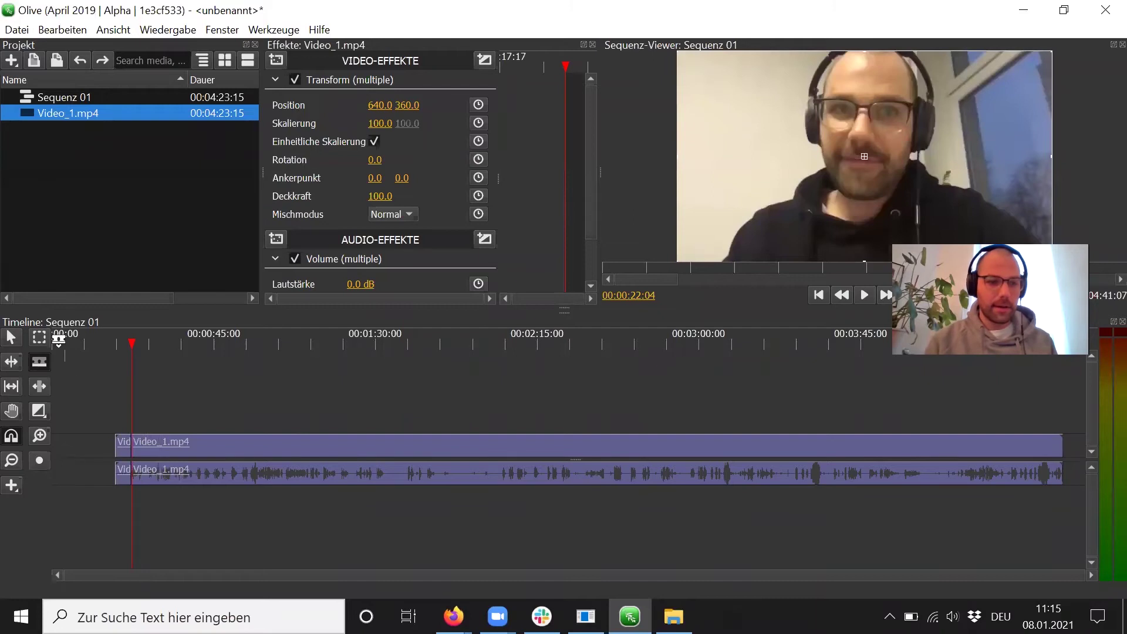
pyautogui.click(38, 364)
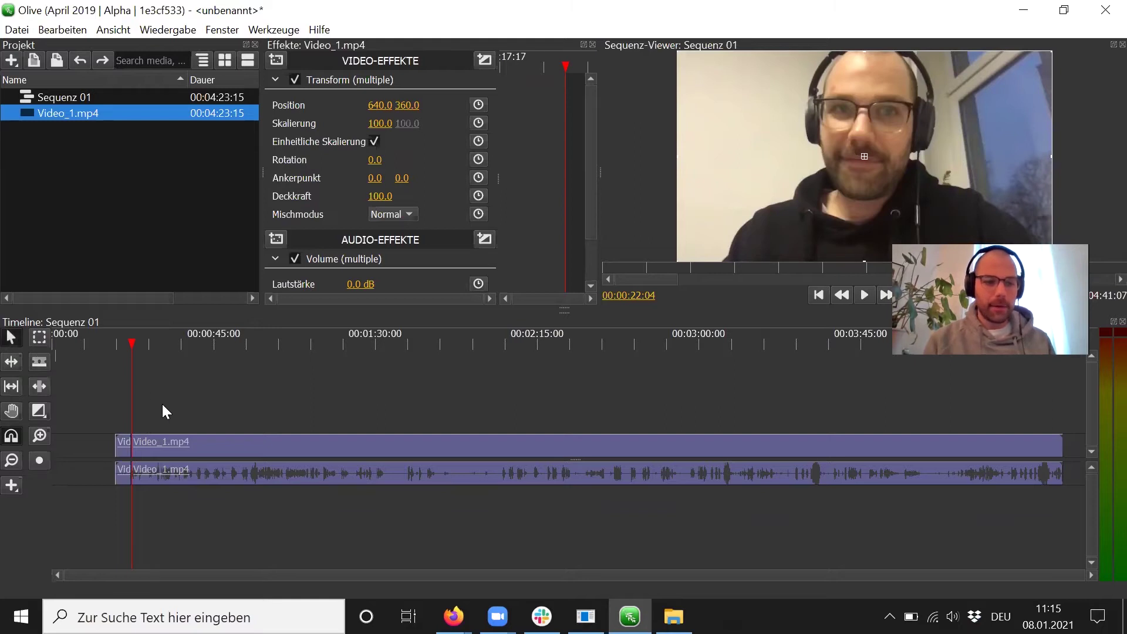
# - Move both pieces of Video_1.mp4 together to start at 00:00:22:02 and place the playhead at their cut, 00:00:26:14
pyautogui.moveTo(122, 441); pyautogui.dragTo(203, 442)
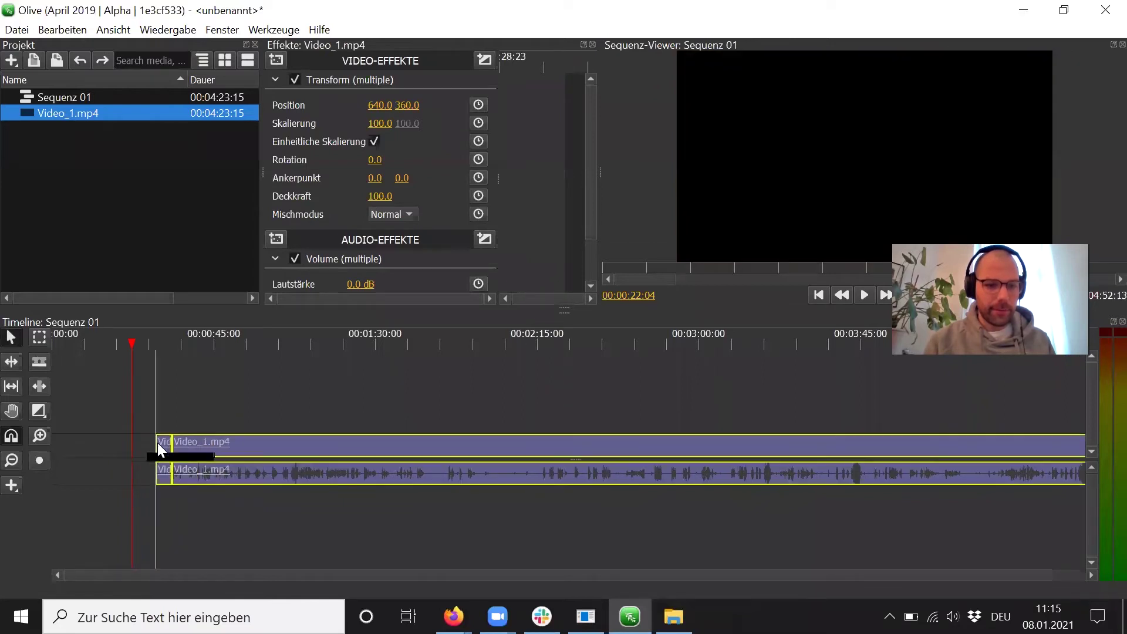
pyautogui.moveTo(133, 345); pyautogui.dragTo(172, 346)
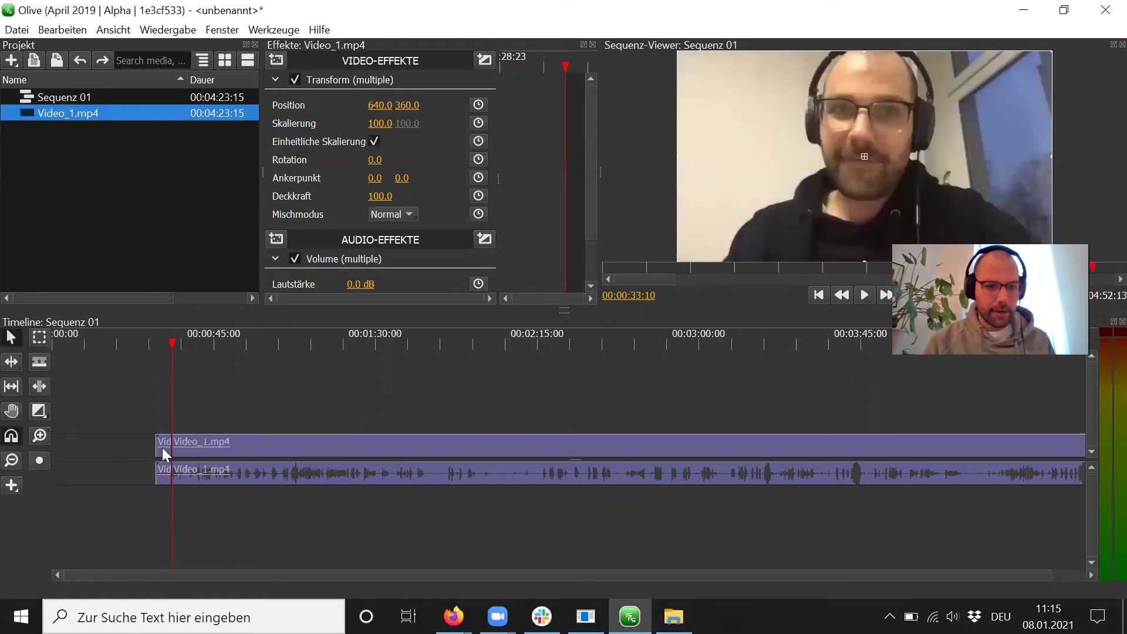
pyautogui.moveTo(162, 447); pyautogui.dragTo(137, 446)
pyautogui.click(146, 346)
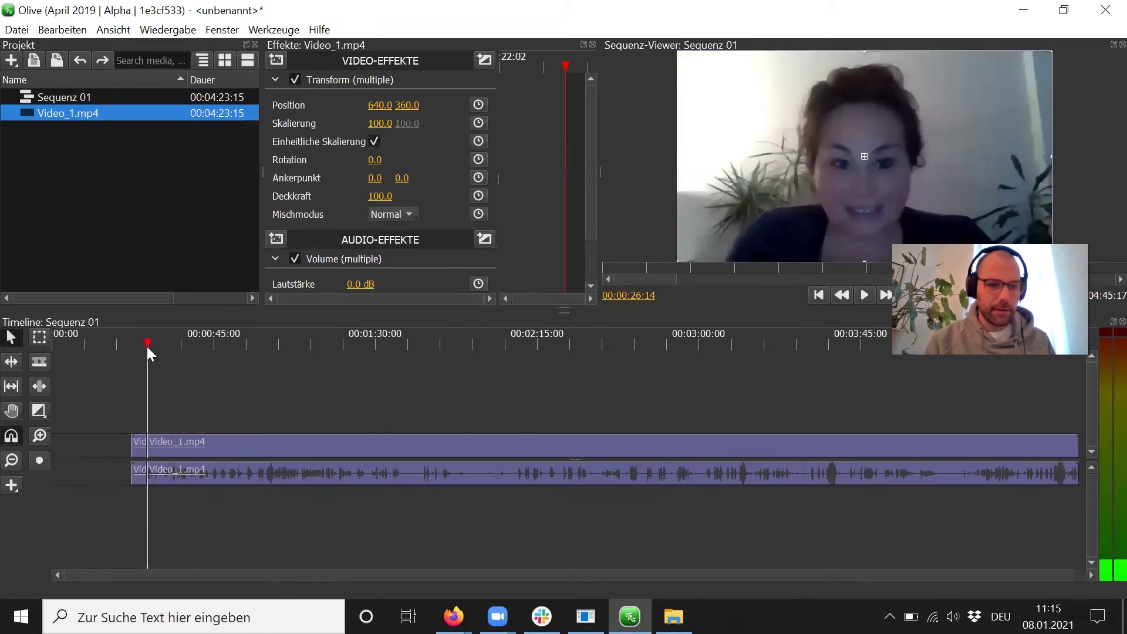
# - Play the first piece of Video_1.mp4 from 00:00:22:02 and scrub the playhead forward to 00:00:57:00
pyautogui.press('c')
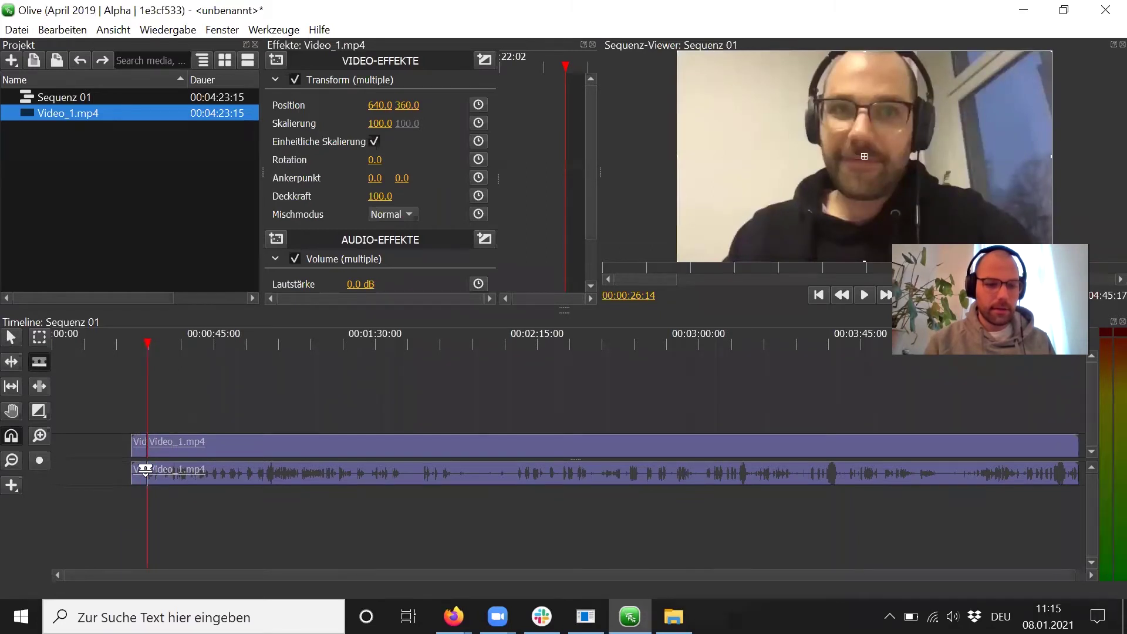
pyautogui.press('v')
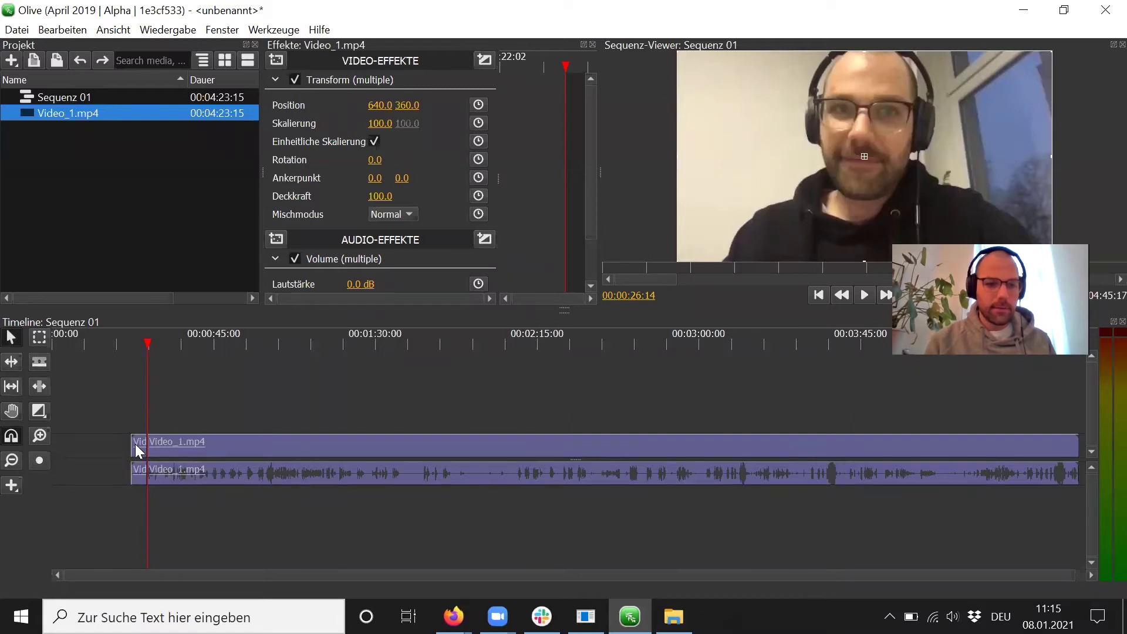
pyautogui.moveTo(136, 451)
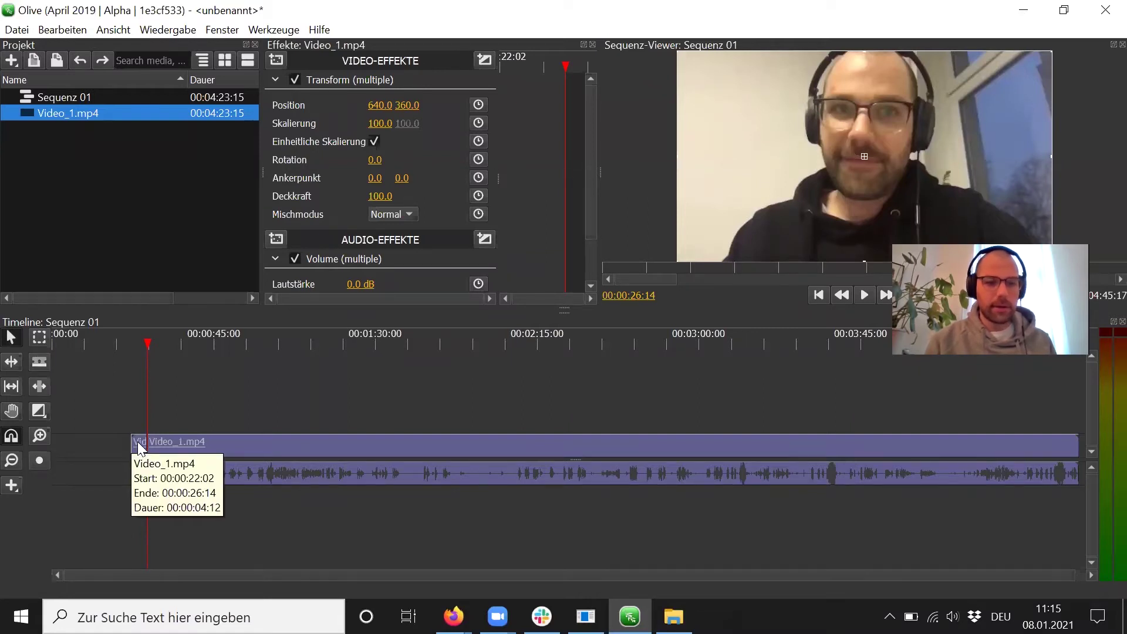
pyautogui.moveTo(152, 346); pyautogui.dragTo(145, 400)
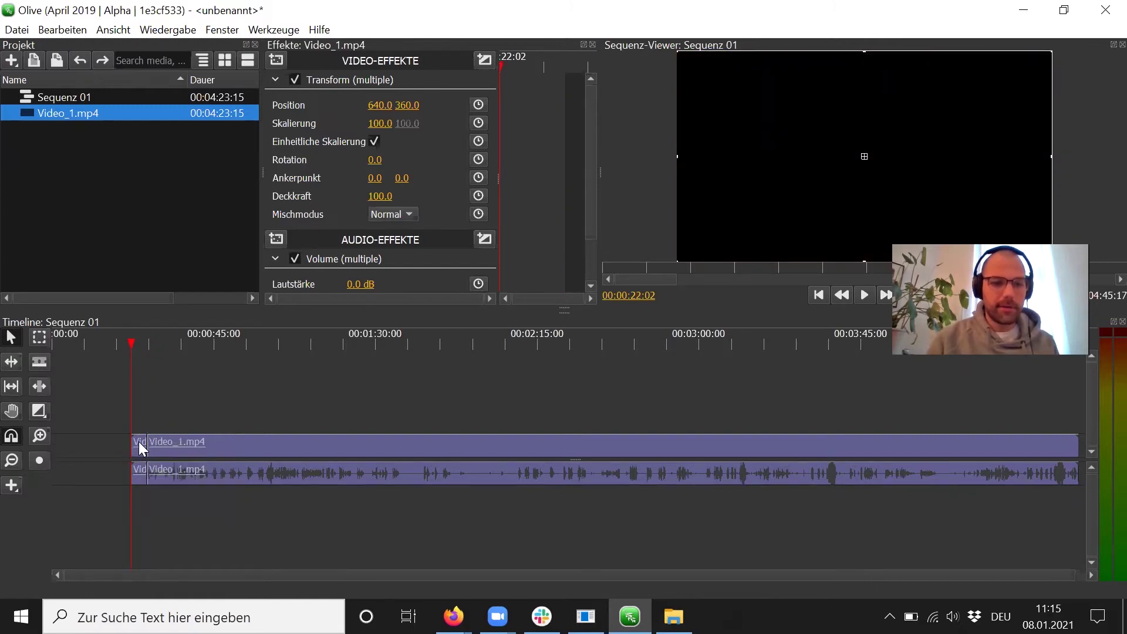
pyautogui.press('space')
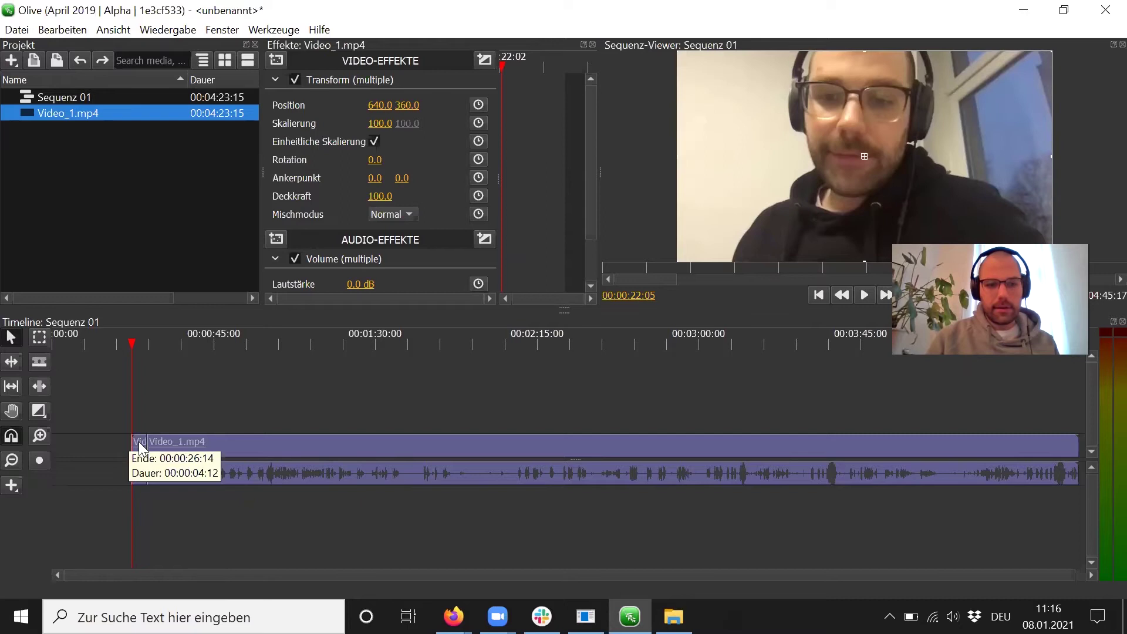
pyautogui.moveTo(134, 341); pyautogui.dragTo(256, 365)
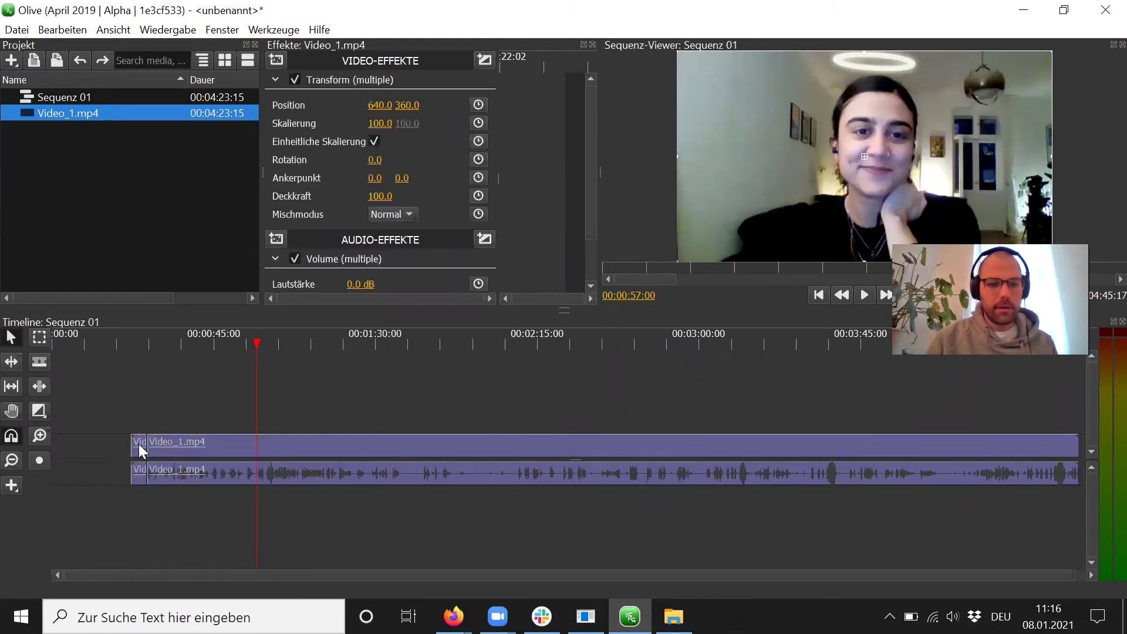
pyautogui.click(141, 451)
pyautogui.click(564, 491)
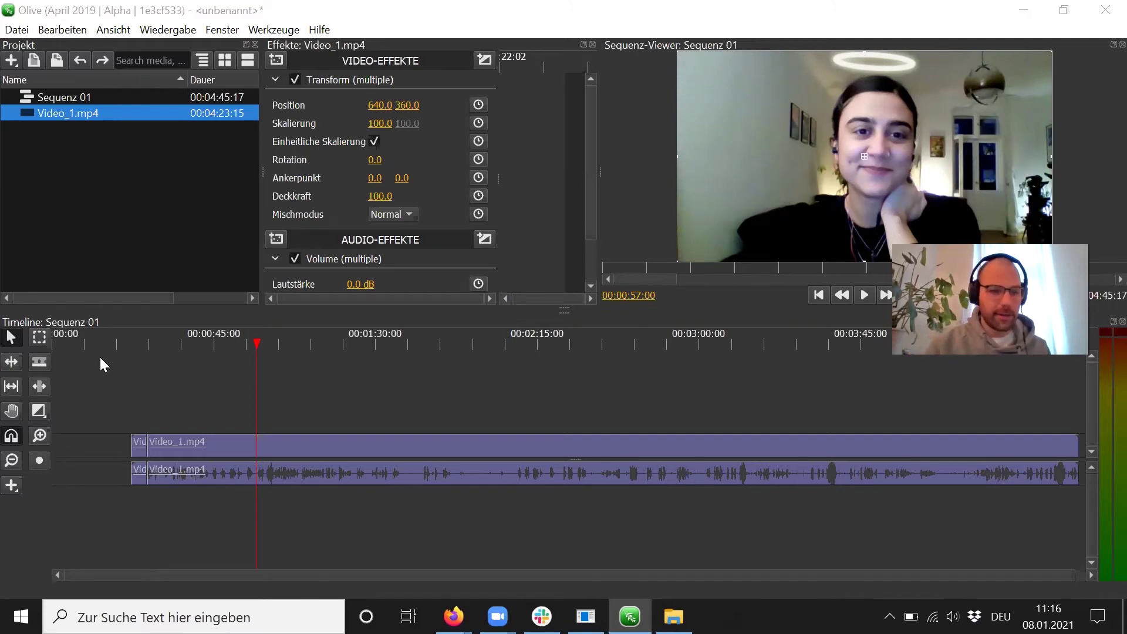
# - Split the first piece of Video_1.mp4 at 00:00:24:04 with the razor and return to the selection tool
pyautogui.moveTo(258, 346); pyautogui.dragTo(147, 357)
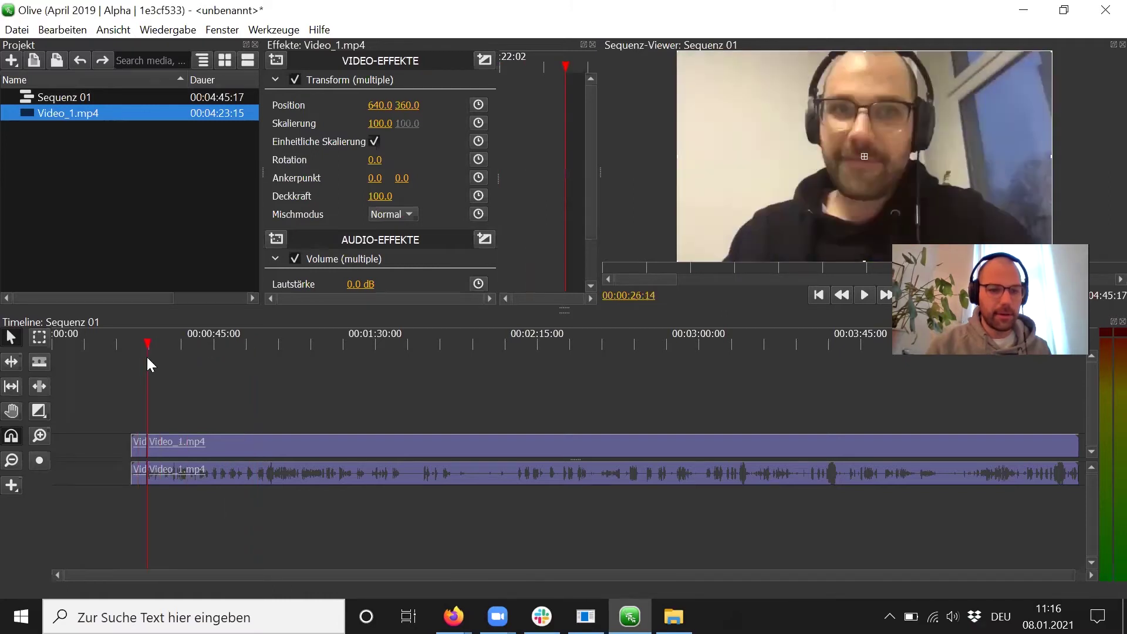
pyautogui.press('c')
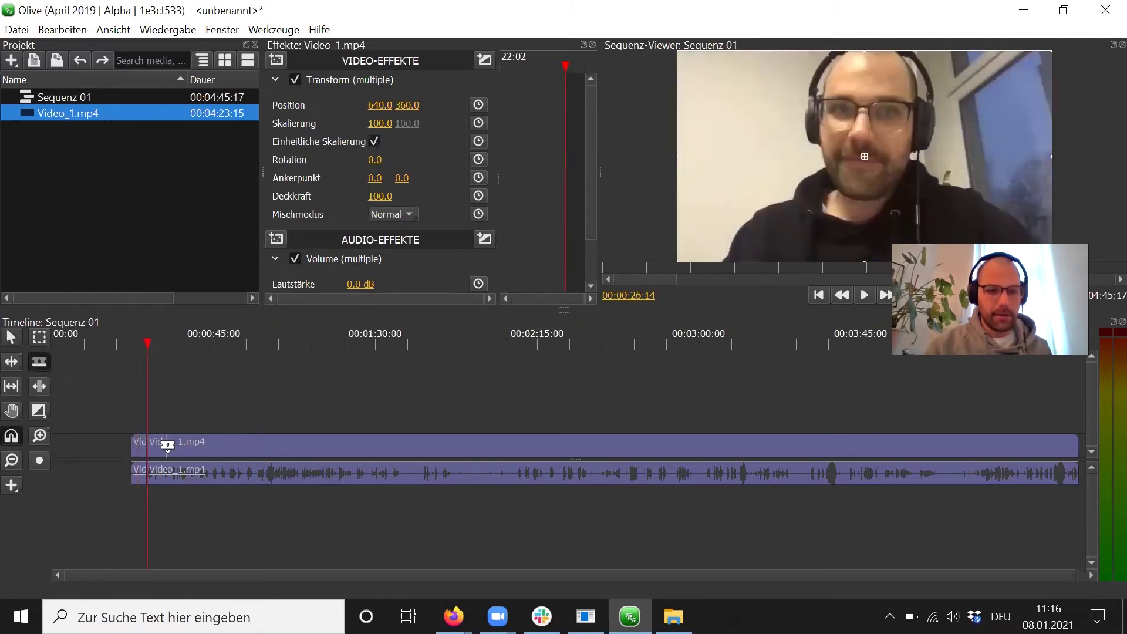
pyautogui.click(139, 443)
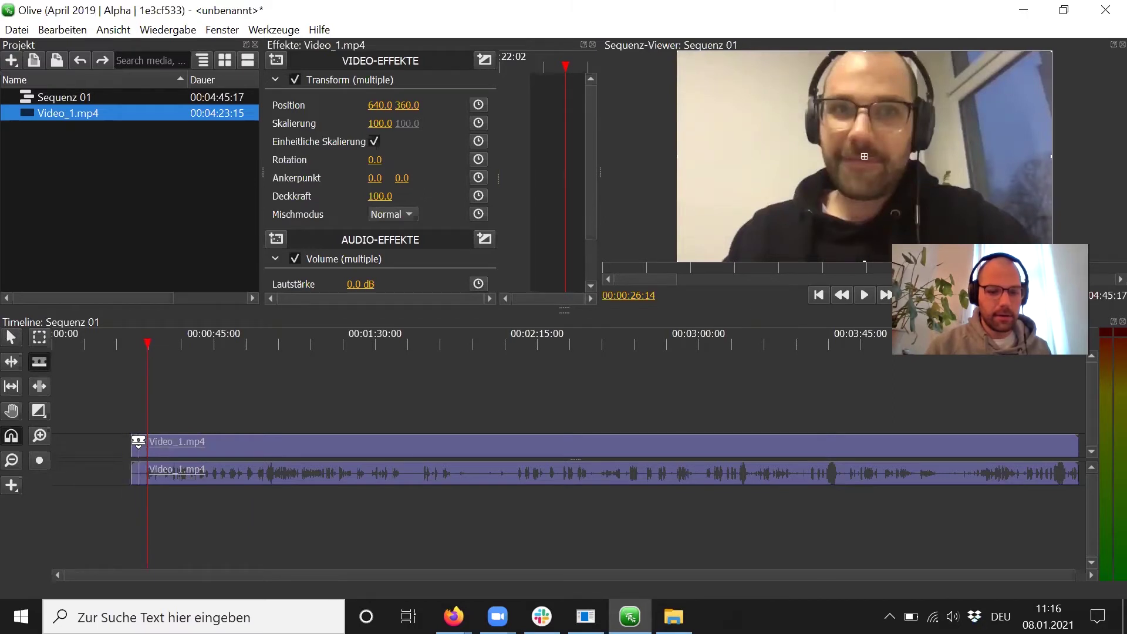
pyautogui.press('v')
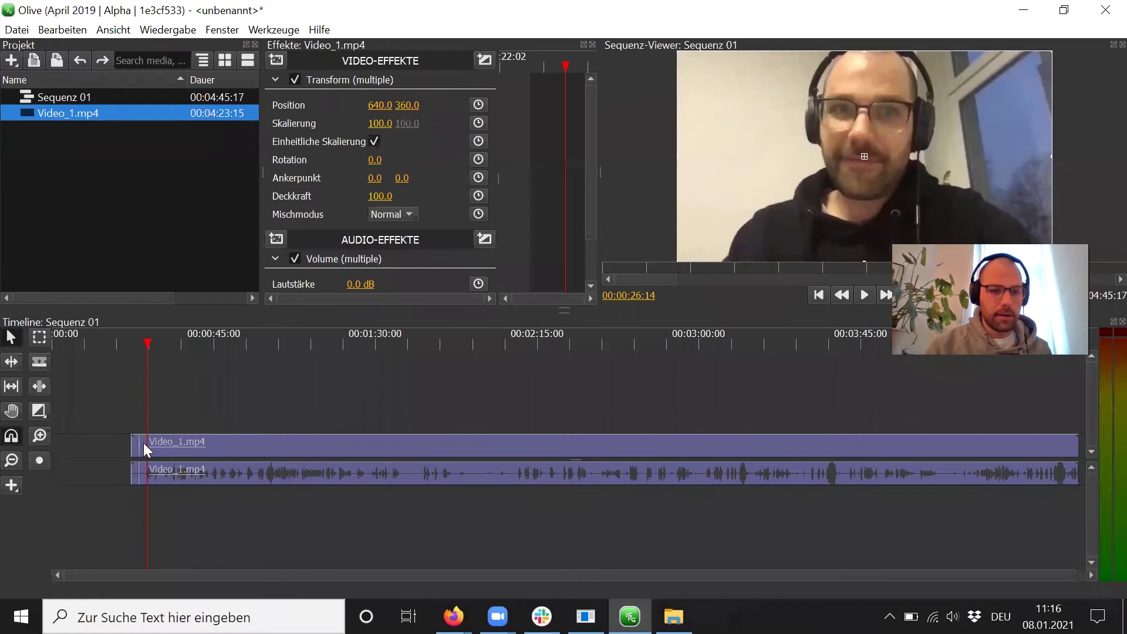
pyautogui.moveTo(143, 442)
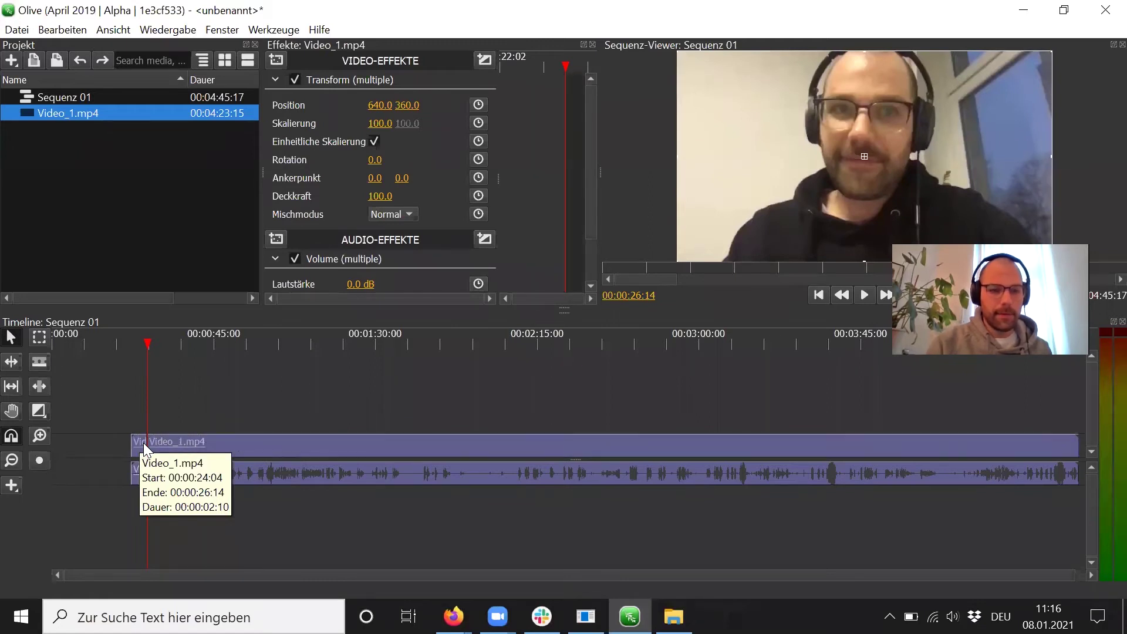
# - Unlink the video and audio of the Video_1.mp4 pieces and move them to start at 00:00:35:06
pyautogui.moveTo(147, 336); pyautogui.dragTo(131, 338)
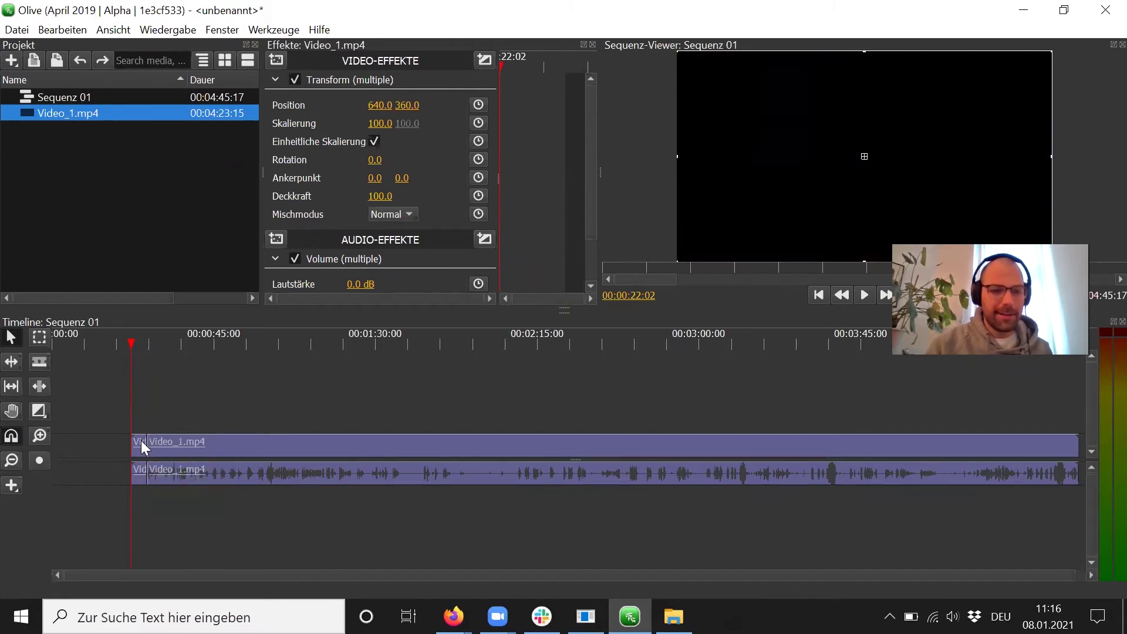
pyautogui.rightClick(137, 437)
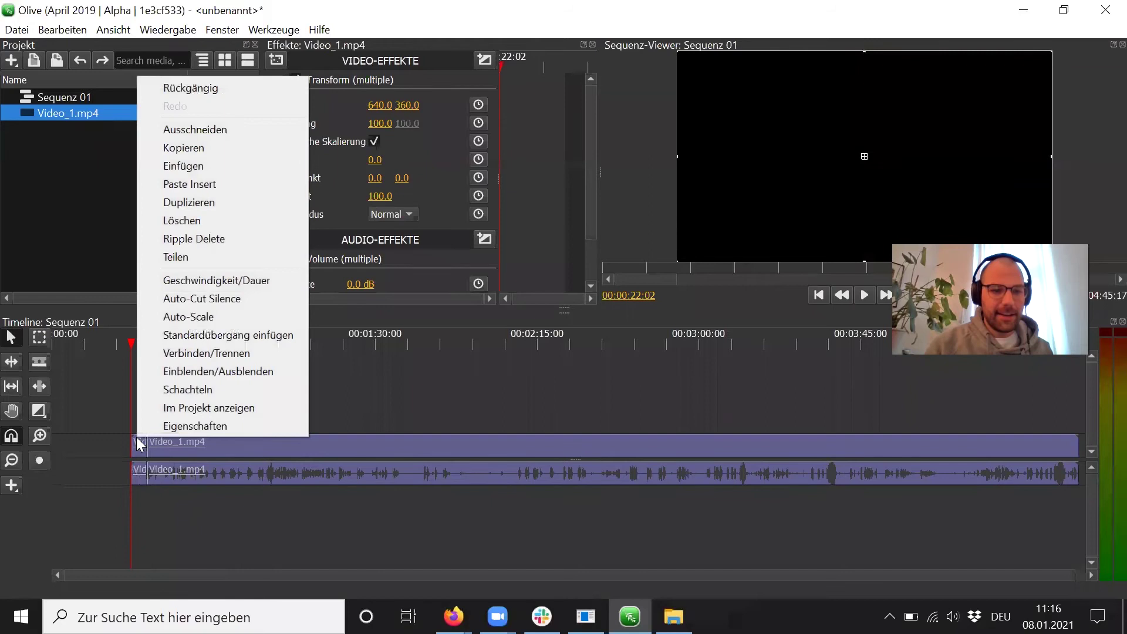
pyautogui.click(260, 352)
pyautogui.moveTo(139, 450); pyautogui.dragTo(235, 439)
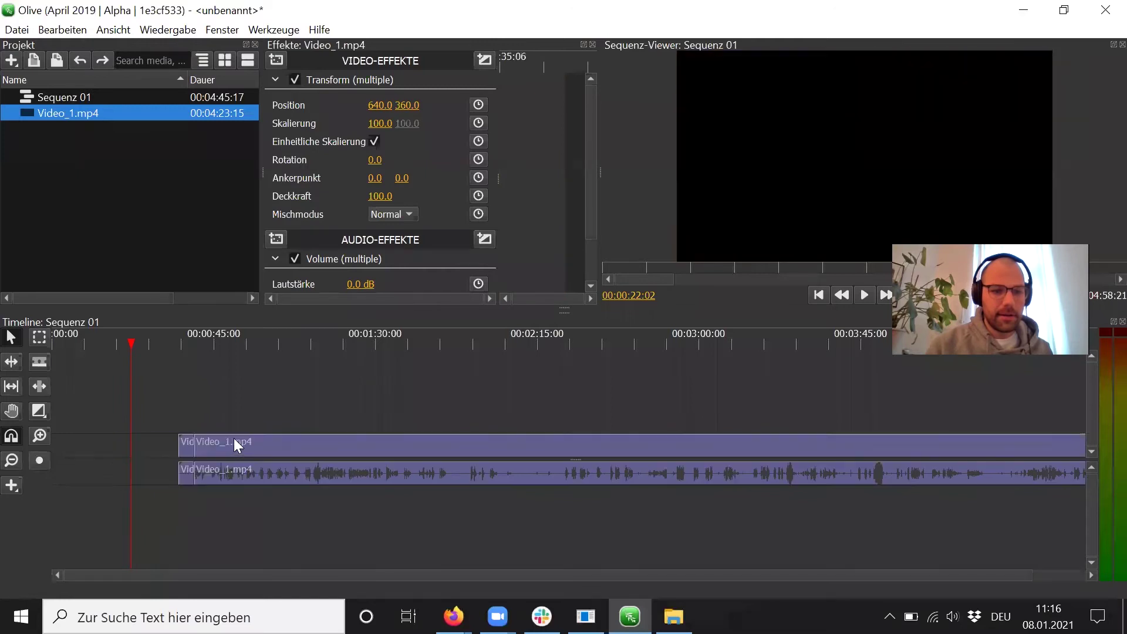
# - Delete all clips from the timeline and place a fresh copy of Video_1.mp4 in the sequence starting at 00:00:39:18
pyautogui.moveTo(130, 342); pyautogui.dragTo(195, 350)
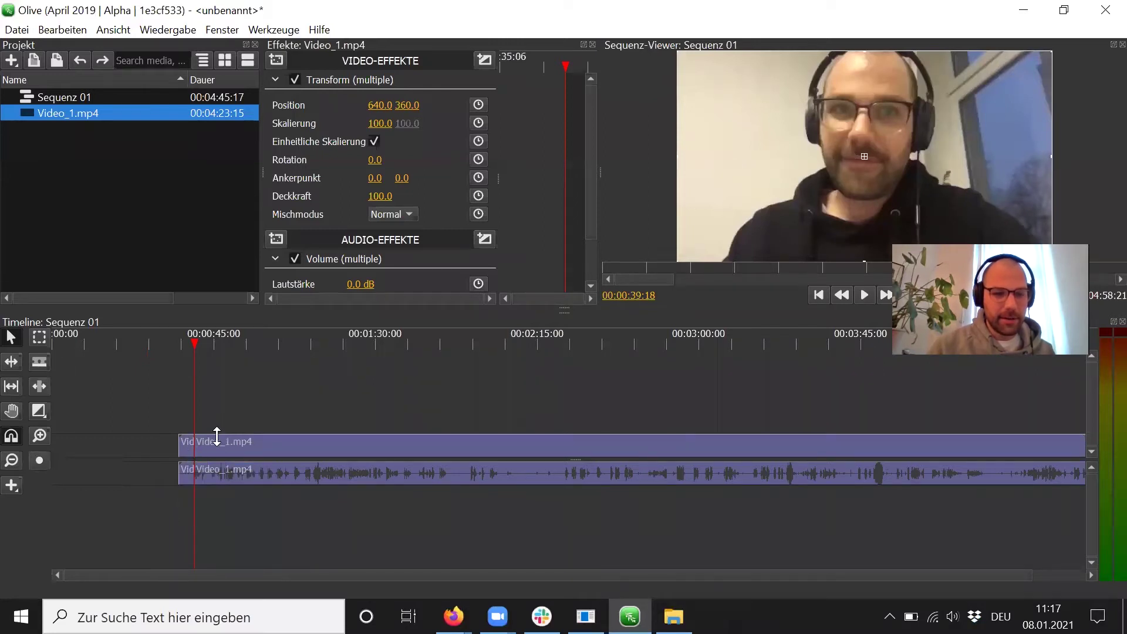
pyautogui.click(267, 524)
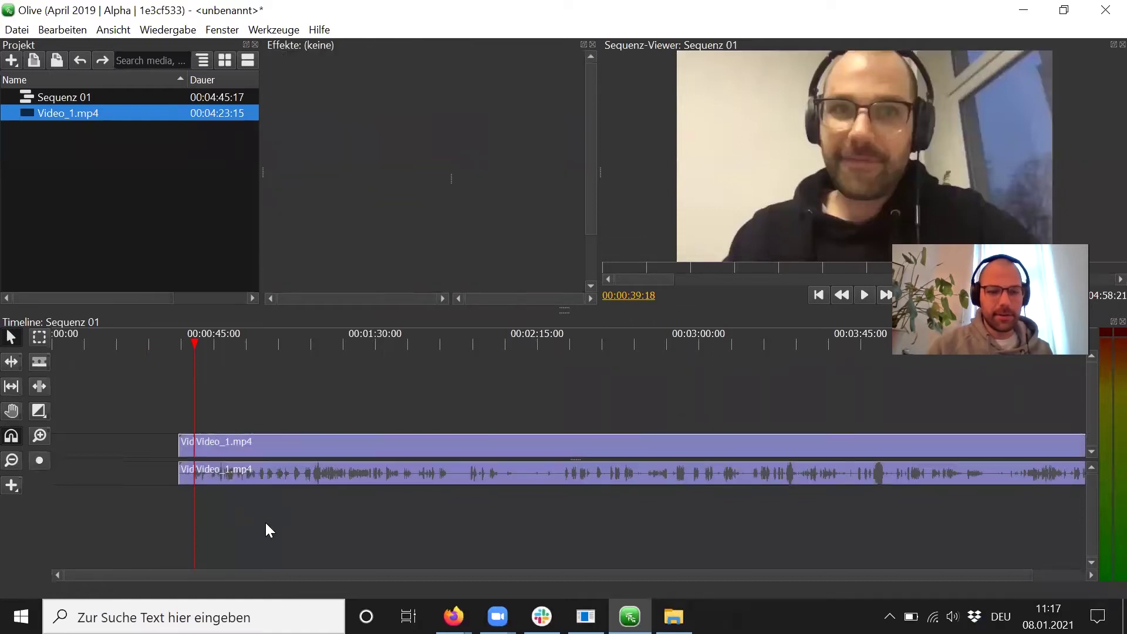
pyautogui.hotkey('ctrl', 'a')
pyautogui.press('Delete')
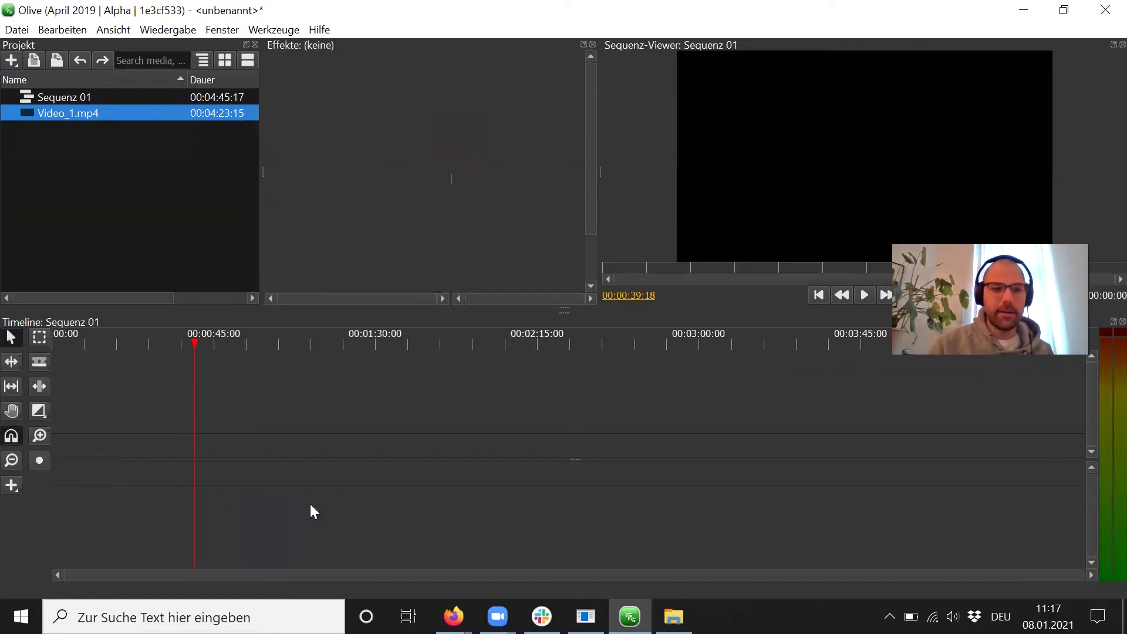
pyautogui.moveTo(58, 115); pyautogui.dragTo(228, 448)
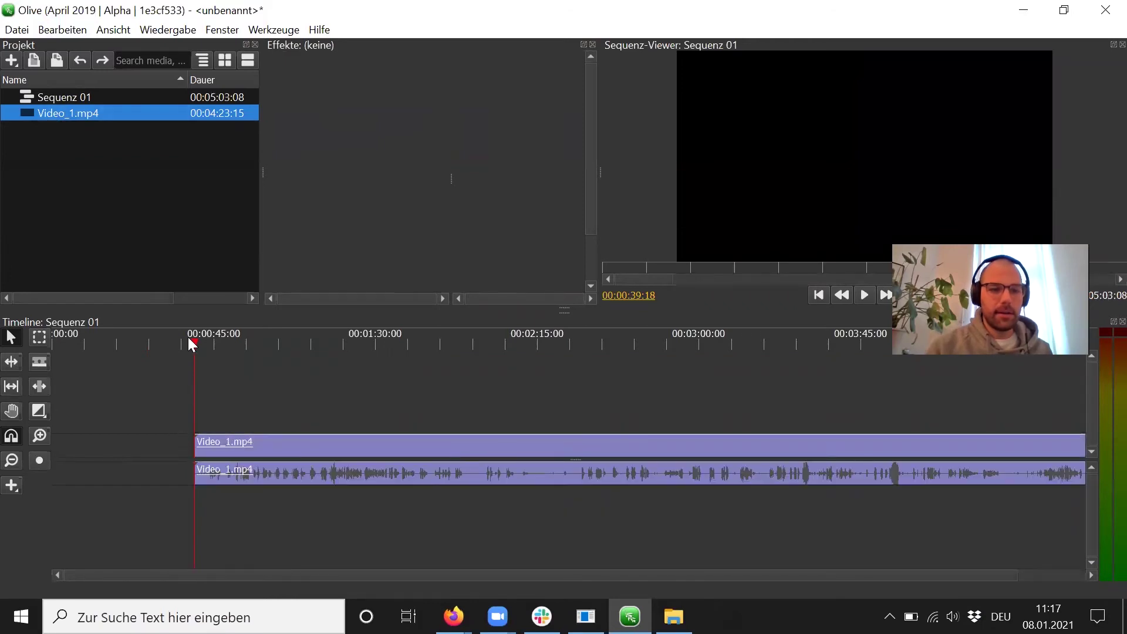
# - Split the video and audio of Video_1.mp4 at 00:00:44:10 with the razor and return to the selection tool
pyautogui.moveTo(189, 339)
pyautogui.mouseDown()
pyautogui.moveTo(251, 337)
pyautogui.moveTo(288, 350)
pyautogui.moveTo(209, 358)
pyautogui.moveTo(210, 341)
pyautogui.mouseUp()
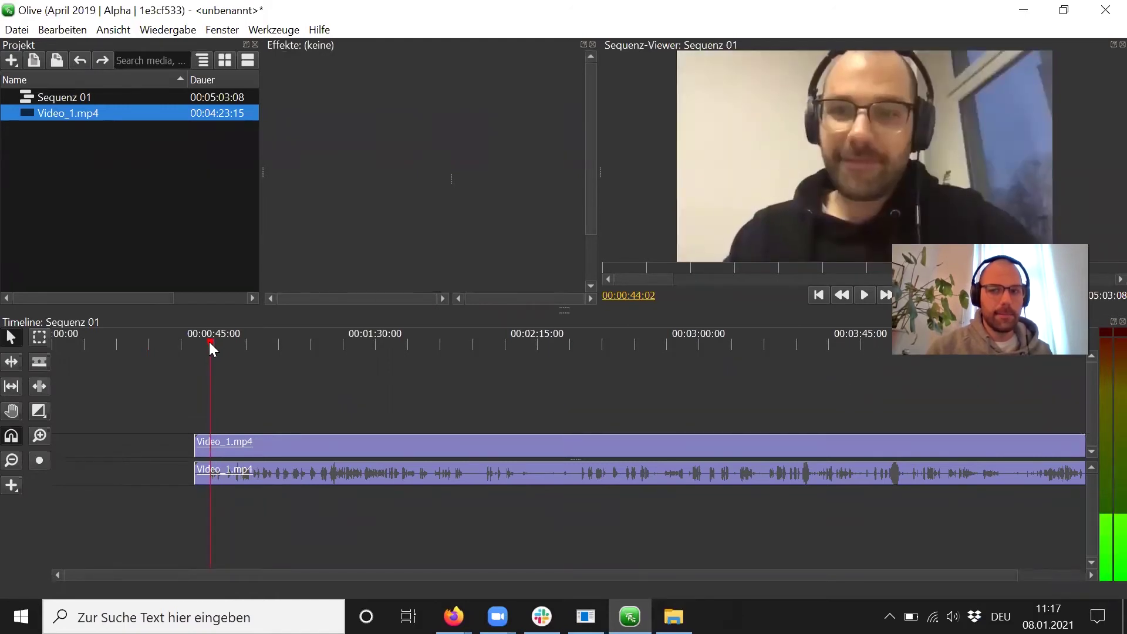
pyautogui.moveTo(210, 342); pyautogui.dragTo(211, 343)
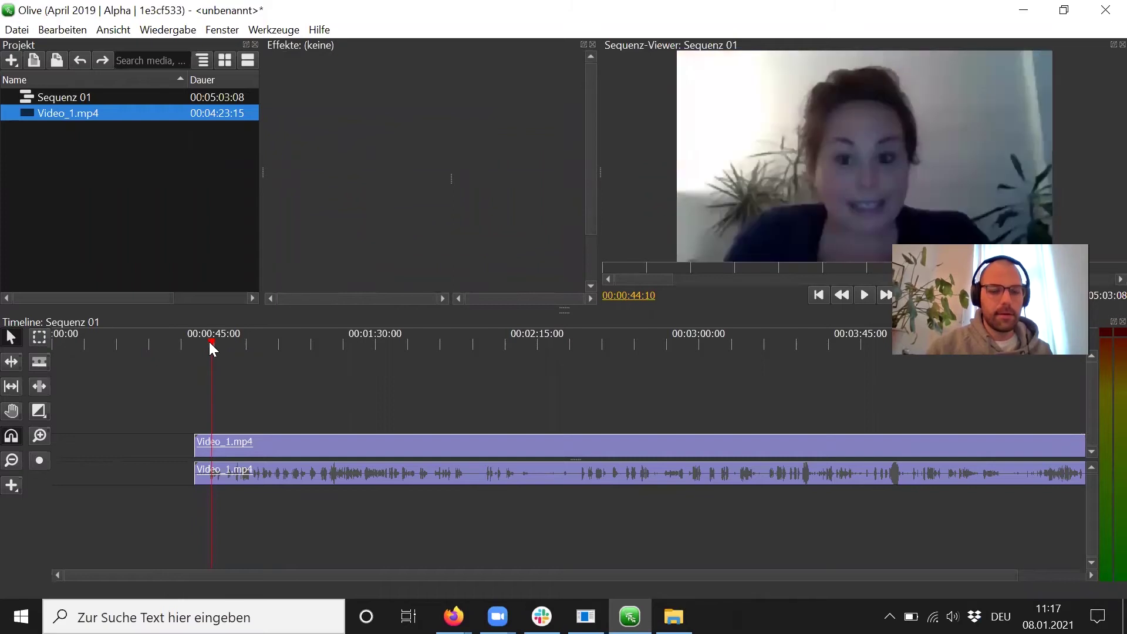
pyautogui.press('c')
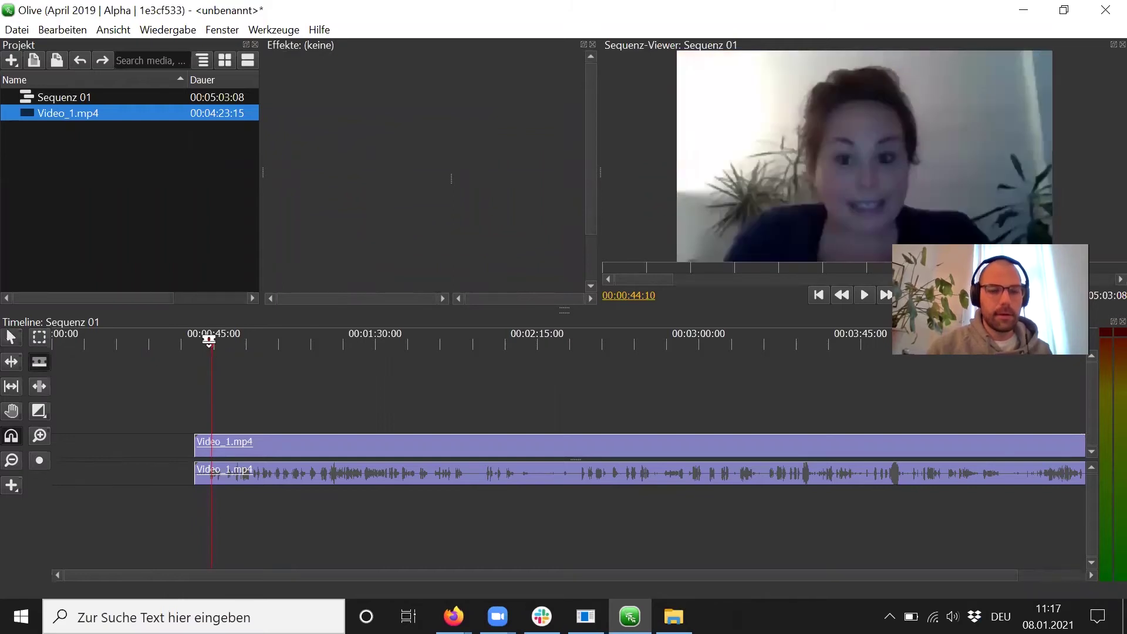
pyautogui.click(210, 442)
pyautogui.press('v')
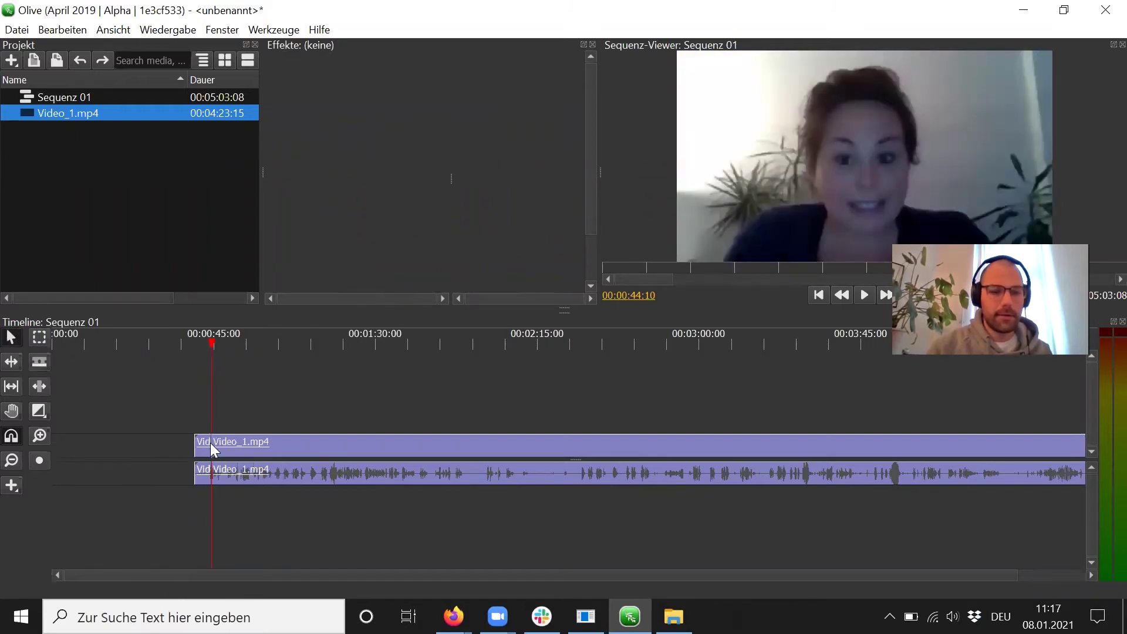
# - Move the short first piece of Video_1.mp4 to start at 00:00:28:03 and place the playhead inside it at 00:00:30:09
pyautogui.click(203, 450)
pyautogui.moveTo(203, 450); pyautogui.dragTo(154, 470)
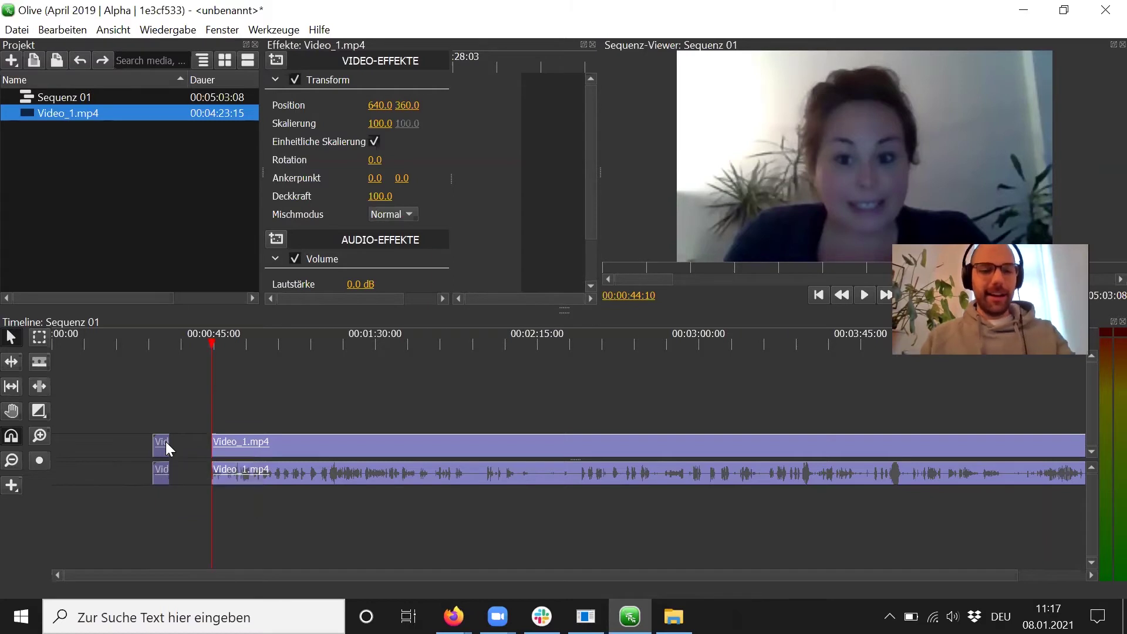
pyautogui.moveTo(215, 342); pyautogui.dragTo(161, 348)
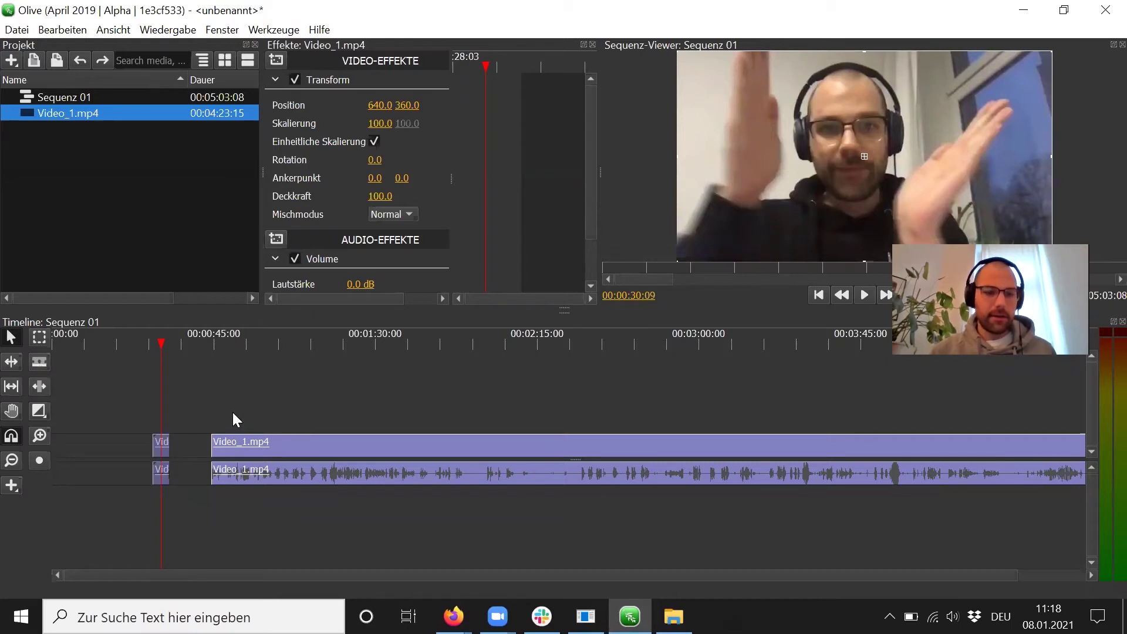
# - Undo the move of the short first piece and the split of Video_1.mp4
pyautogui.press('c')
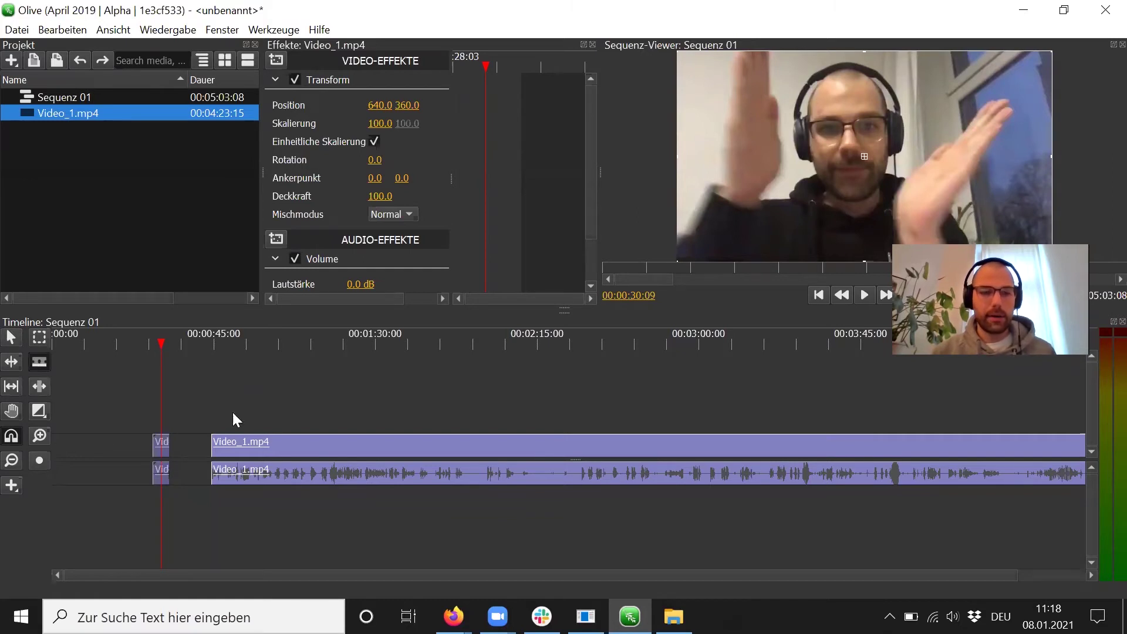
pyautogui.press('c')
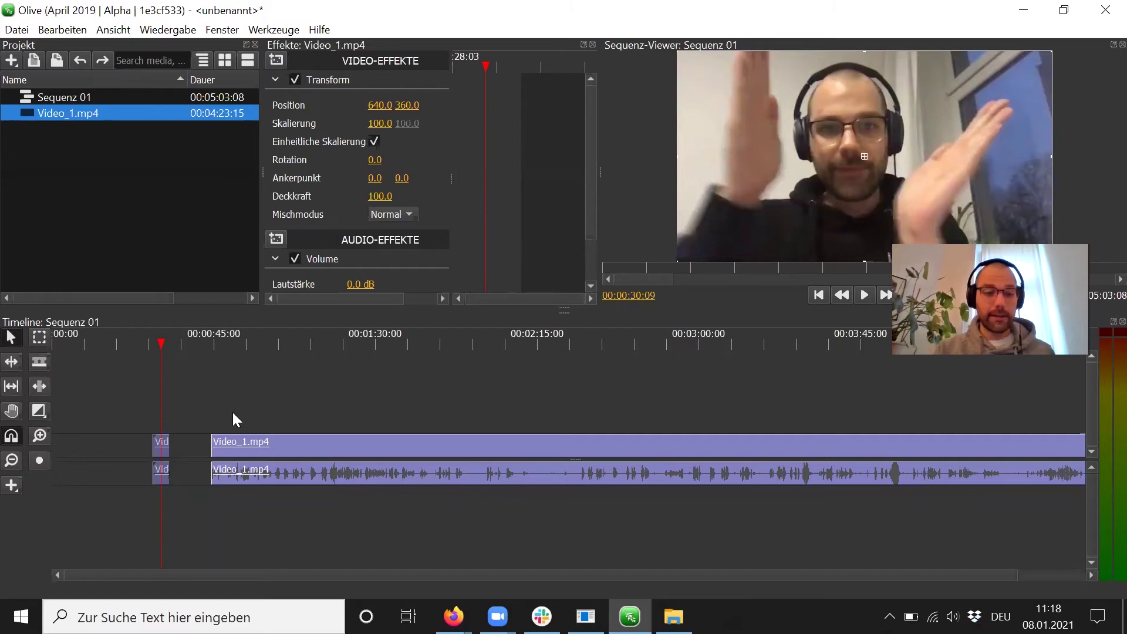
pyautogui.hotkey('shift', 'Delete')
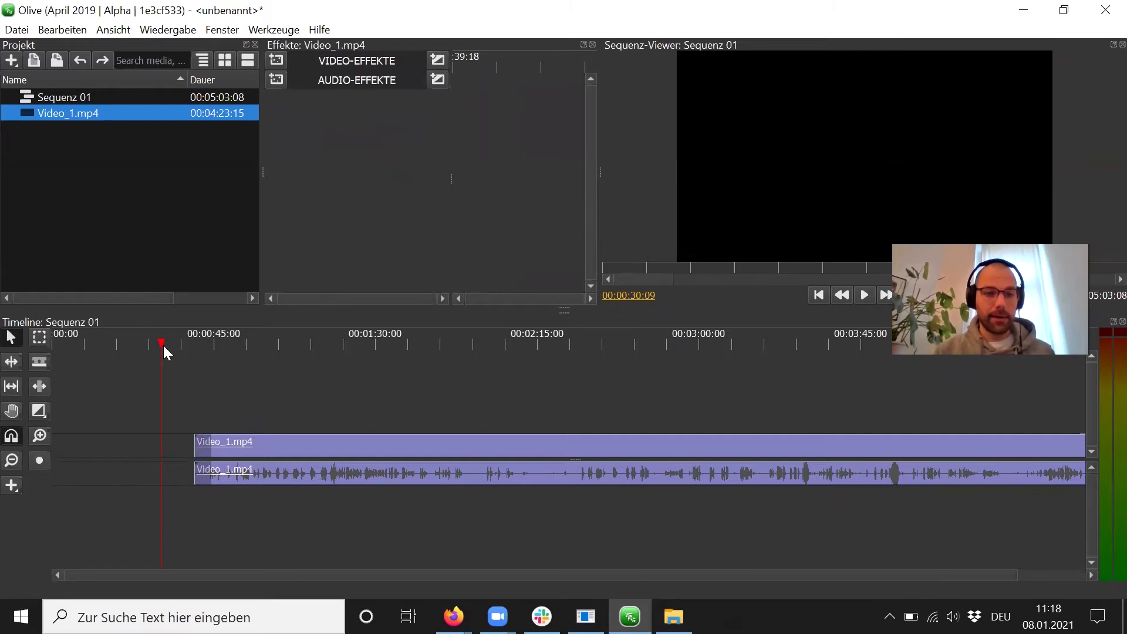
# - Trim the start of Video_1.mp4 to 00:00:43:08 and play the clip from its new beginning
pyautogui.click(196, 442)
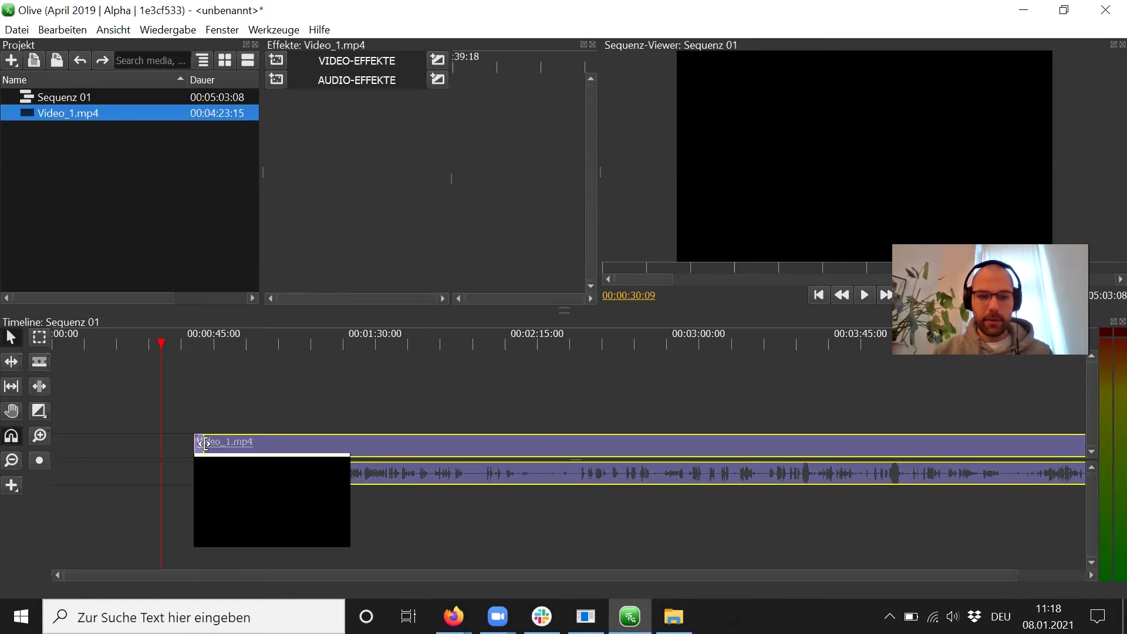
pyautogui.moveTo(205, 443); pyautogui.dragTo(208, 443)
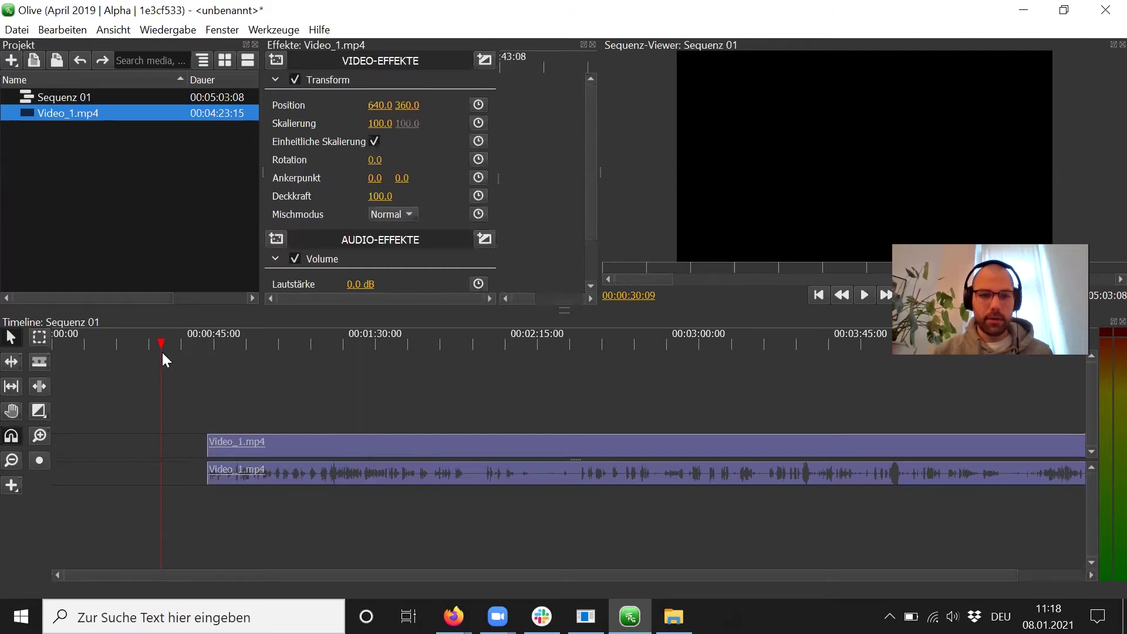
pyautogui.click(209, 345)
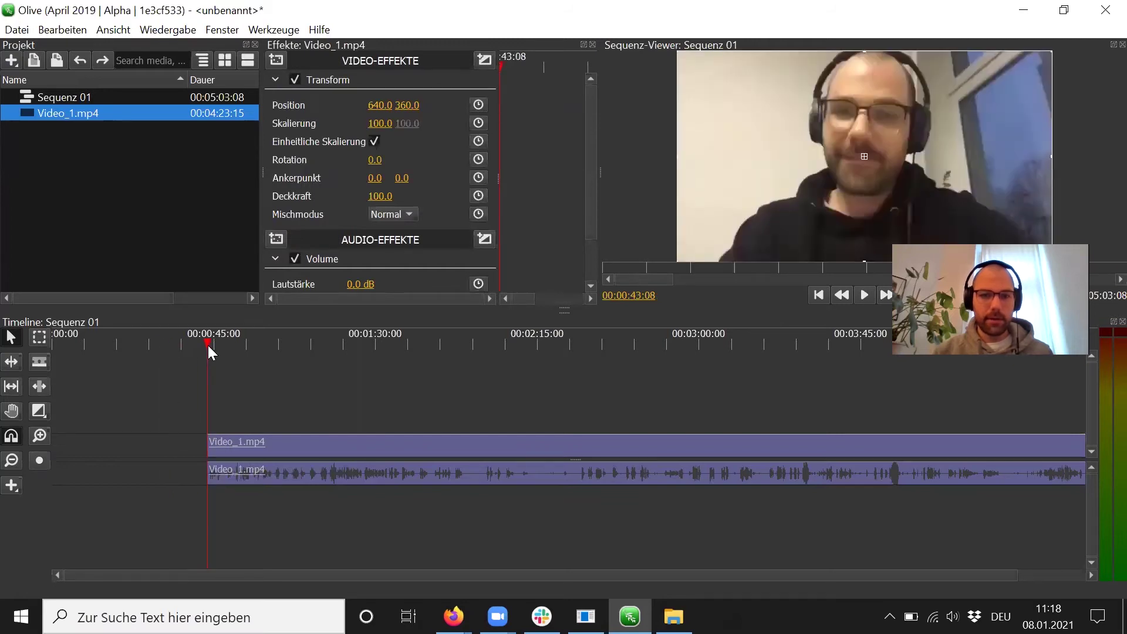
pyautogui.press('space')
pyautogui.press('space')
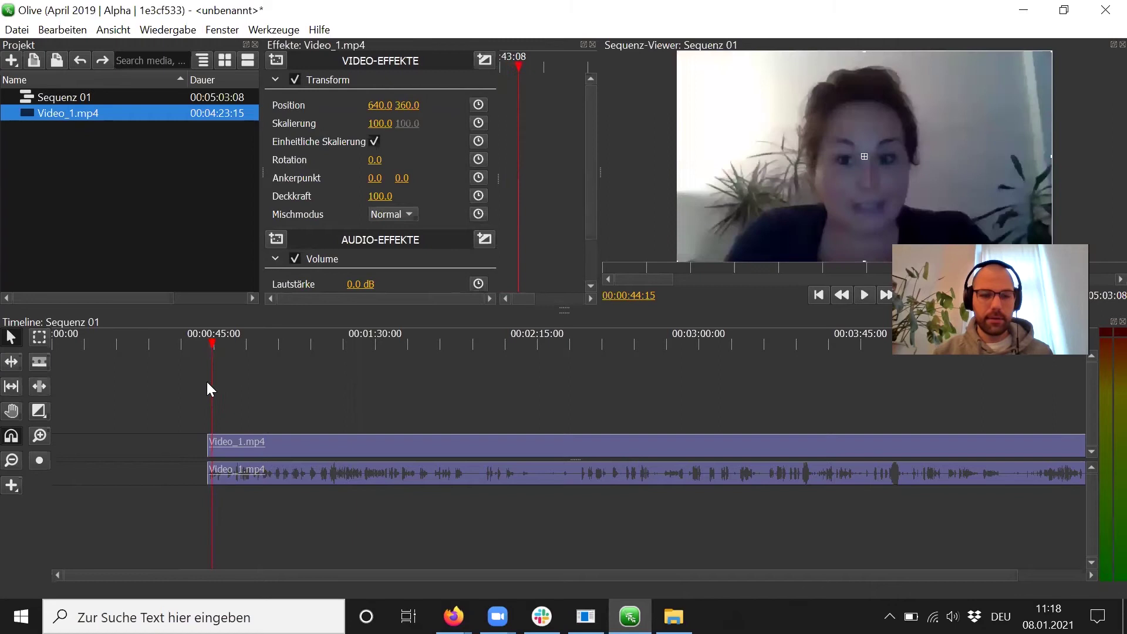
# - Trim the start of Video_1.mp4 to the playhead at 00:00:44:15 and place the playhead inside the clip at 00:00:50:24
pyautogui.moveTo(208, 441); pyautogui.dragTo(212, 441)
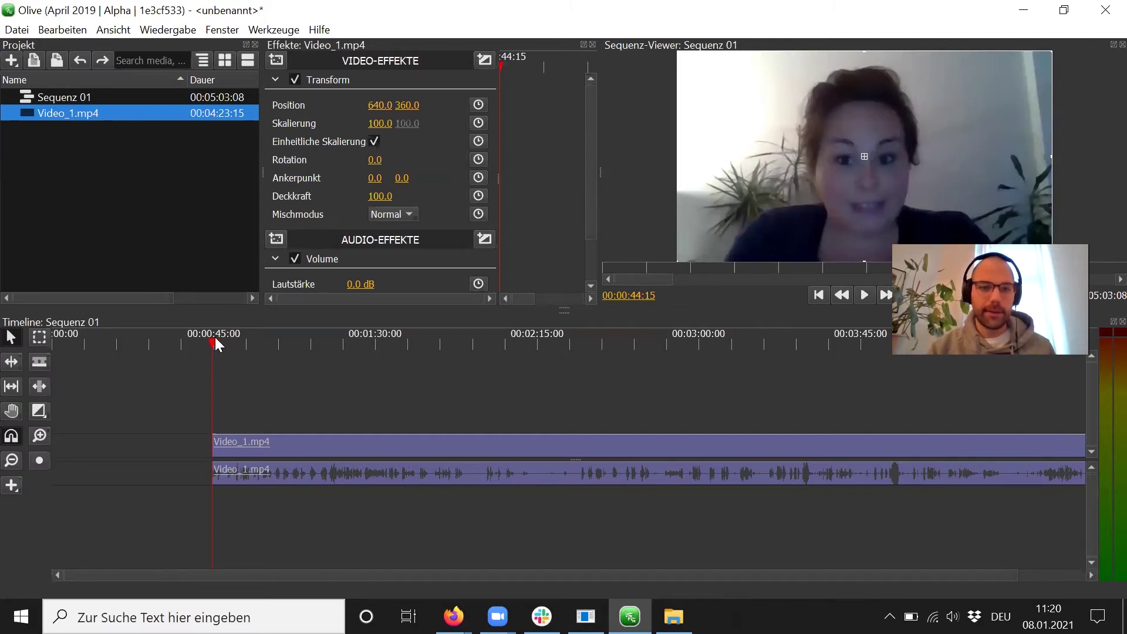
pyautogui.moveTo(215, 337); pyautogui.dragTo(235, 336)
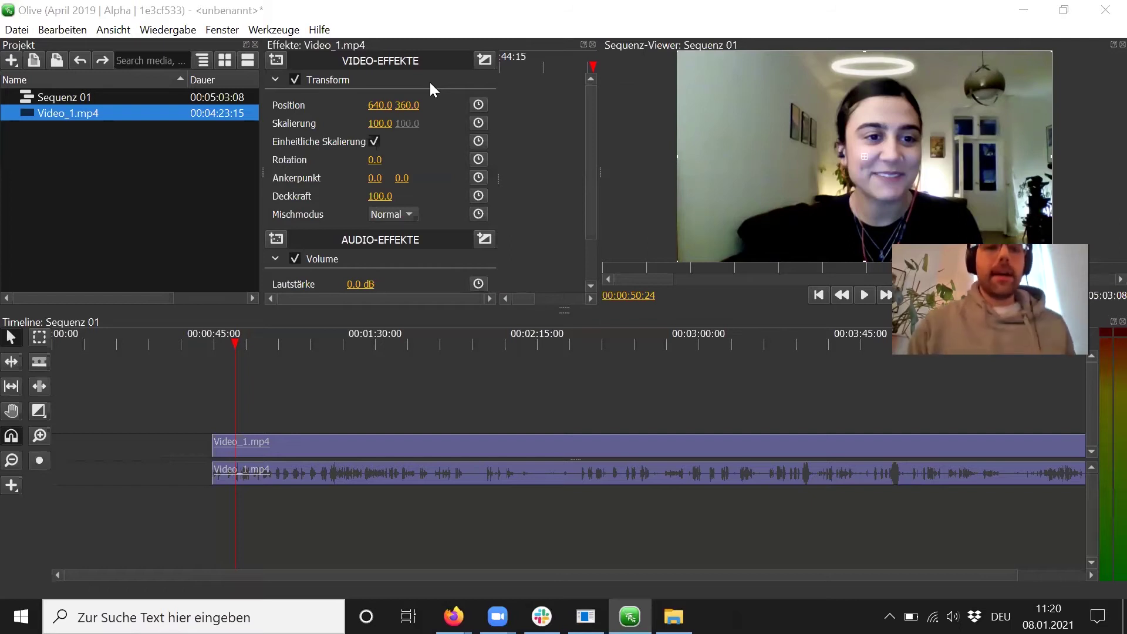
# - Try out a different scale for Video_1.mp4 and reset it to 100
pyautogui.moveTo(370, 121)
pyautogui.mouseDown()
pyautogui.moveTo(354, 121)
pyautogui.moveTo(394, 122)
pyautogui.moveTo(379, 122)
pyautogui.mouseUp()
pyautogui.click(379, 122)
pyautogui.write('100')
pyautogui.press('Return')
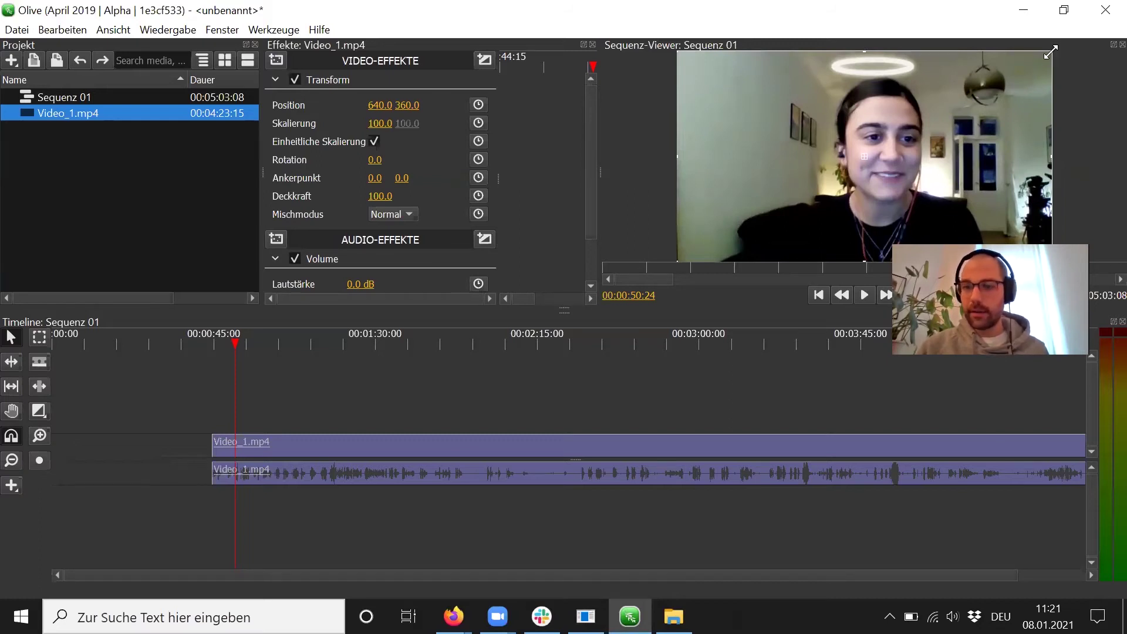
# - Shrink the Video_1.mp4 picture in the sequence viewer to a scale of 47.5 and position it at 362, 232
pyautogui.moveTo(1050, 52); pyautogui.dragTo(967, 130)
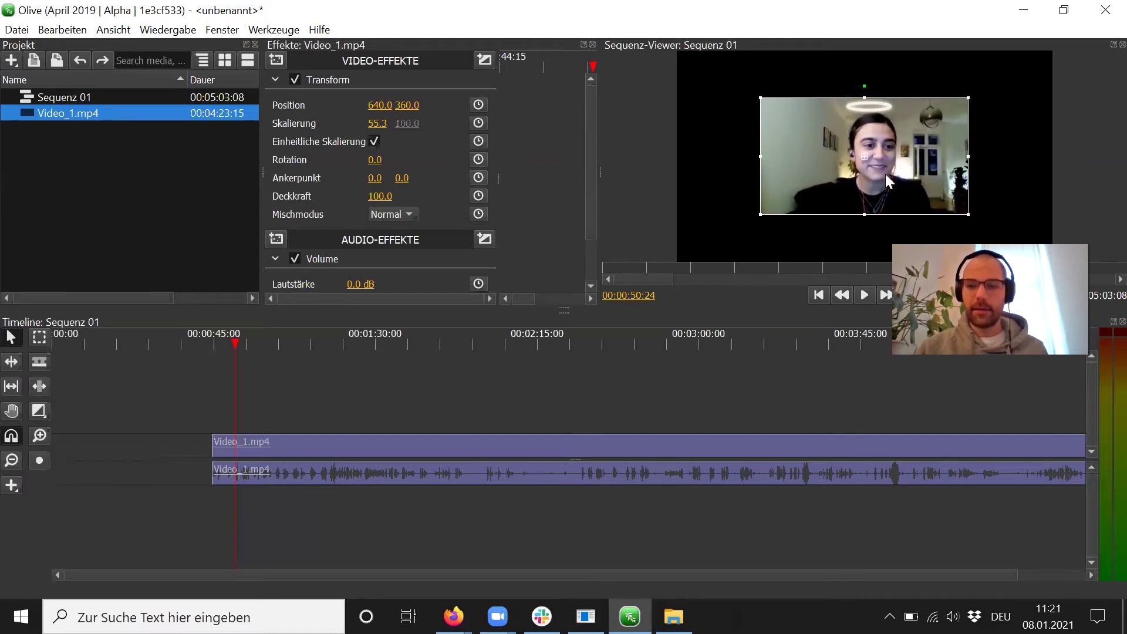
pyautogui.moveTo(871, 170); pyautogui.dragTo(823, 144)
pyautogui.moveTo(906, 184); pyautogui.dragTo(896, 185)
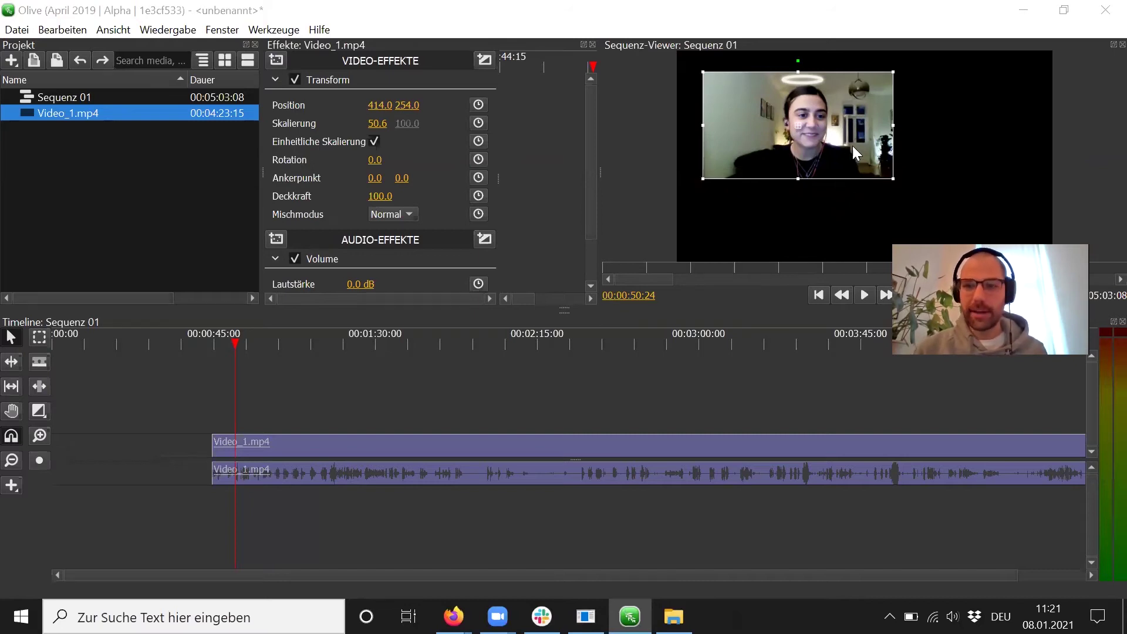
pyautogui.moveTo(852, 145); pyautogui.dragTo(847, 145)
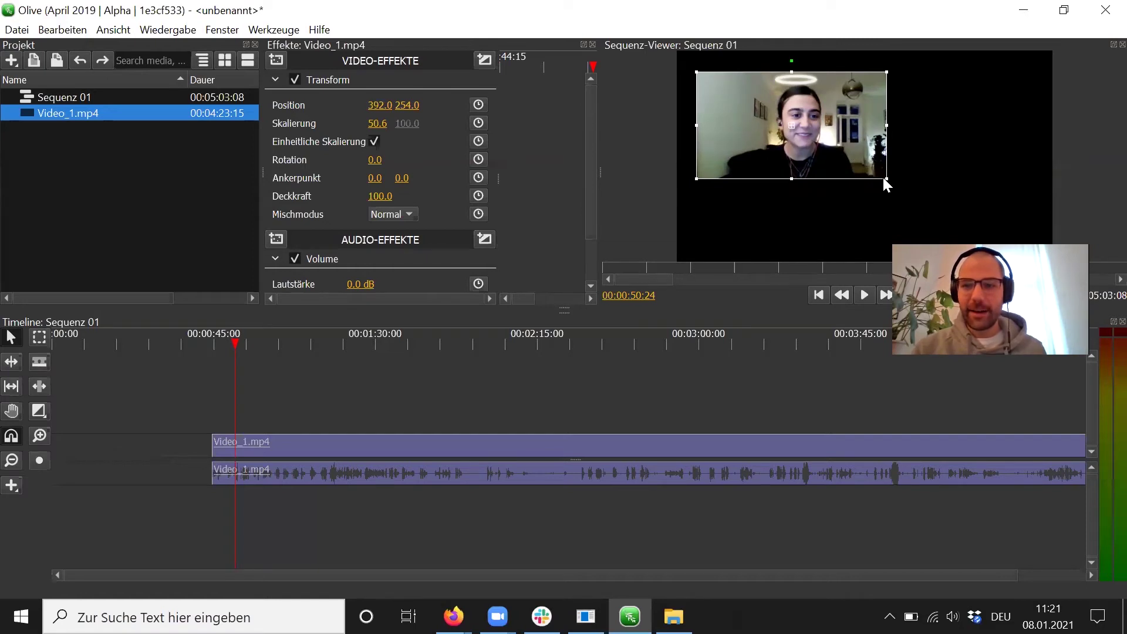
pyautogui.moveTo(883, 179); pyautogui.dragTo(880, 175)
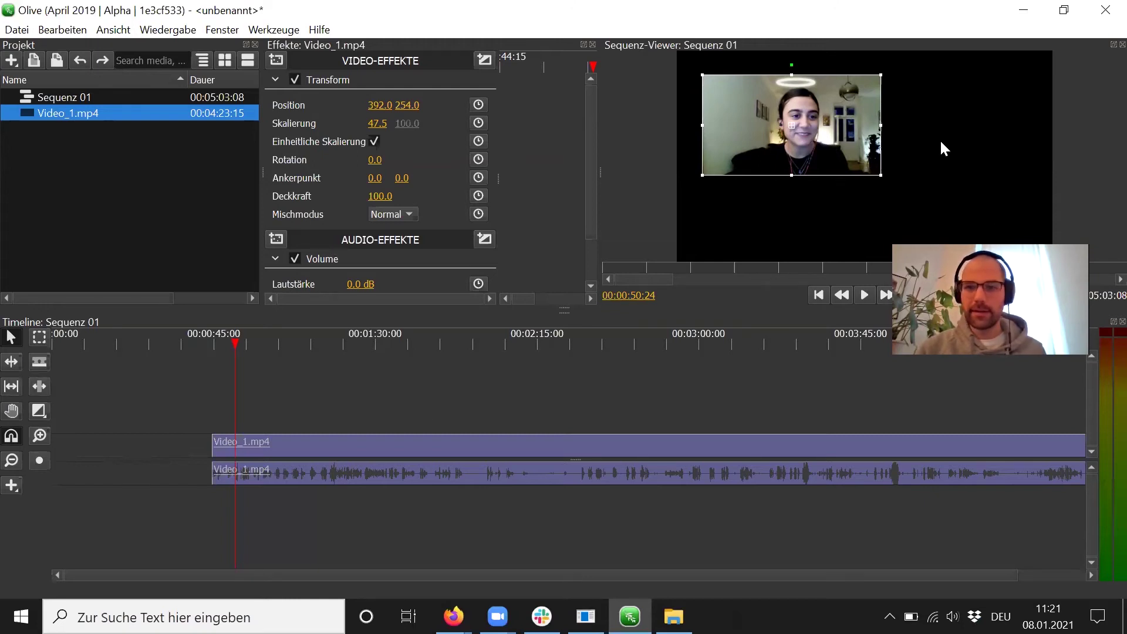
pyautogui.moveTo(859, 132)
pyautogui.mouseDown()
pyautogui.moveTo(851, 103)
pyautogui.moveTo(845, 126)
pyautogui.moveTo(860, 121)
pyautogui.moveTo(849, 120)
pyautogui.mouseUp()
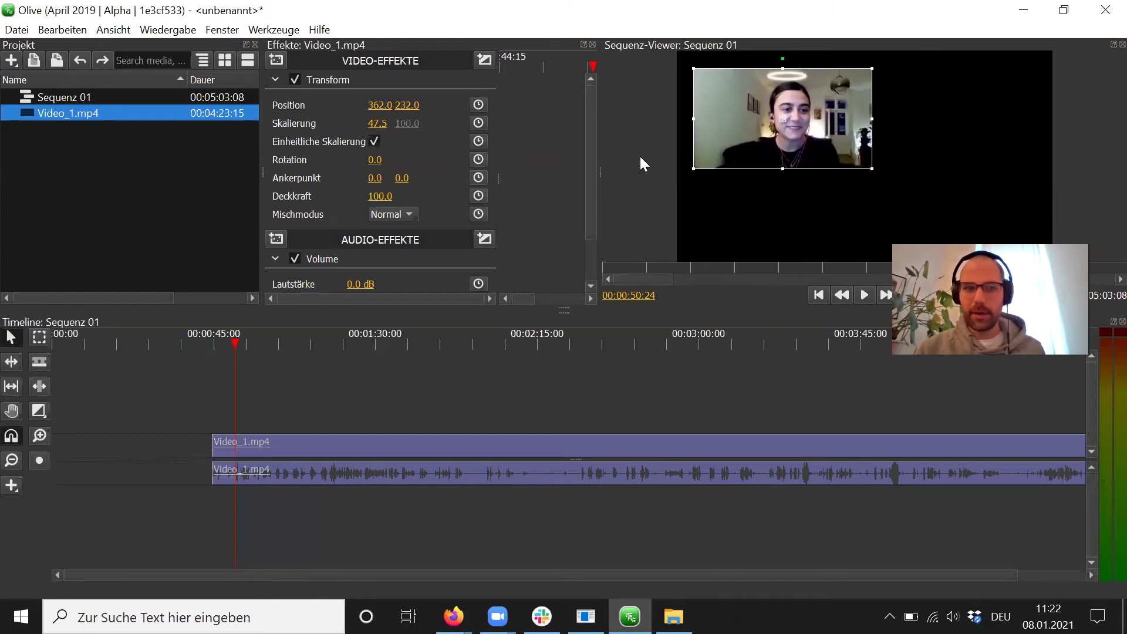
# - Import the image Grafik_2.jpg into the project
pyautogui.click(100, 199)
pyautogui.rightClick(100, 200)
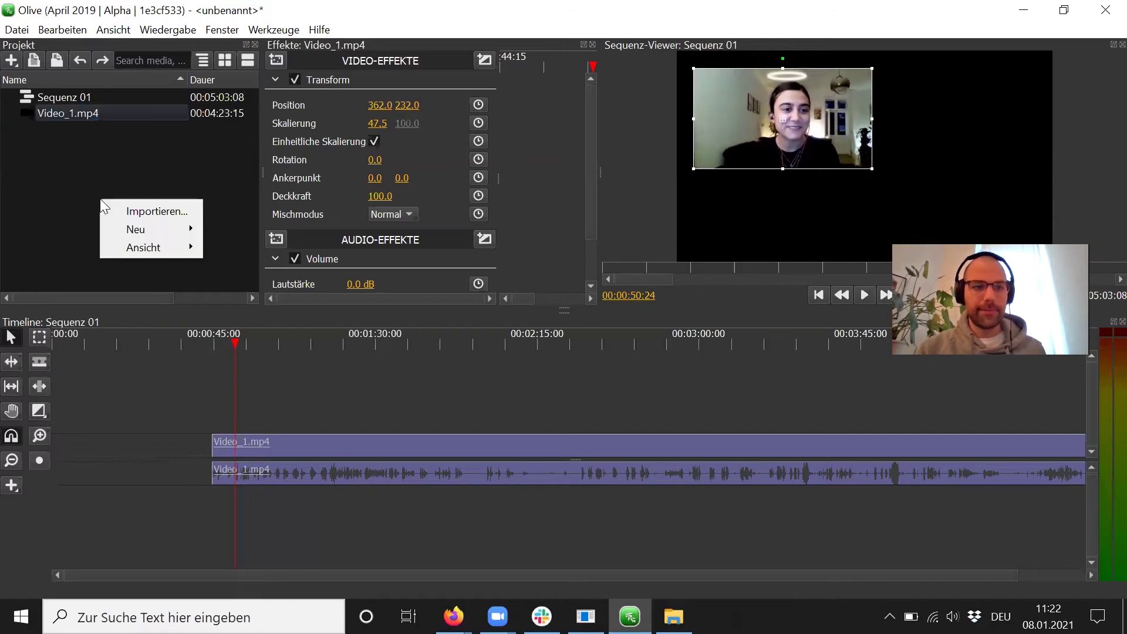
pyautogui.click(120, 206)
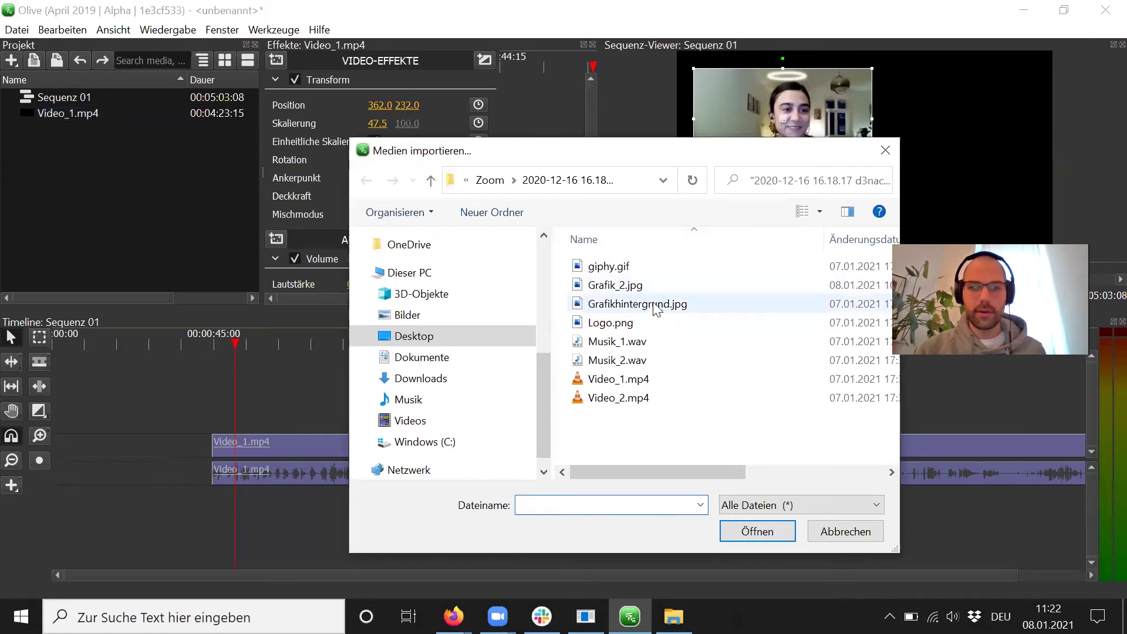
pyautogui.click(655, 305)
pyautogui.click(627, 286)
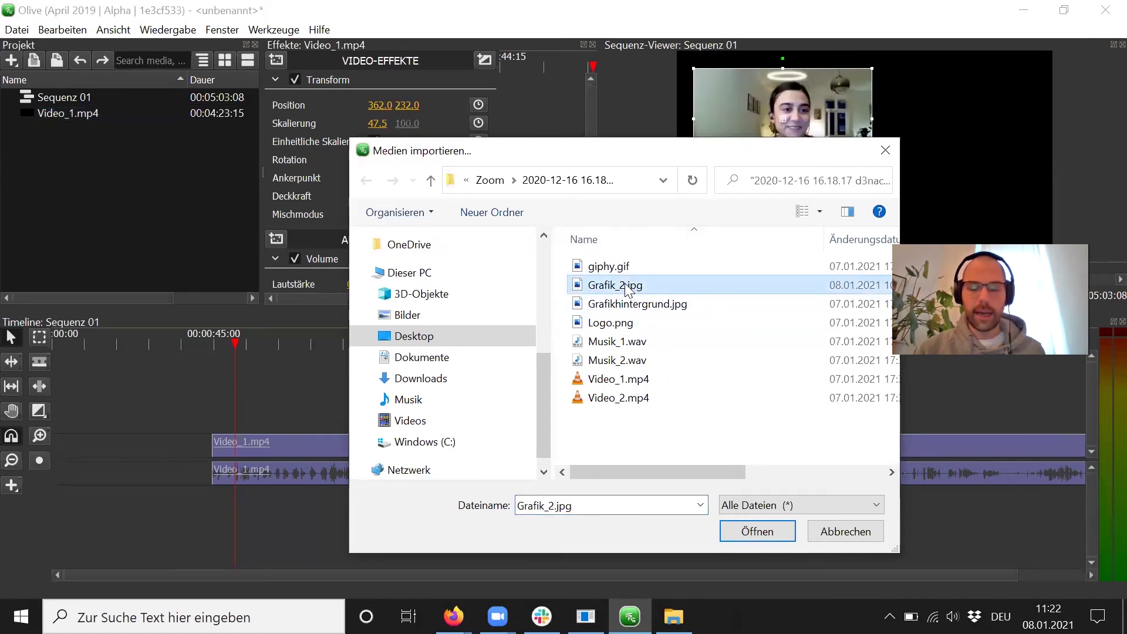
pyautogui.moveTo(626, 287); pyautogui.dragTo(82, 235)
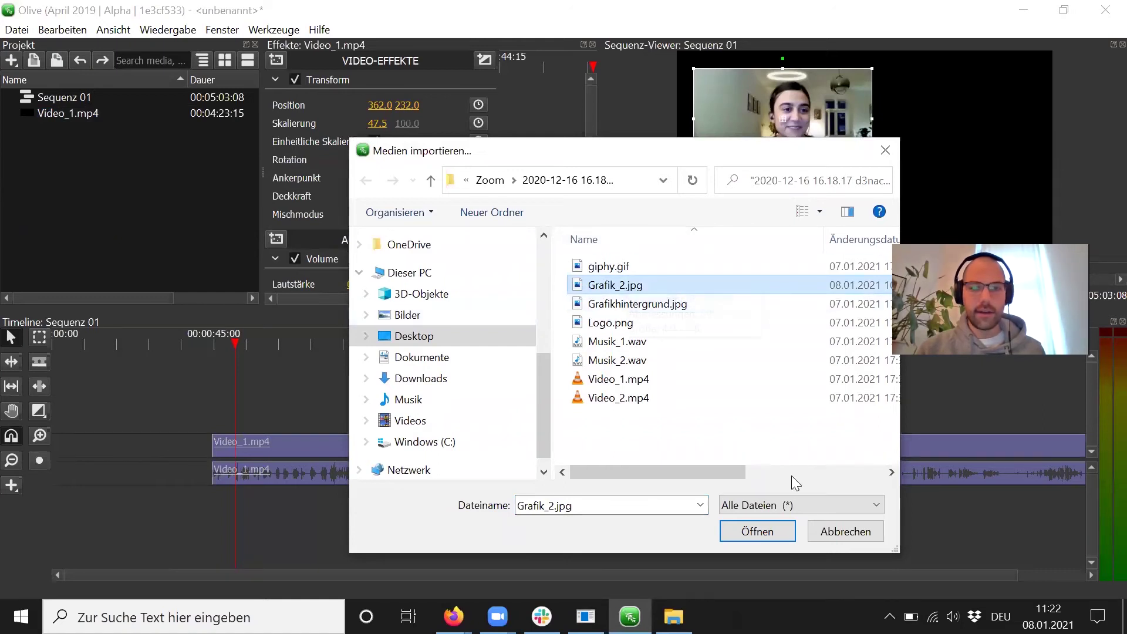
pyautogui.click(744, 531)
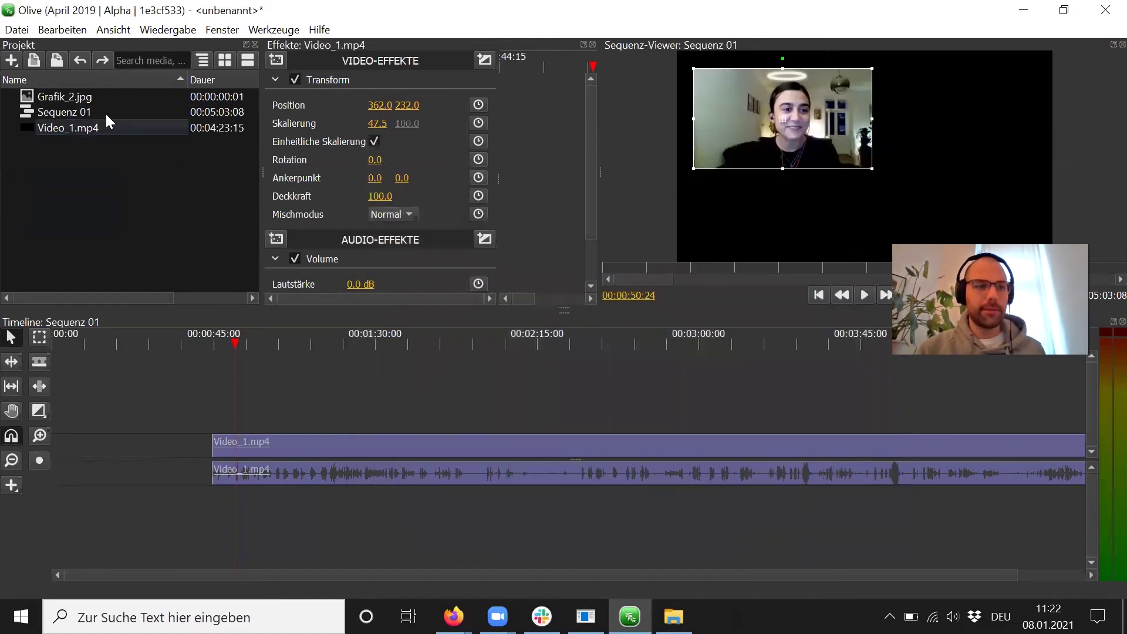
# - Place Grafik_2.jpg on the timeline at the start of Video_1.mp4 and layer Video_1.mp4 on the track above it from 00:00:45:15
pyautogui.moveTo(61, 97); pyautogui.dragTo(244, 422)
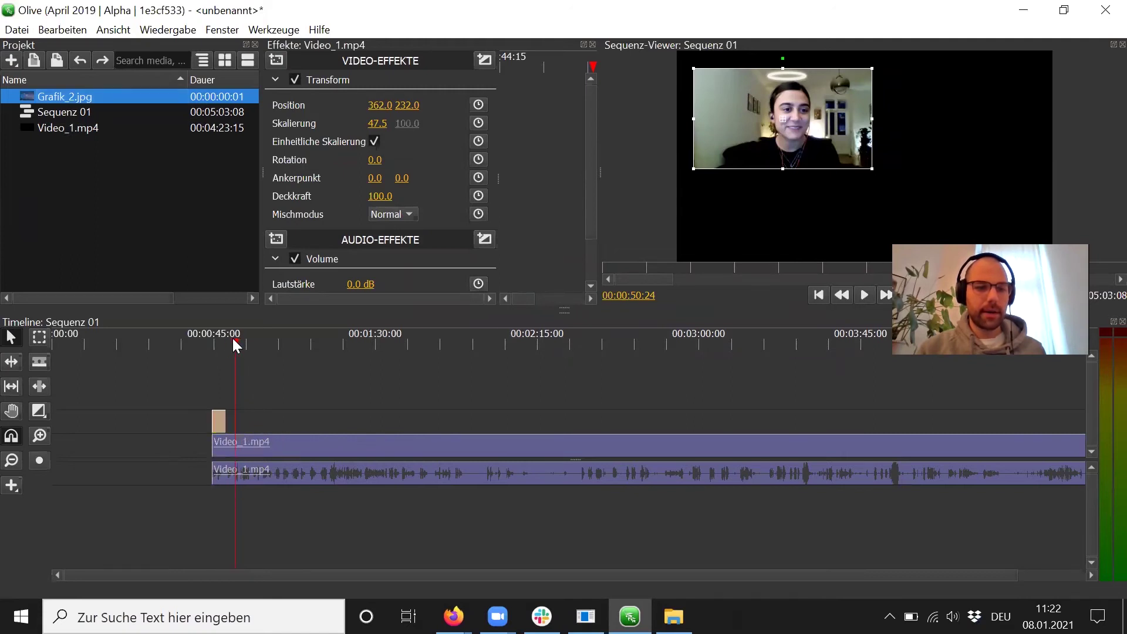
pyautogui.moveTo(234, 339); pyautogui.dragTo(214, 340)
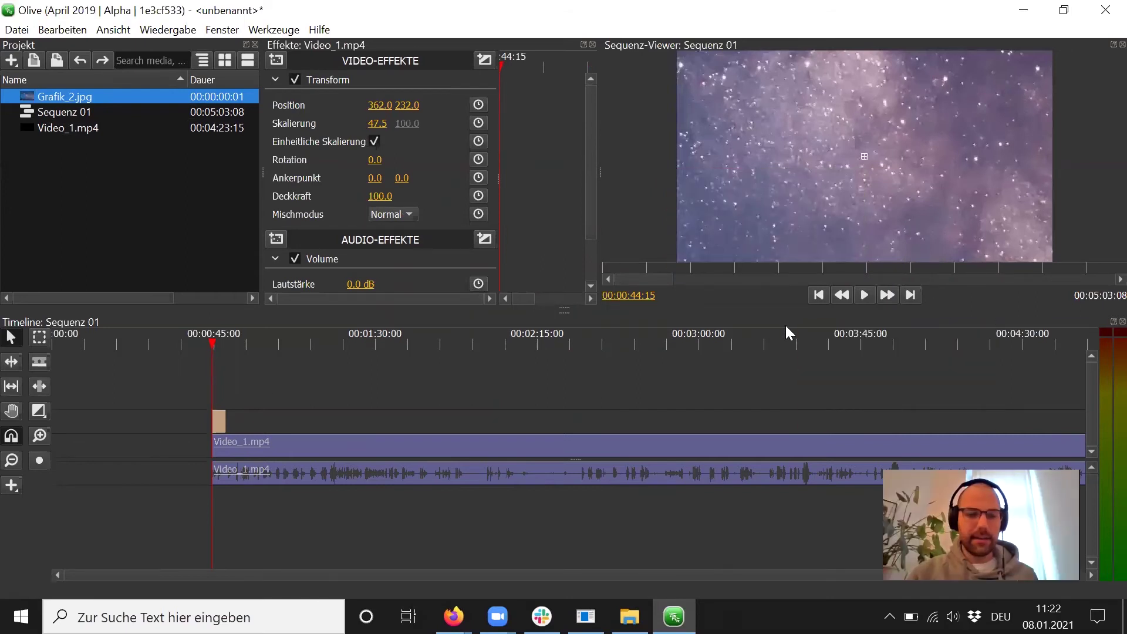
pyautogui.click(868, 297)
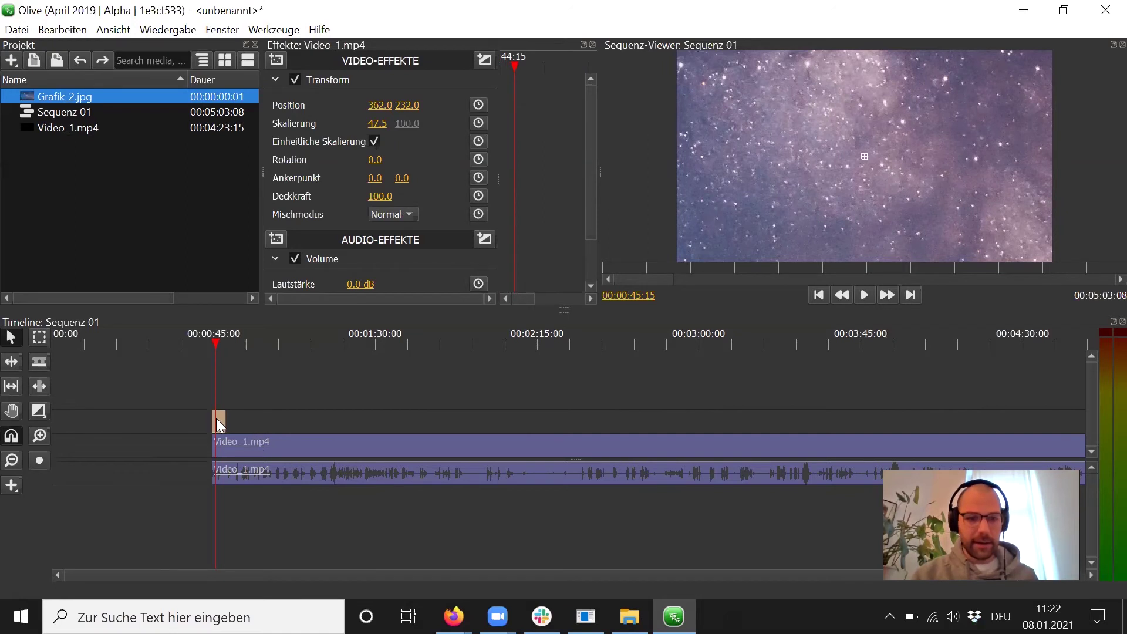
pyautogui.moveTo(253, 443); pyautogui.dragTo(261, 397)
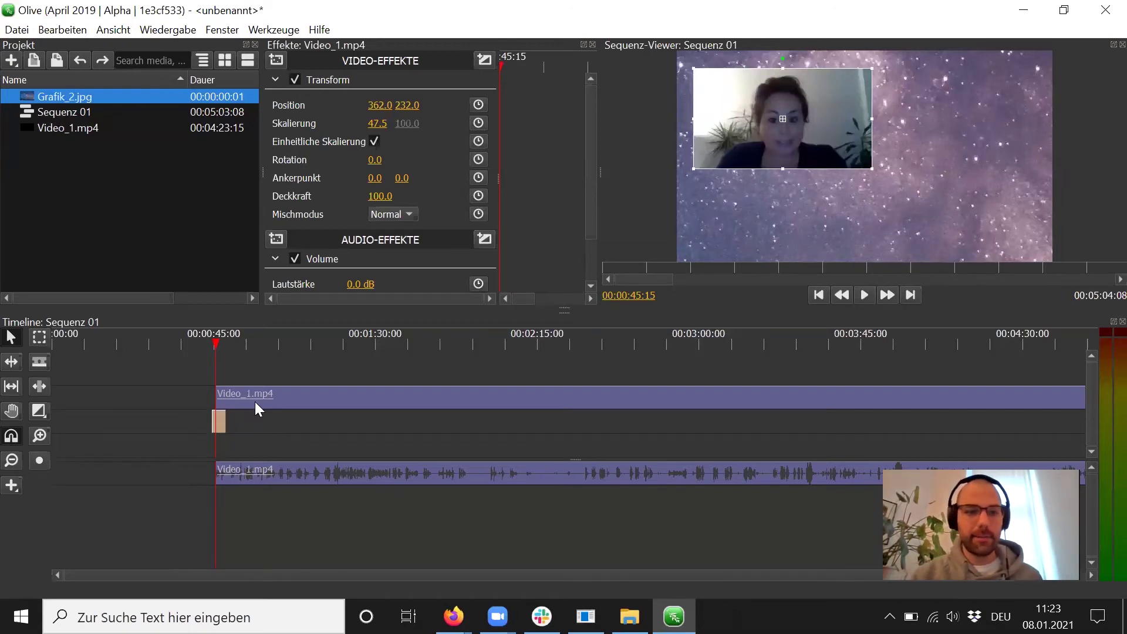
# - Scale Grafik_2.jpg down to 23 as a frame-filling background, trying and undoing a shift of its position
pyautogui.click(221, 418)
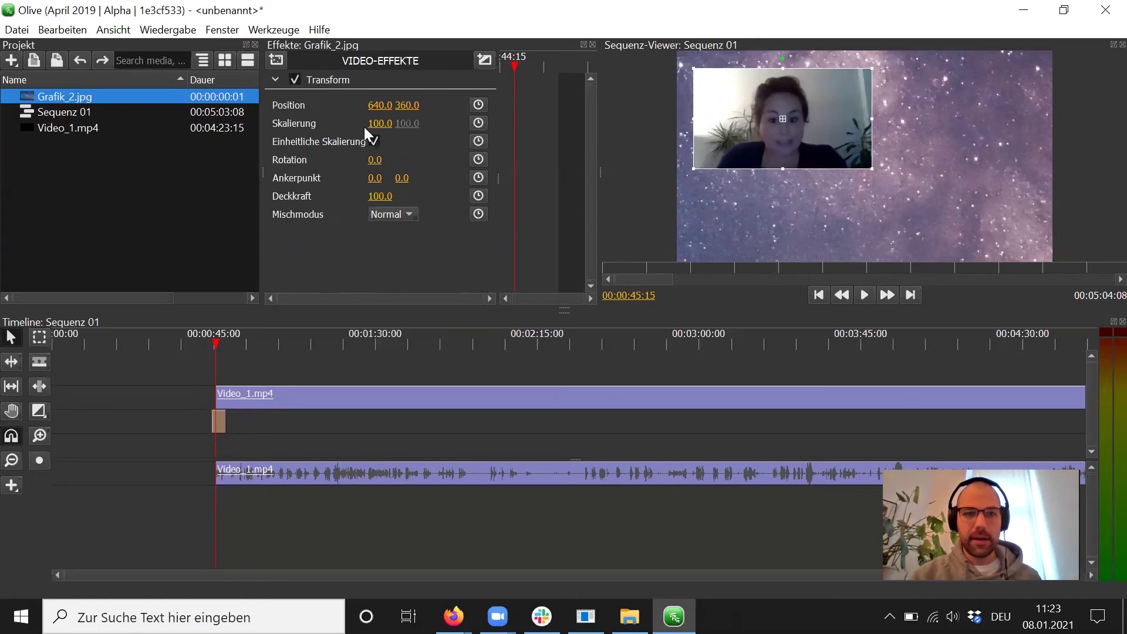
pyautogui.moveTo(375, 124); pyautogui.dragTo(346, 124)
pyautogui.moveTo(375, 124); pyautogui.dragTo(374, 124)
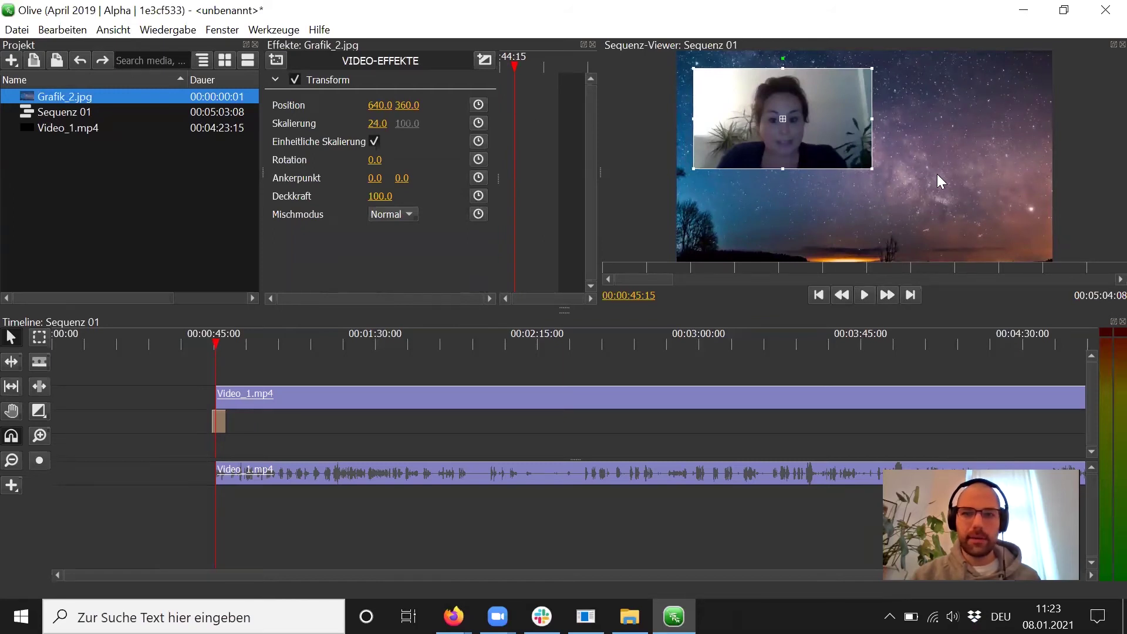
pyautogui.moveTo(843, 110); pyautogui.dragTo(915, 119)
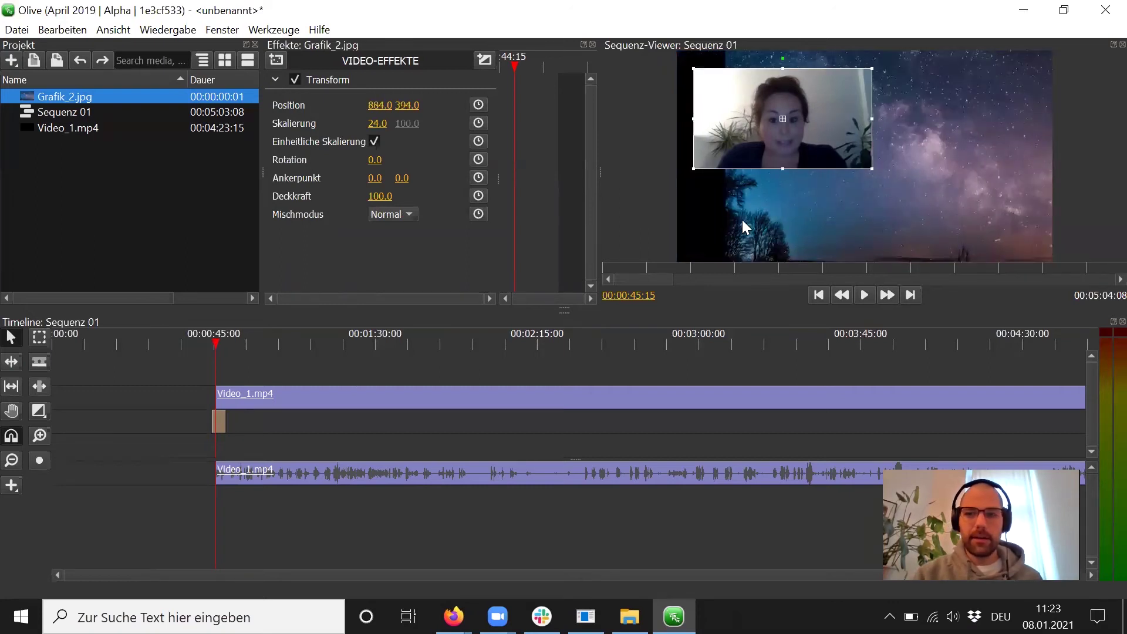
pyautogui.hotkey('ctrl', 'z')
pyautogui.moveTo(376, 117)
pyautogui.mouseDown()
pyautogui.moveTo(385, 118)
pyautogui.moveTo(376, 118)
pyautogui.mouseUp()
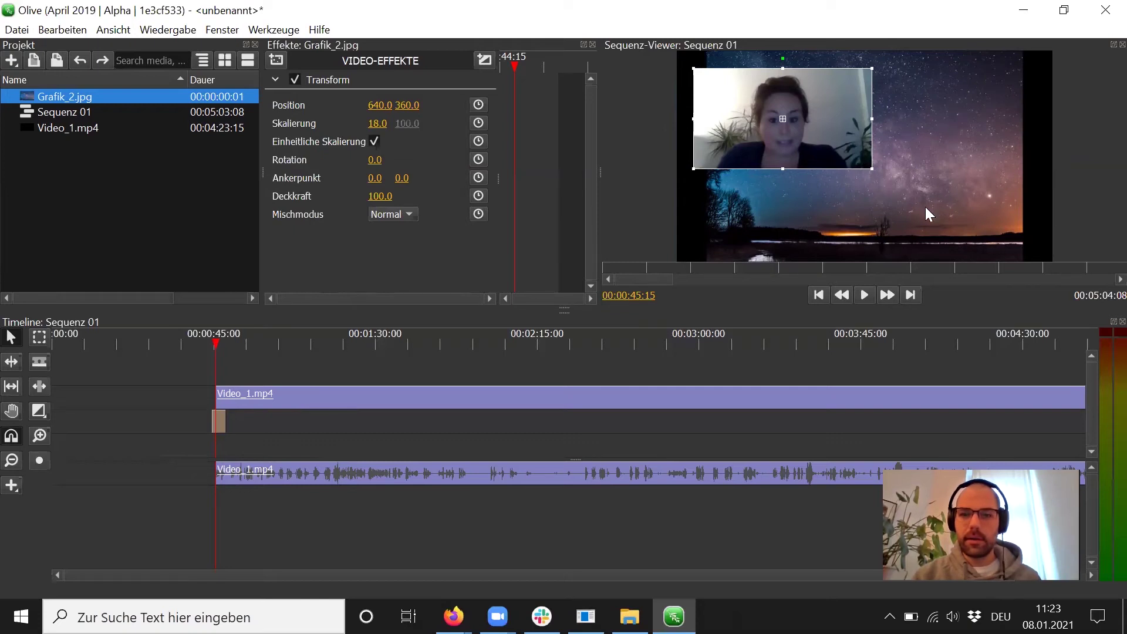
pyautogui.moveTo(378, 124); pyautogui.dragTo(411, 123)
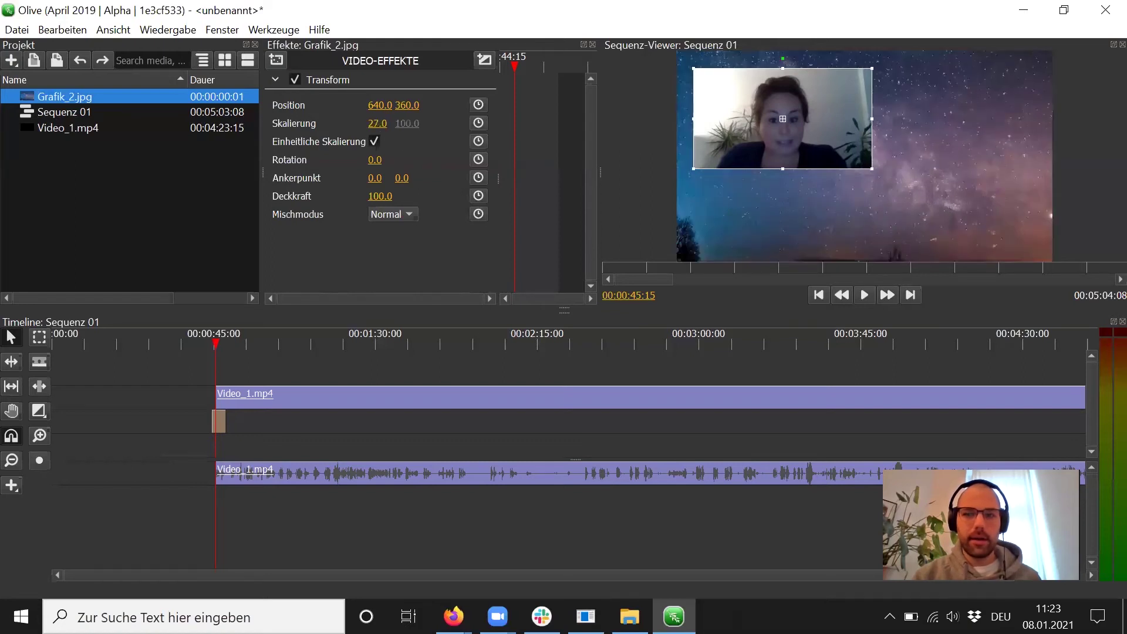
pyautogui.moveTo(379, 123)
pyautogui.mouseDown()
pyautogui.moveTo(358, 124)
pyautogui.moveTo(386, 123)
pyautogui.moveTo(372, 123)
pyautogui.mouseUp()
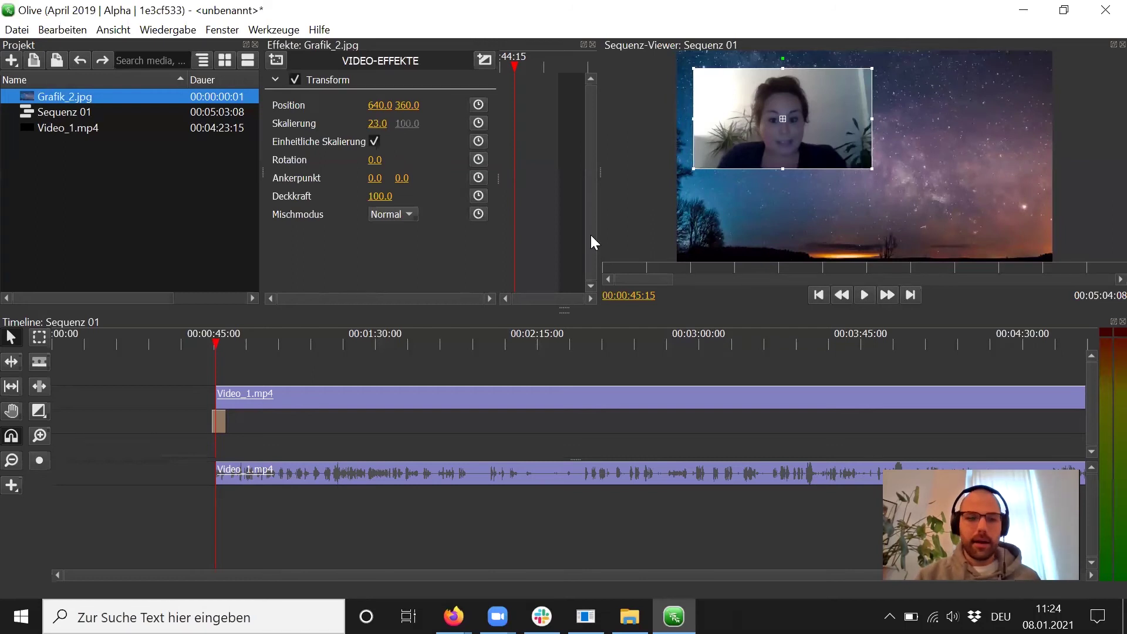
# - Move the Video_1.mp4 picture to the upper right of the frame at 940, 216 and reduce its scale to 42.2
pyautogui.click(324, 395)
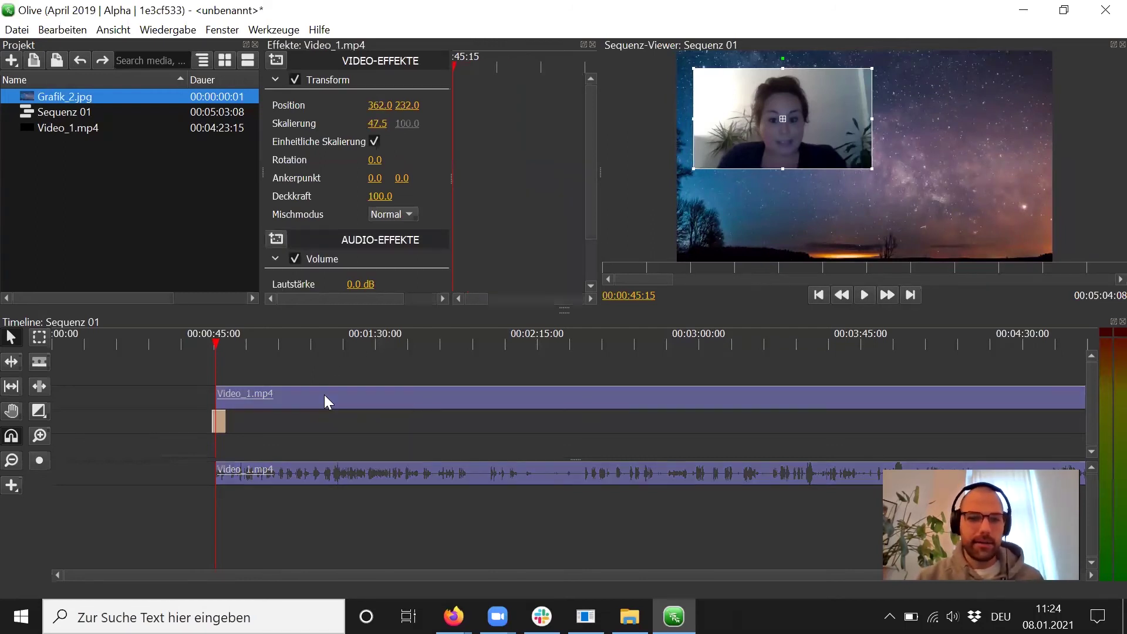
pyautogui.moveTo(846, 109); pyautogui.dragTo(1005, 111)
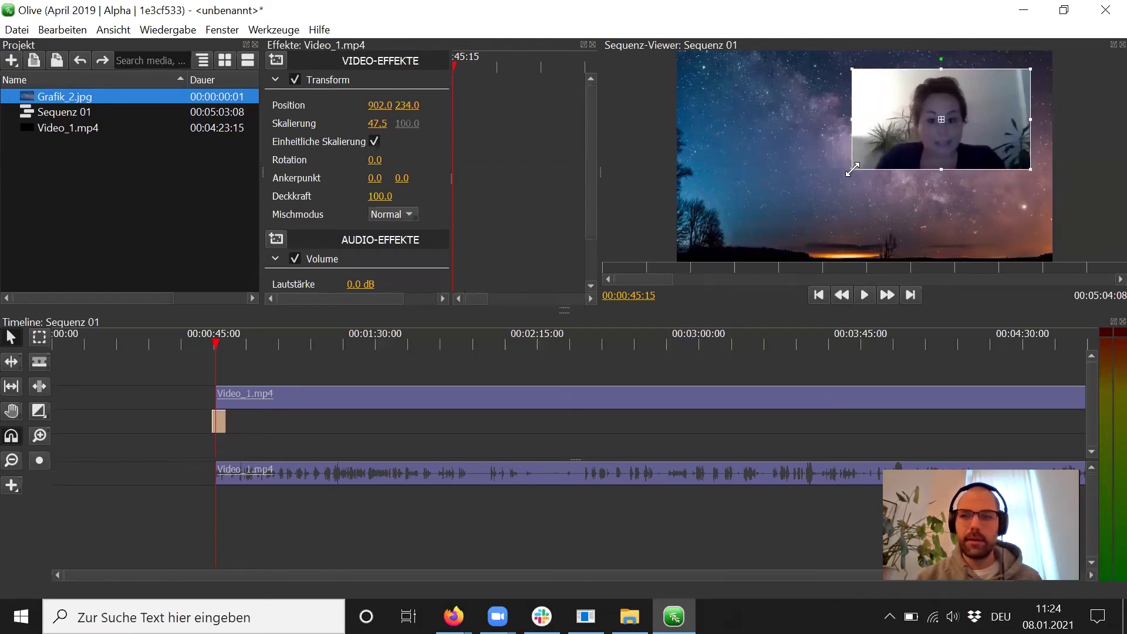
pyautogui.moveTo(852, 169); pyautogui.dragTo(862, 163)
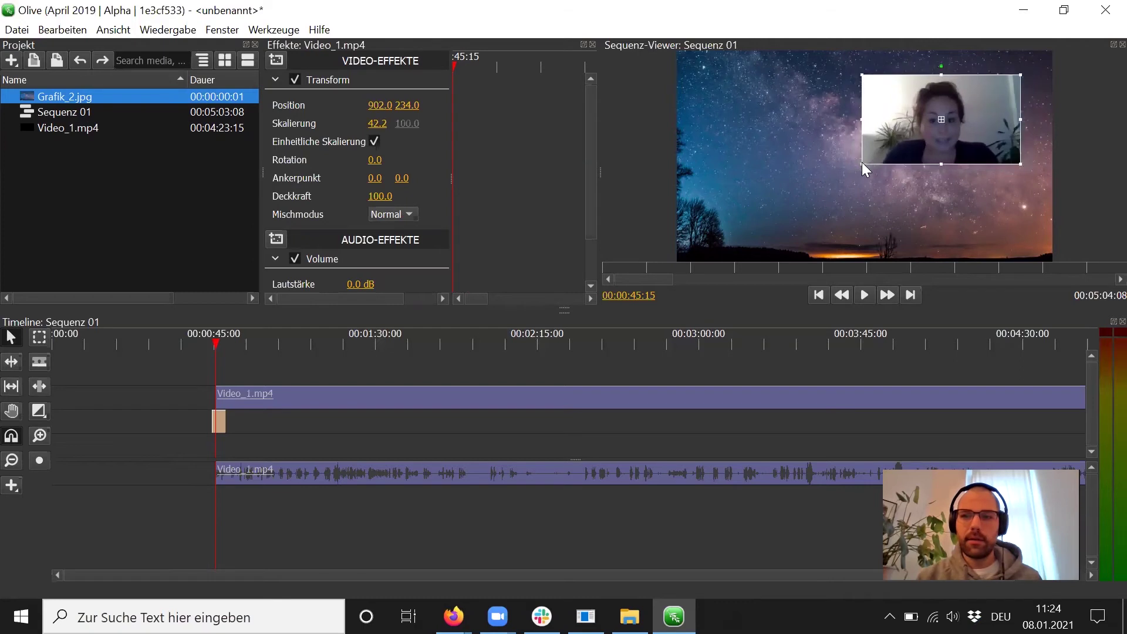
pyautogui.moveTo(989, 90); pyautogui.dragTo(999, 85)
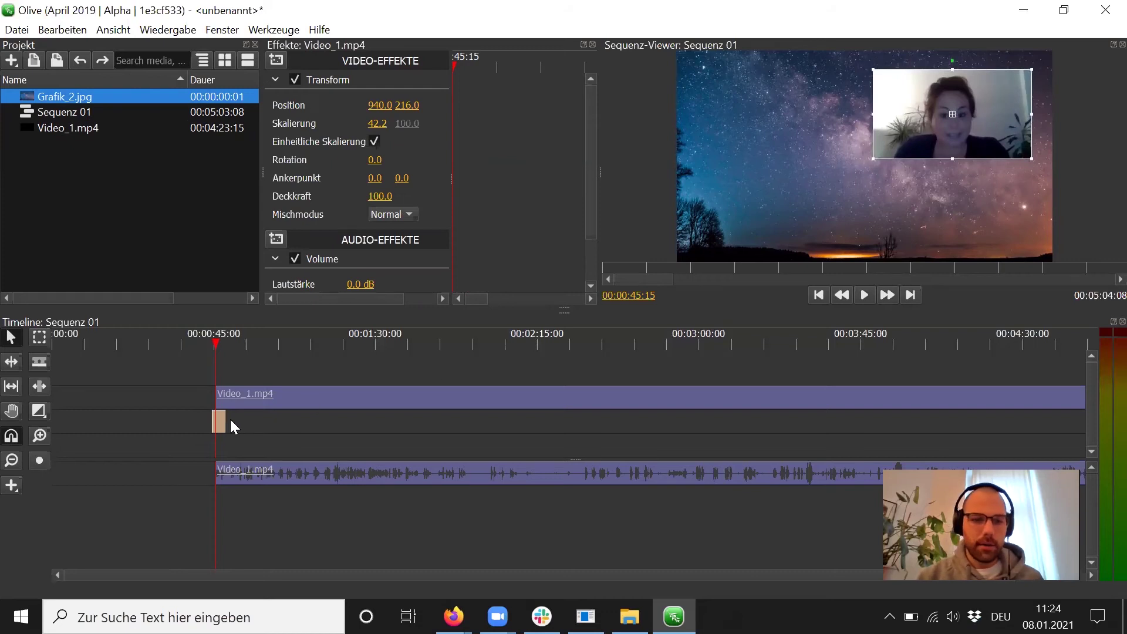
# - Extend the end of Grafik_2.jpg on the timeline past the 00:03:45:00 mark and check the composition at 00:01:18:22
pyautogui.moveTo(223, 418); pyautogui.dragTo(946, 420)
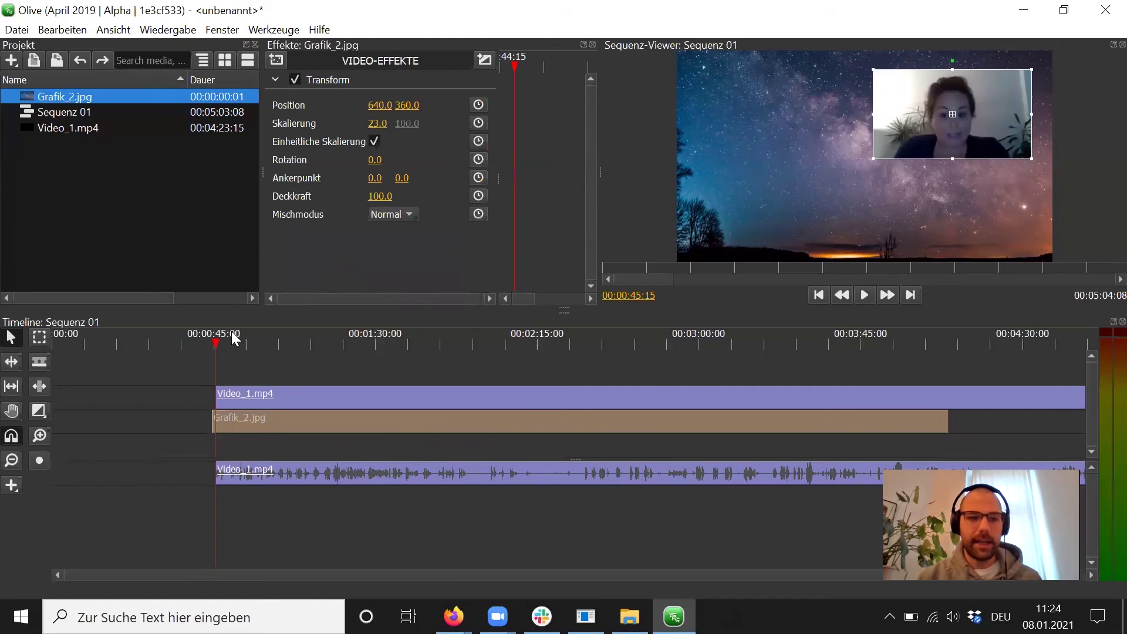
pyautogui.moveTo(213, 344); pyautogui.dragTo(336, 342)
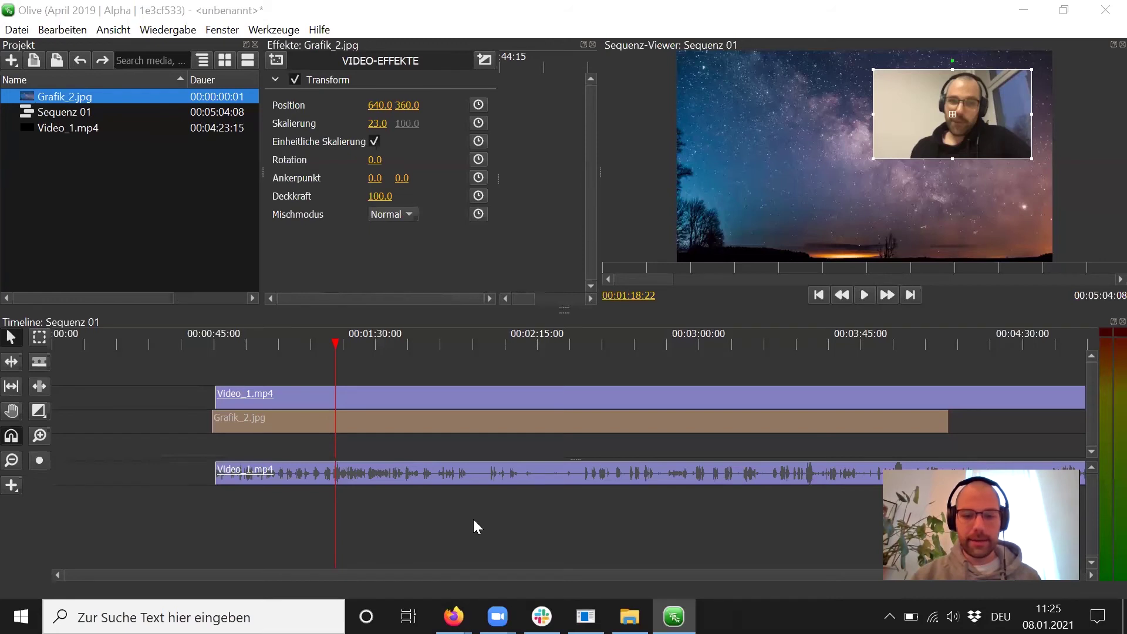
# - Import the audio file Musik_2.wav into the project
pyautogui.hotkey('alt', 'Tab')
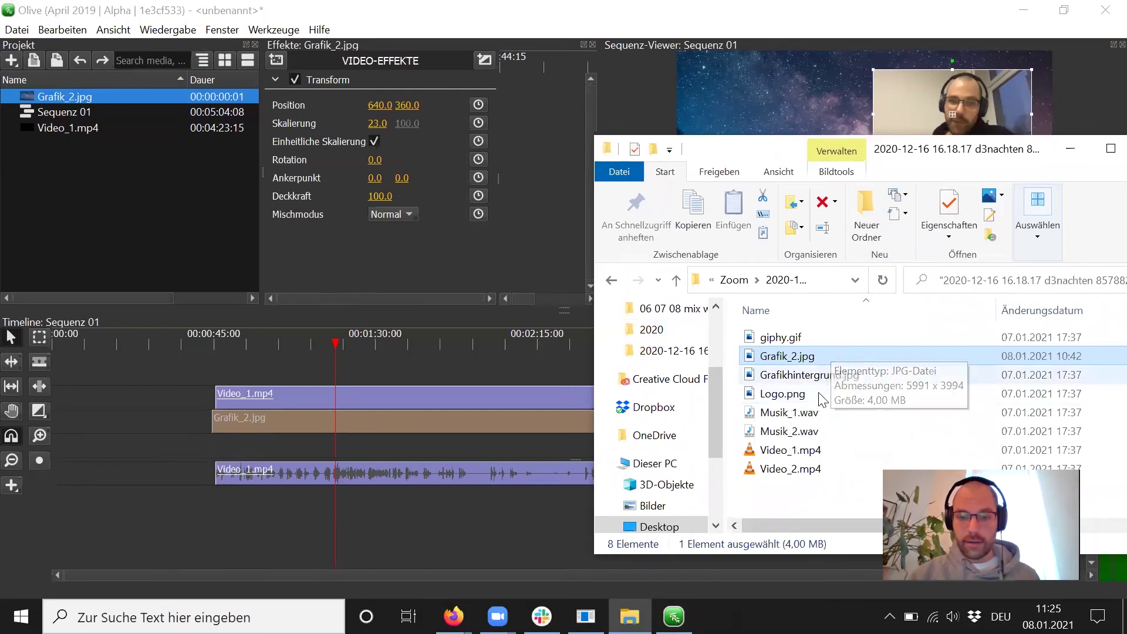
pyautogui.click(103, 211)
pyautogui.rightClick(103, 210)
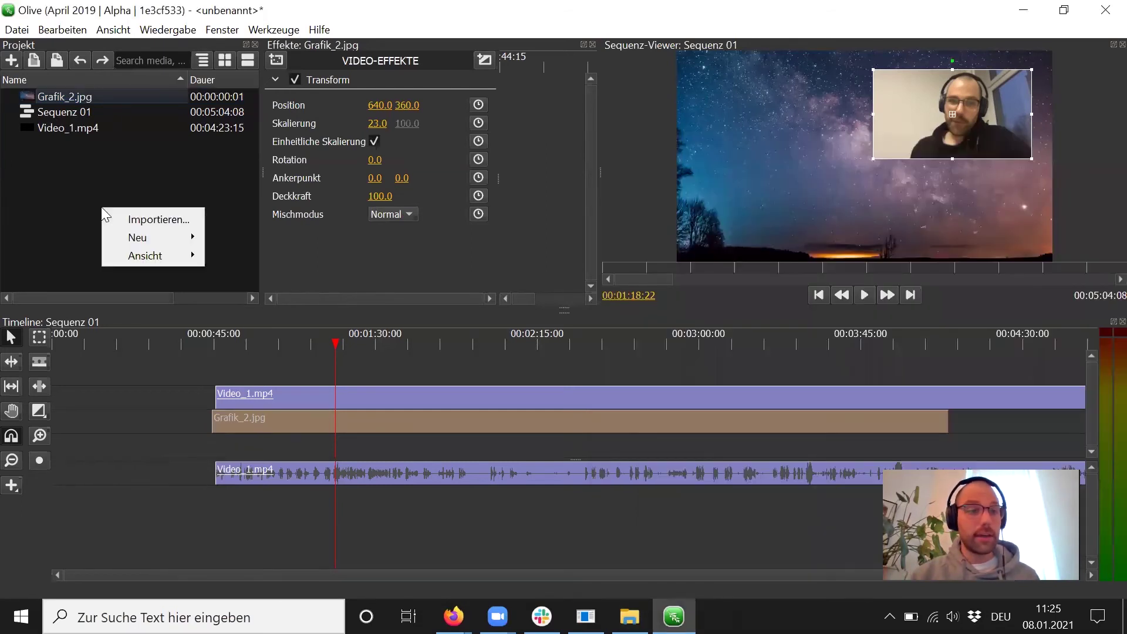
pyautogui.click(143, 220)
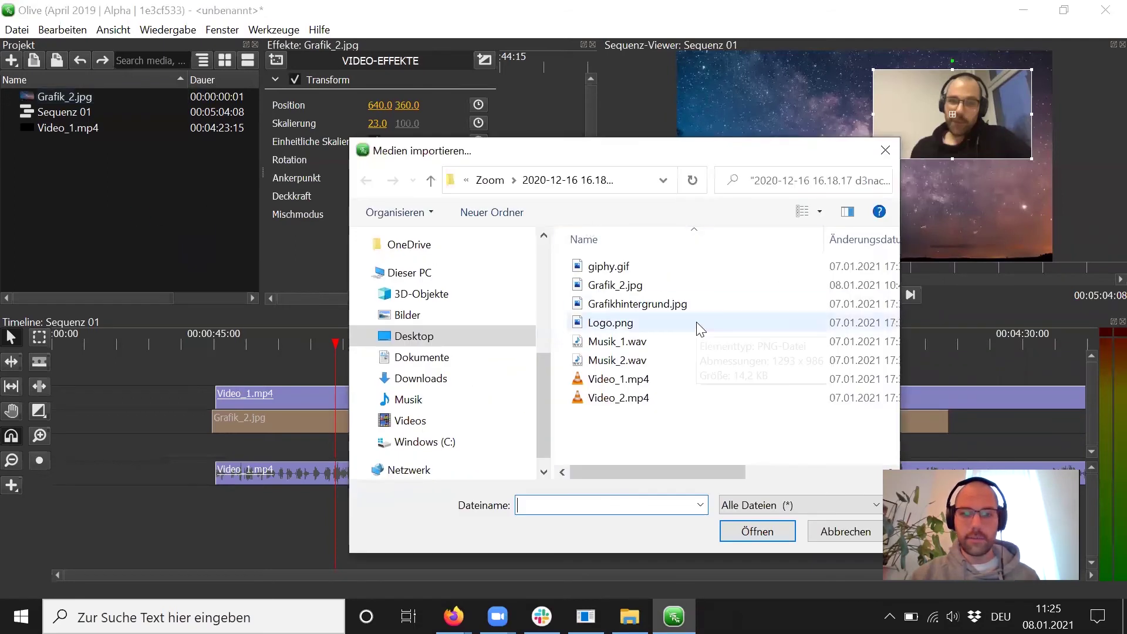
pyautogui.doubleClick(624, 354)
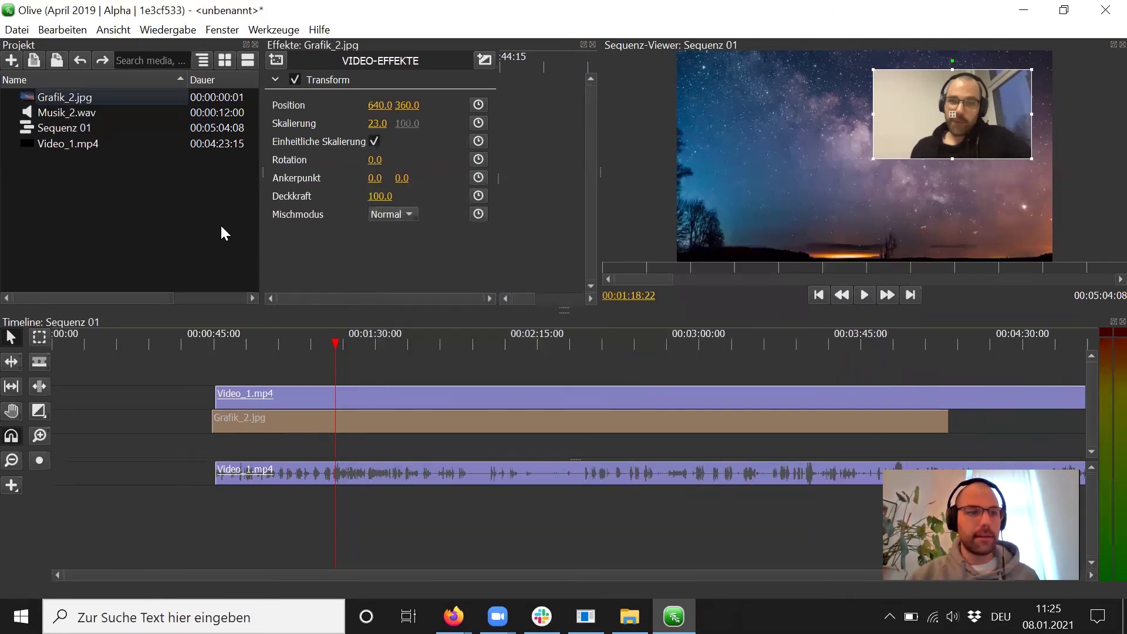
# - Place Musik_2.wav at the start of the sequence's audio track and play the sequence from the beginning
pyautogui.click(75, 114)
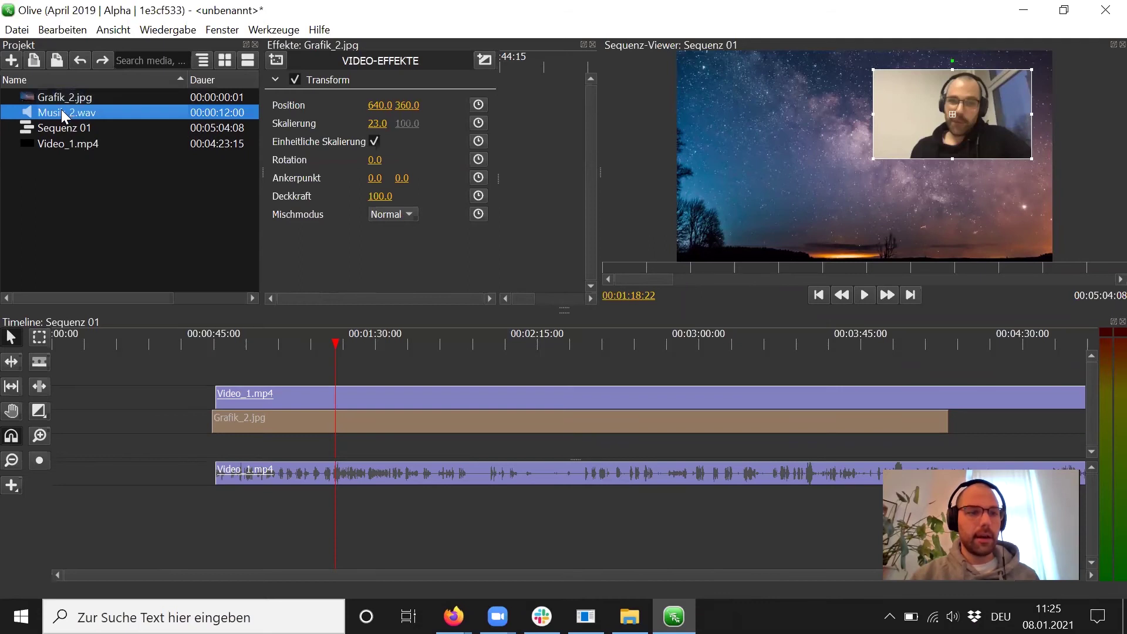
pyautogui.moveTo(112, 392); pyautogui.dragTo(64, 476)
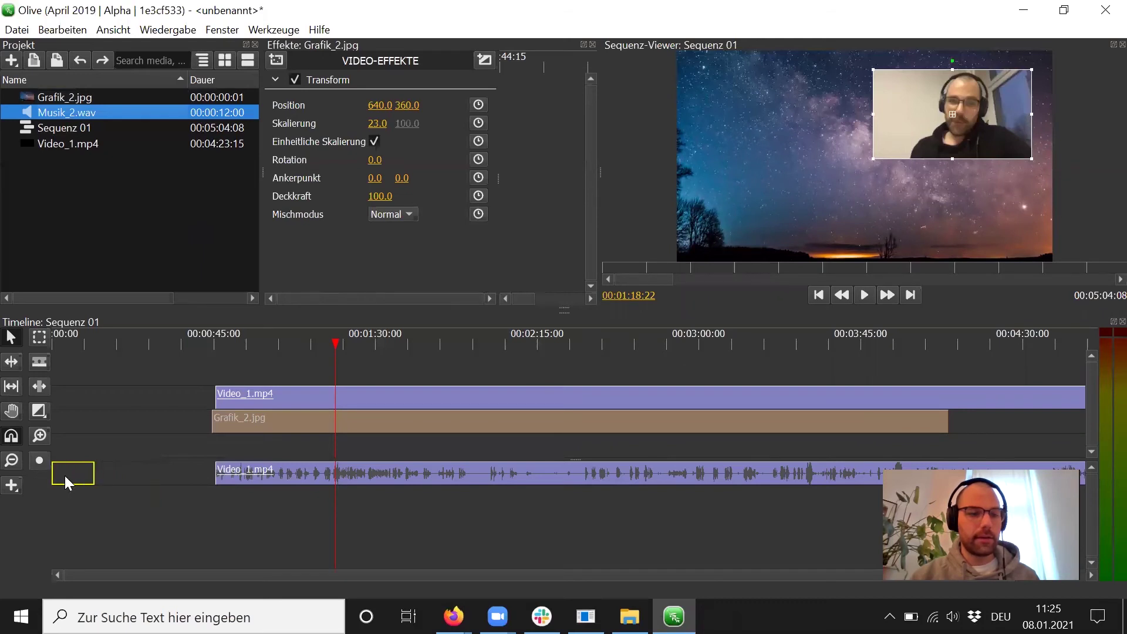
pyautogui.click(334, 342)
pyautogui.press('Home')
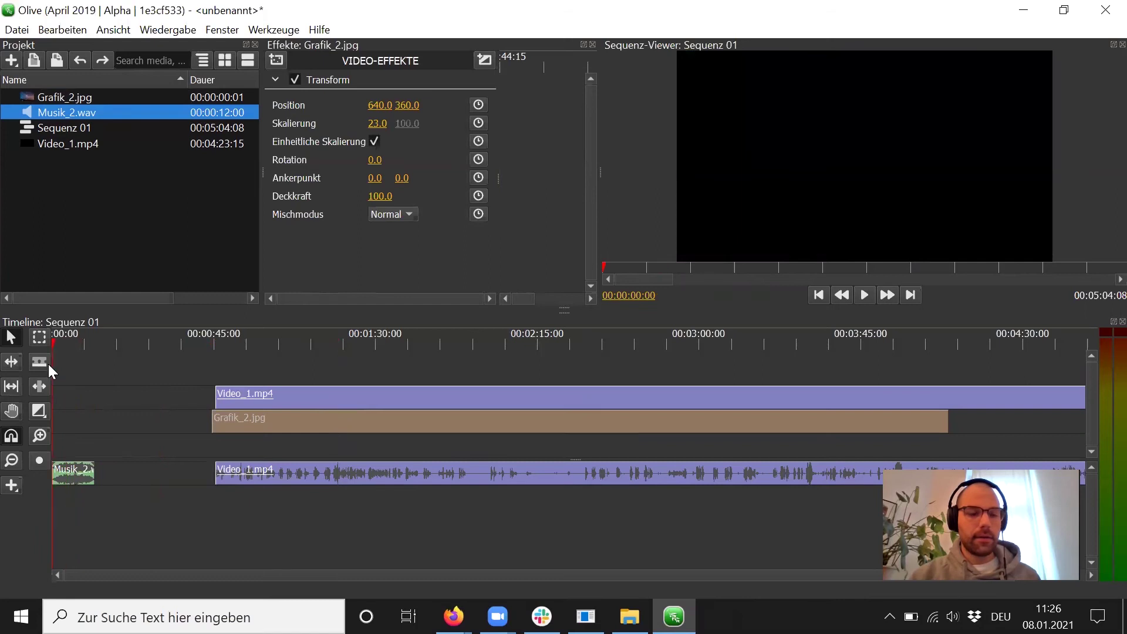
pyautogui.press('space')
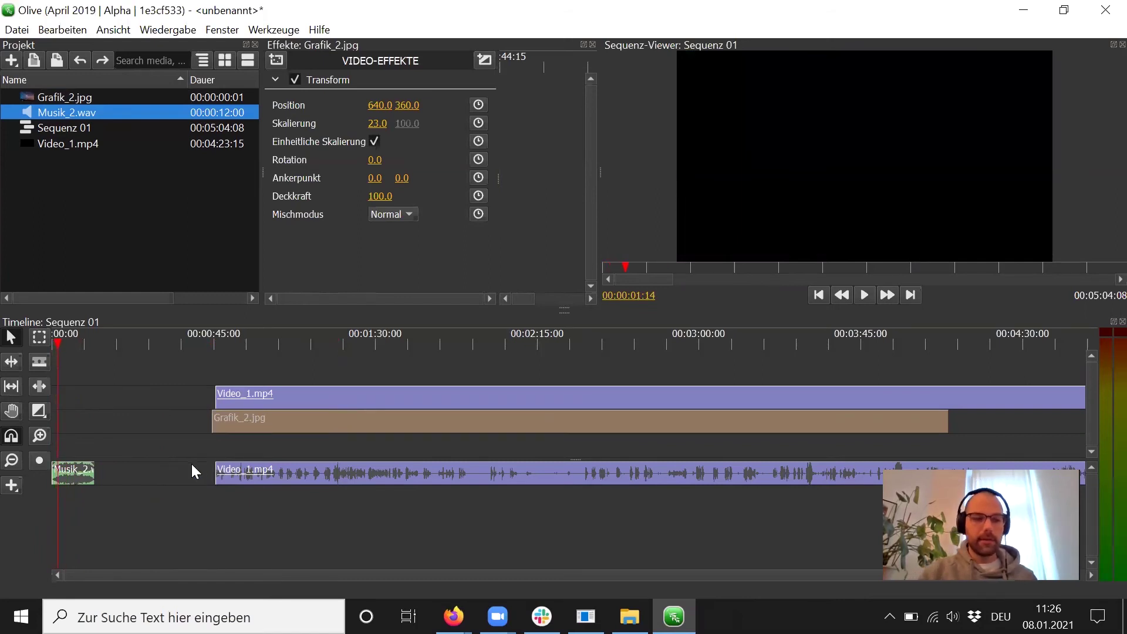
# - Extend the start of Grafik_2.jpg back to the beginning of the sequence and play the opening seconds with the music
pyautogui.moveTo(237, 476)
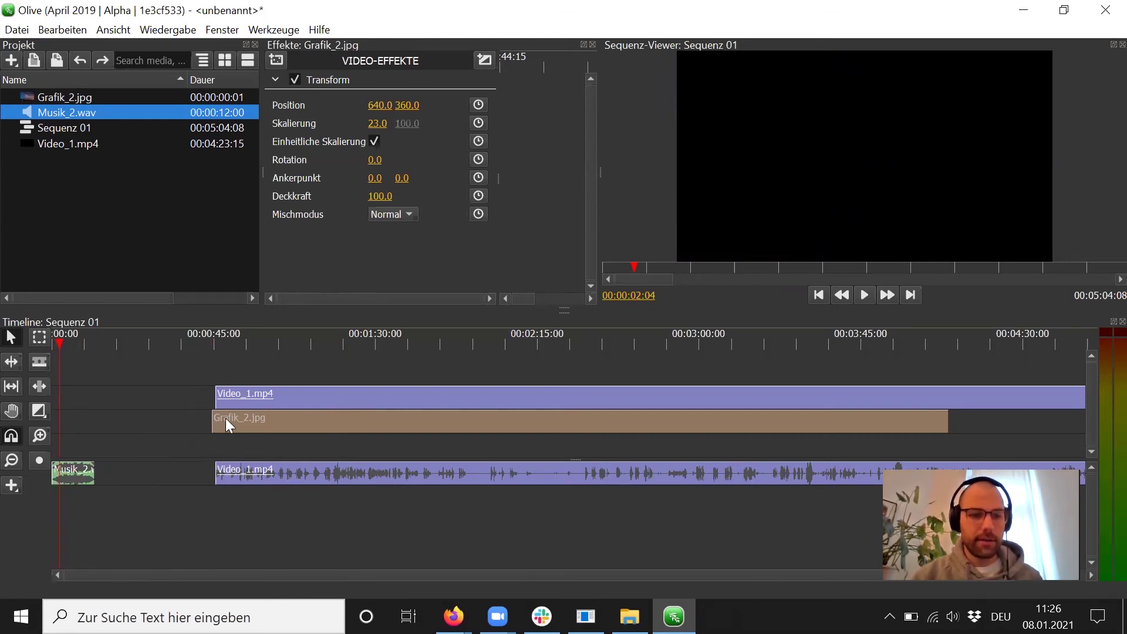
pyautogui.moveTo(213, 417); pyautogui.dragTo(53, 418)
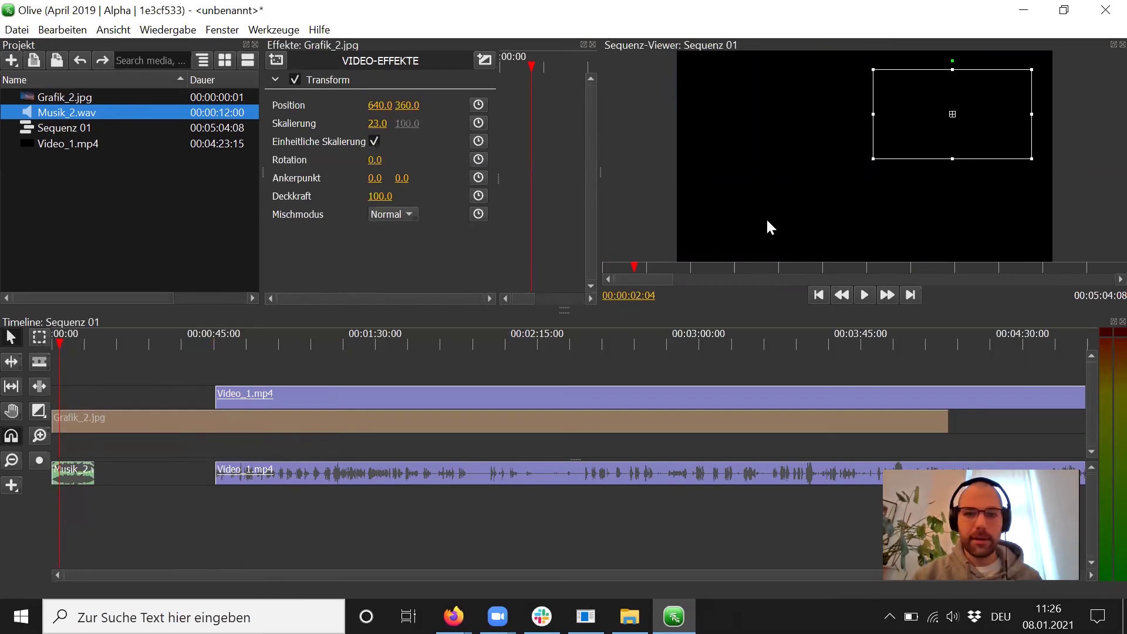
pyautogui.moveTo(75, 344); pyautogui.dragTo(39, 338)
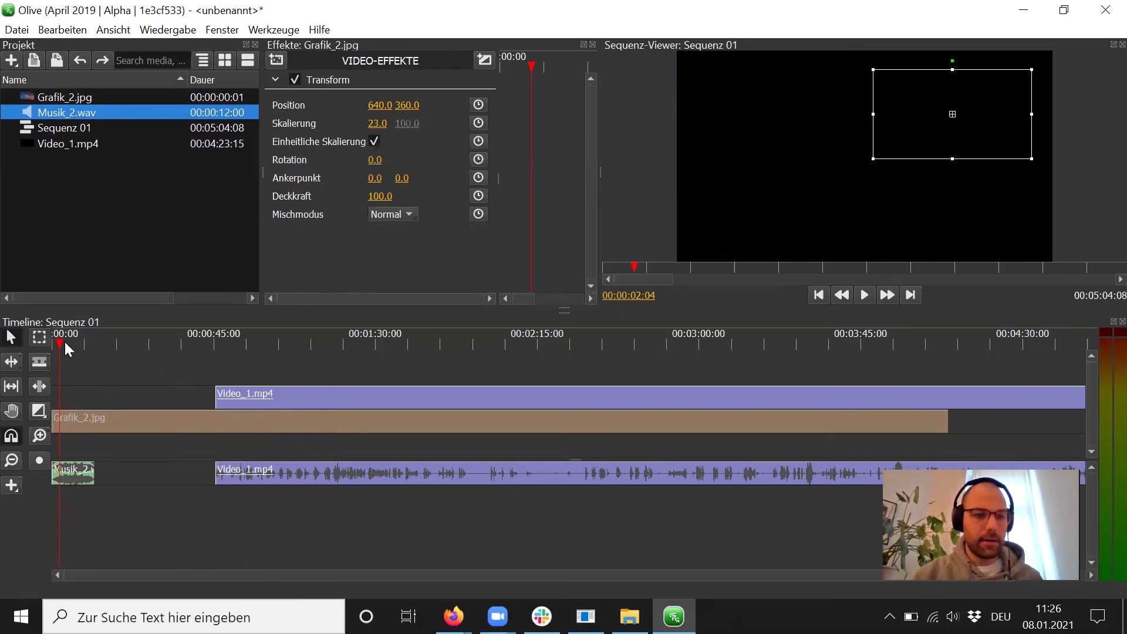
pyautogui.press('space')
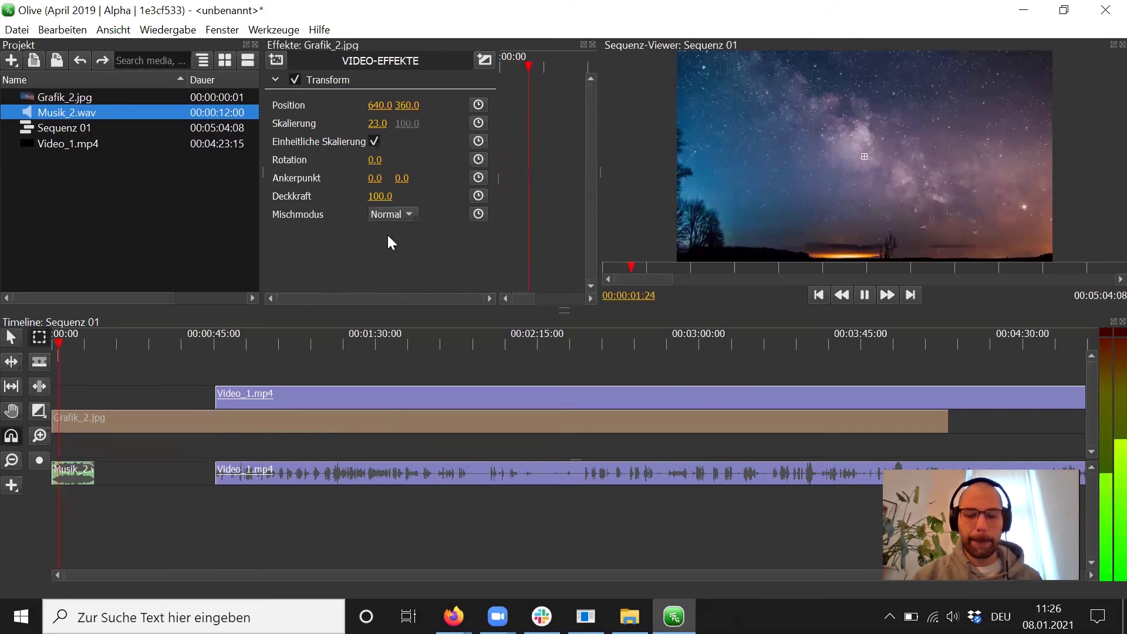
pyautogui.press('space')
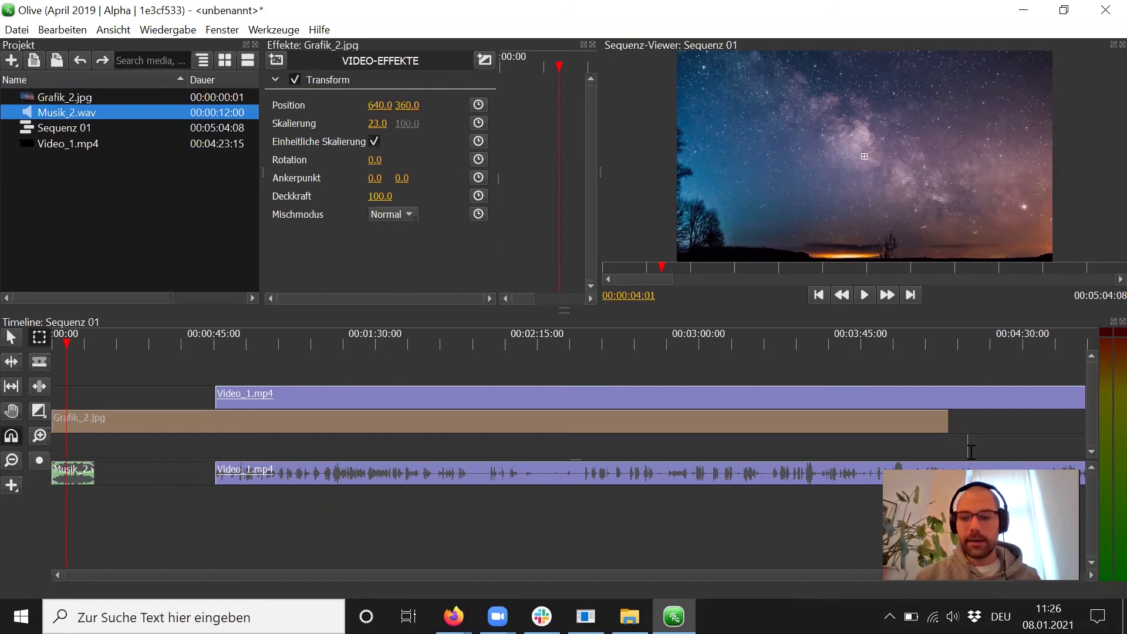
# - Add an Exponential Fade of about 3.5 seconds at the start of Musik_2.wav and play back the fade-in
pyautogui.moveTo(1014, 575); pyautogui.dragTo(185, 573)
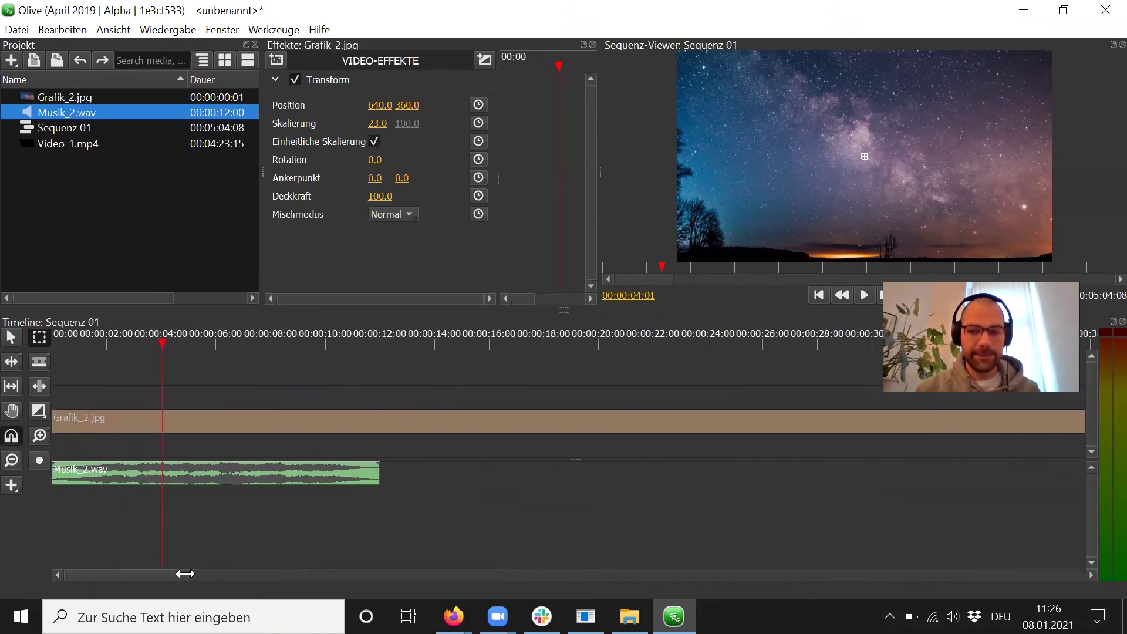
pyautogui.click(44, 411)
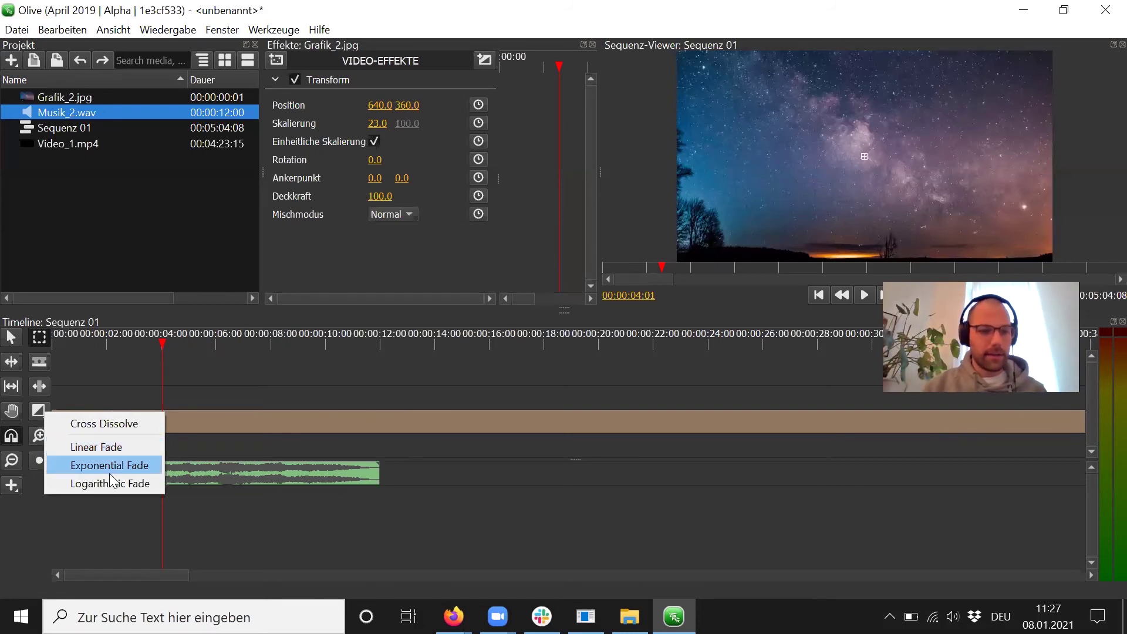
pyautogui.click(125, 464)
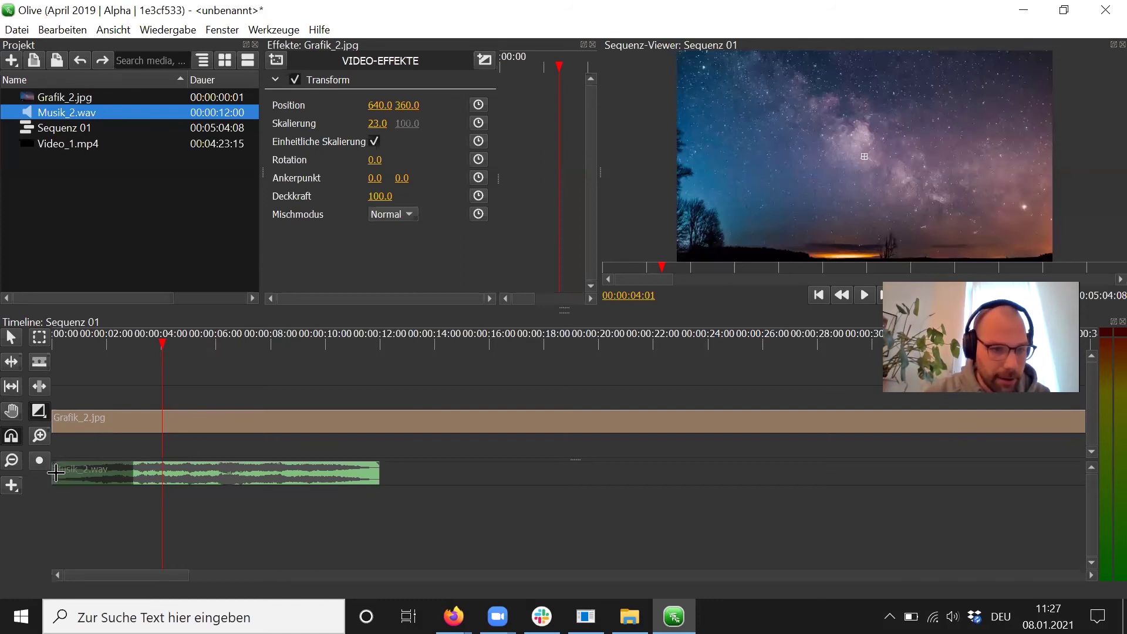
pyautogui.moveTo(59, 474); pyautogui.dragTo(147, 477)
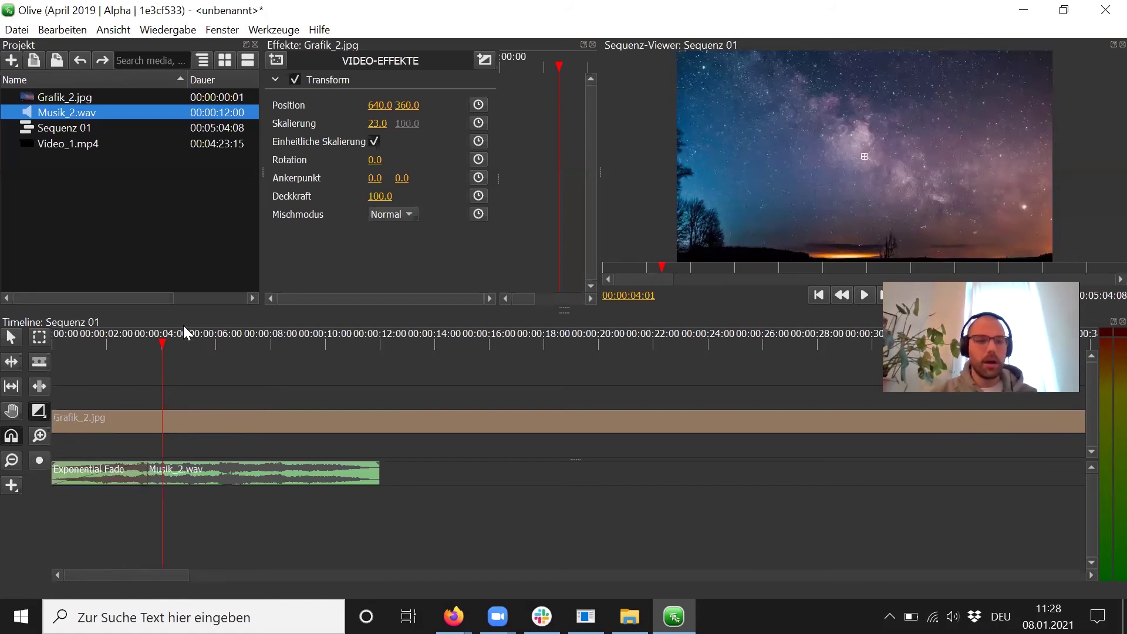
pyautogui.moveTo(162, 343); pyautogui.dragTo(47, 360)
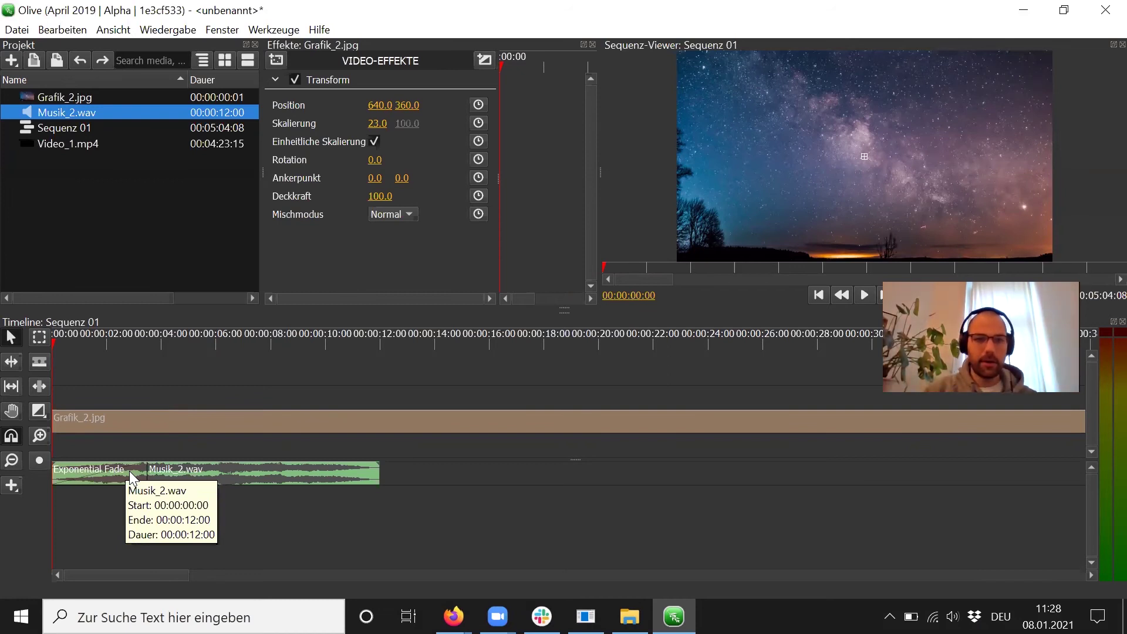
pyautogui.press('space')
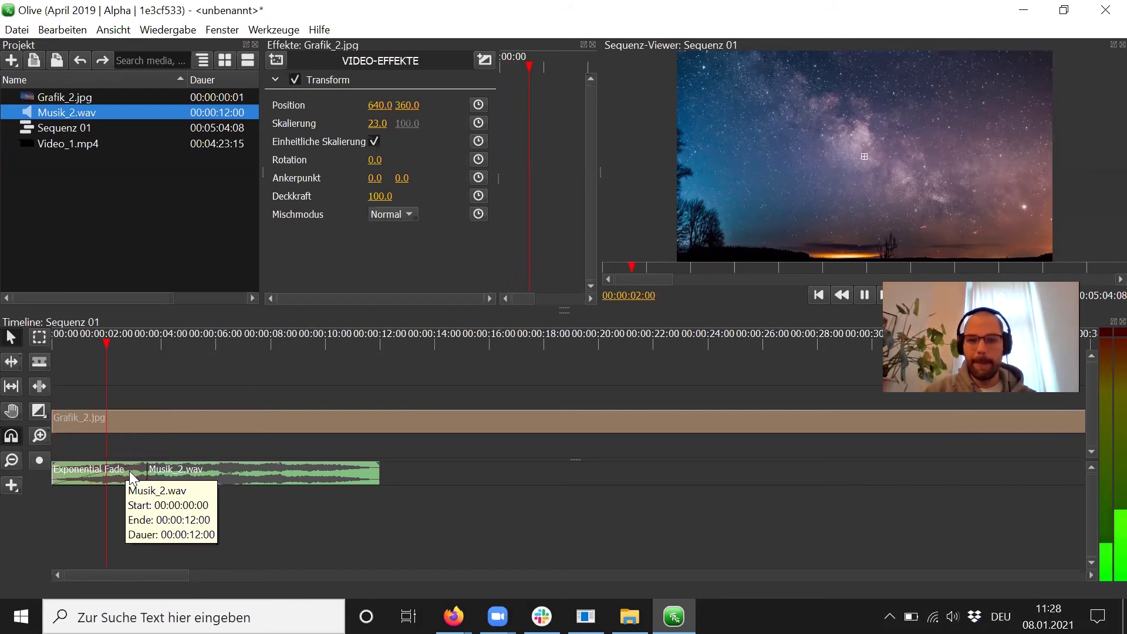
pyautogui.press('space')
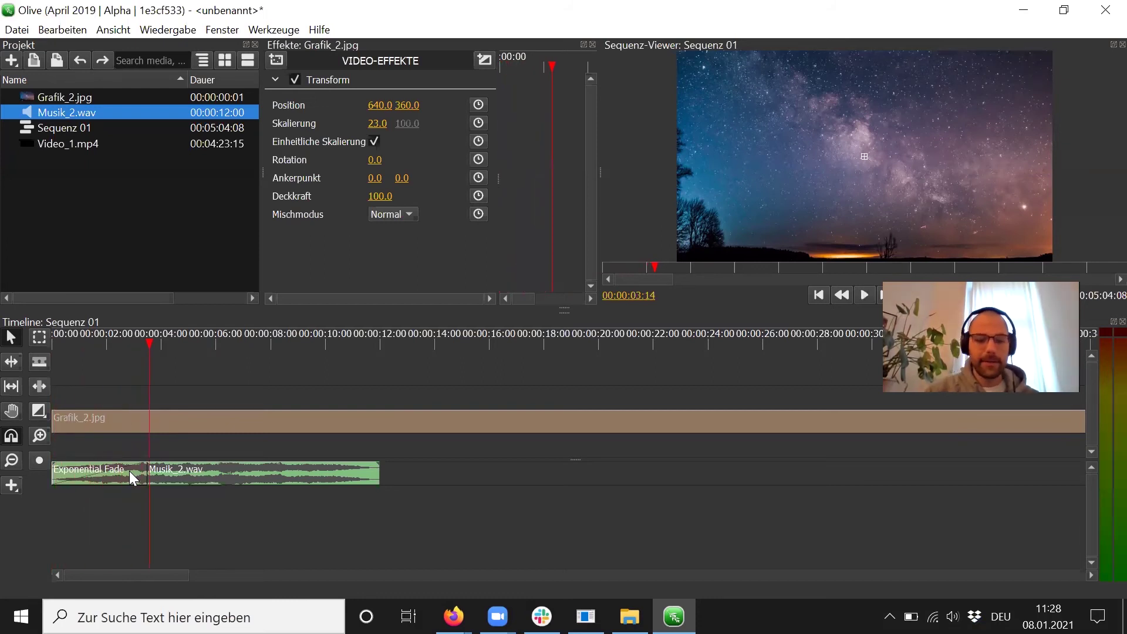
# - Delete the fade at the start of Musik_2.wav and play the music from the beginning without it for comparison
pyautogui.press('Delete')
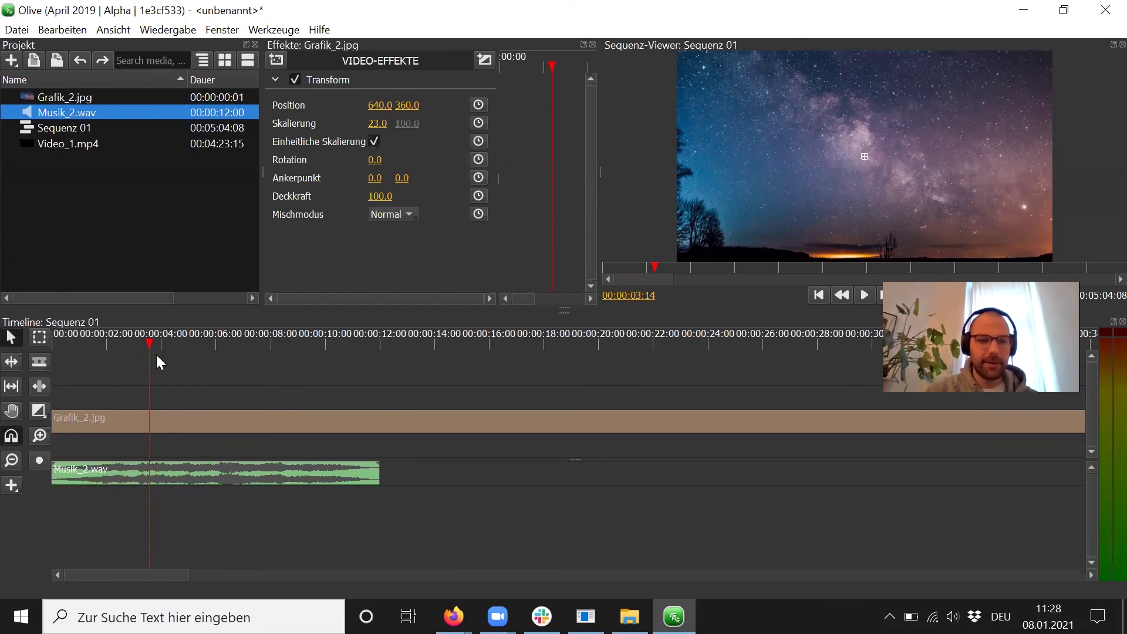
pyautogui.moveTo(149, 342); pyautogui.dragTo(136, 342)
pyautogui.press('Home')
pyautogui.press('space')
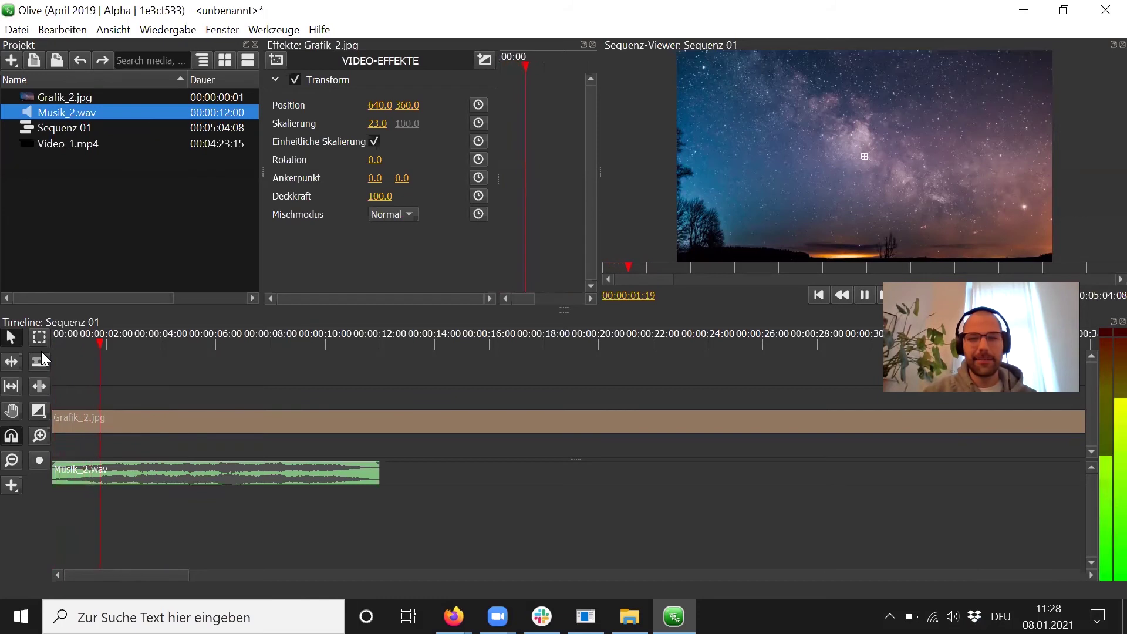
pyautogui.press('space')
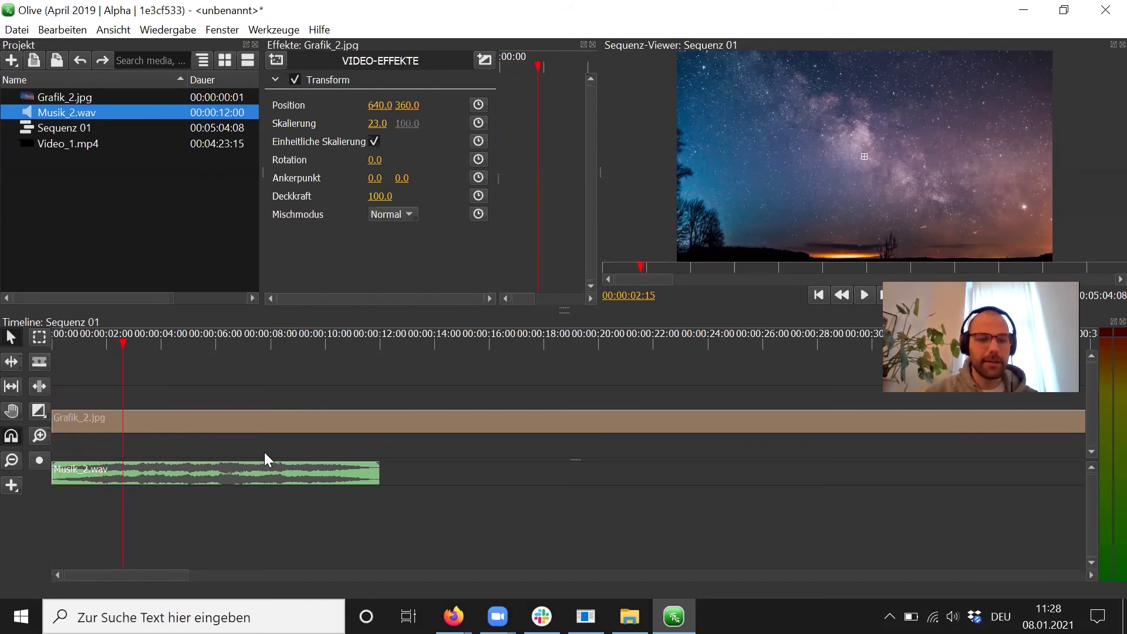
# - Apply an Exponential Fade of about 4.5 seconds to the start of Musik_2.wav
pyautogui.click(35, 411)
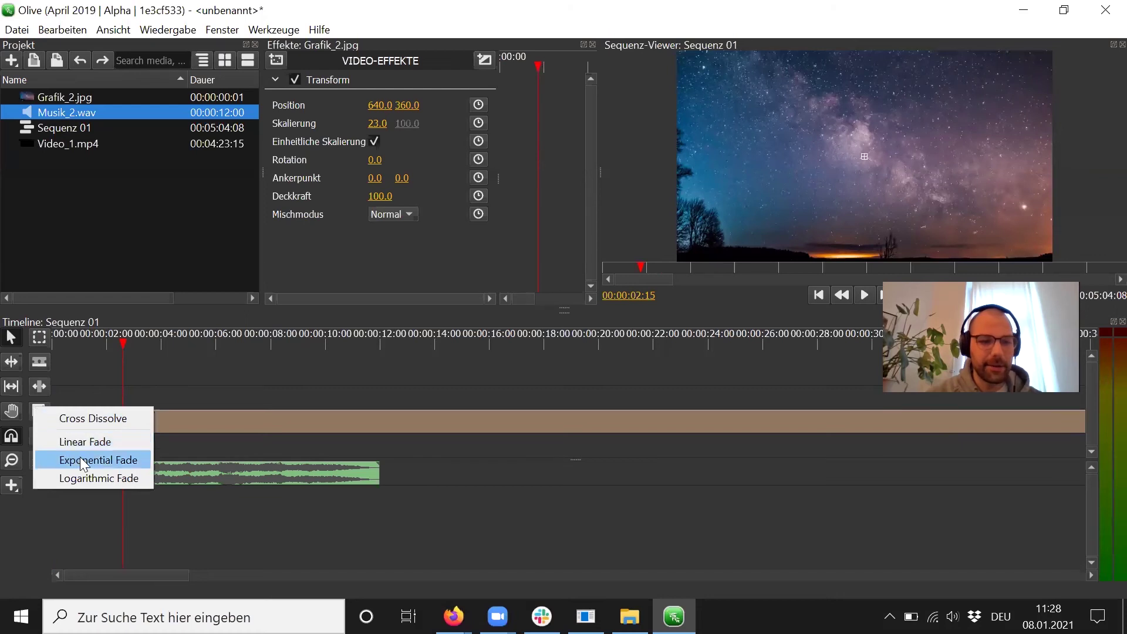
pyautogui.click(80, 460)
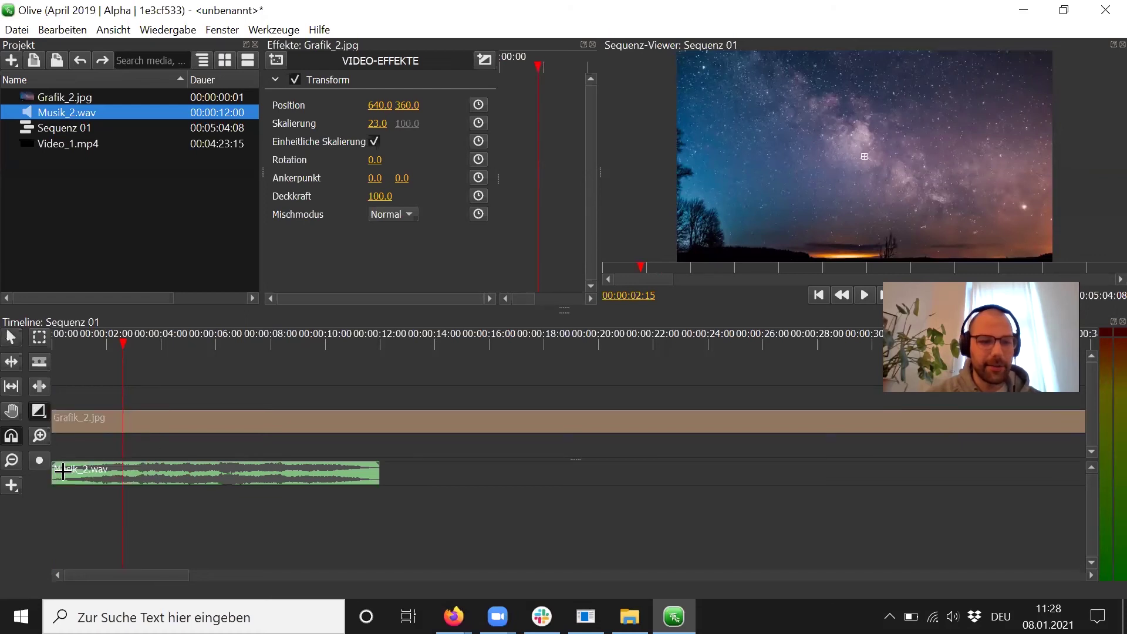
pyautogui.moveTo(125, 474); pyautogui.dragTo(176, 471)
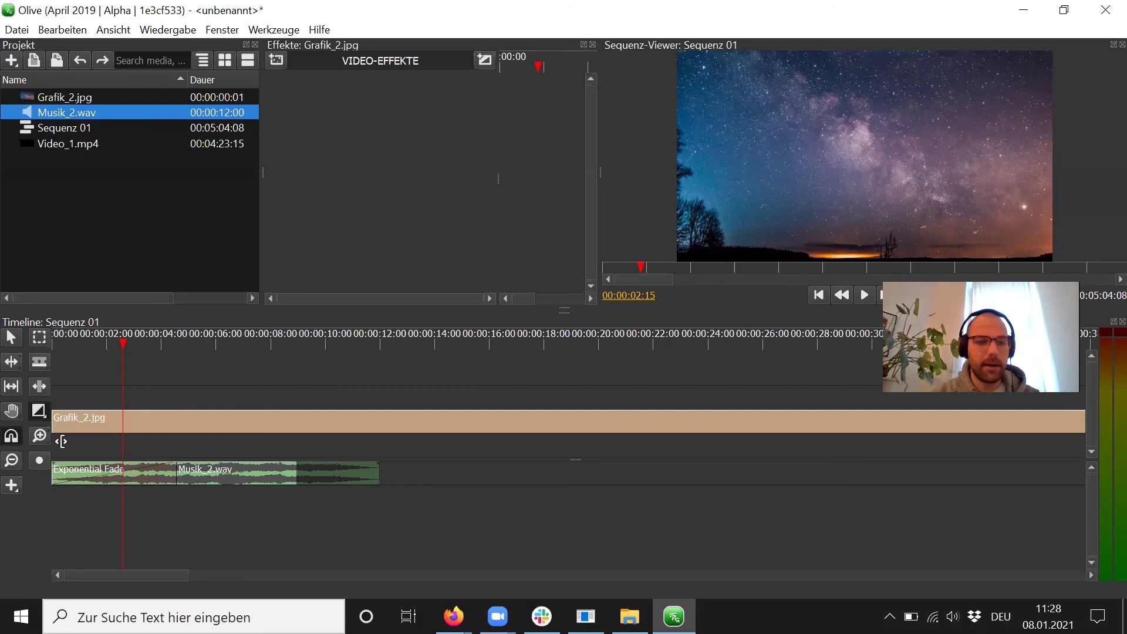
# - Add an Exponential Fade of about 3.4 seconds to the end of Musik_2.wav and return to the selection tool
pyautogui.click(37, 412)
pyautogui.click(76, 468)
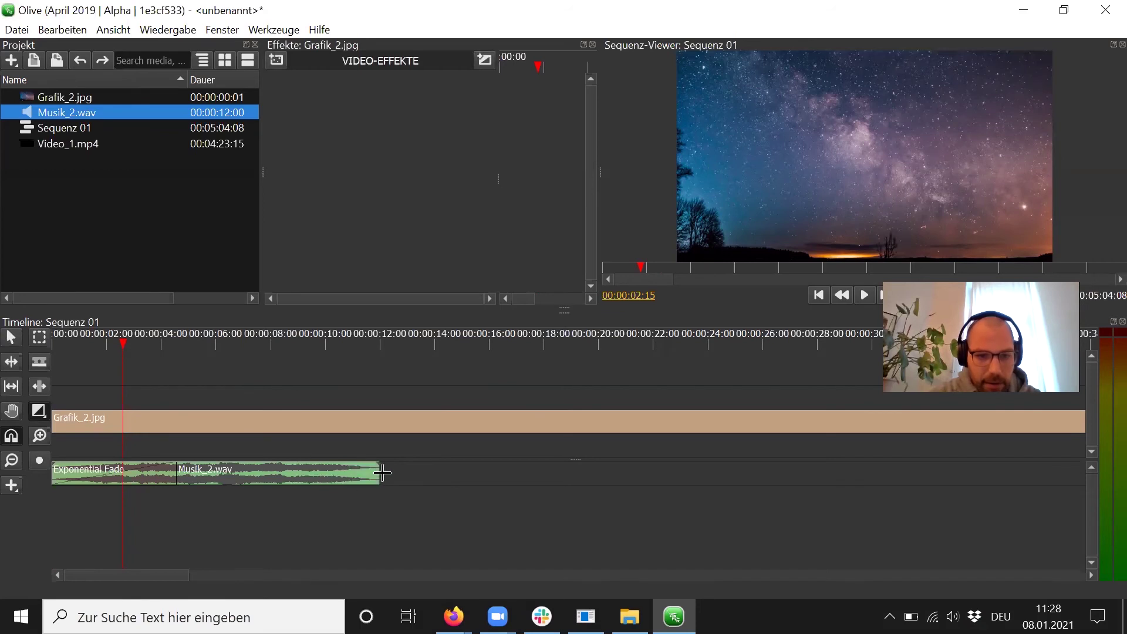
pyautogui.moveTo(380, 473)
pyautogui.mouseDown()
pyautogui.moveTo(391, 479)
pyautogui.moveTo(297, 478)
pyautogui.moveTo(359, 477)
pyautogui.mouseUp()
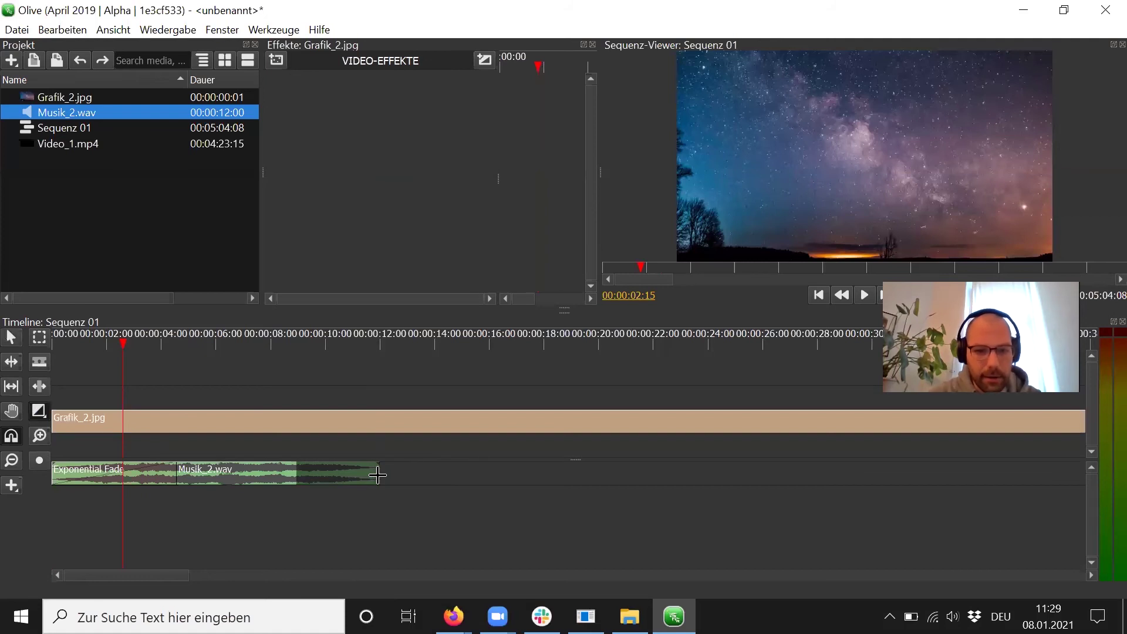
pyautogui.moveTo(378, 475); pyautogui.dragTo(286, 470)
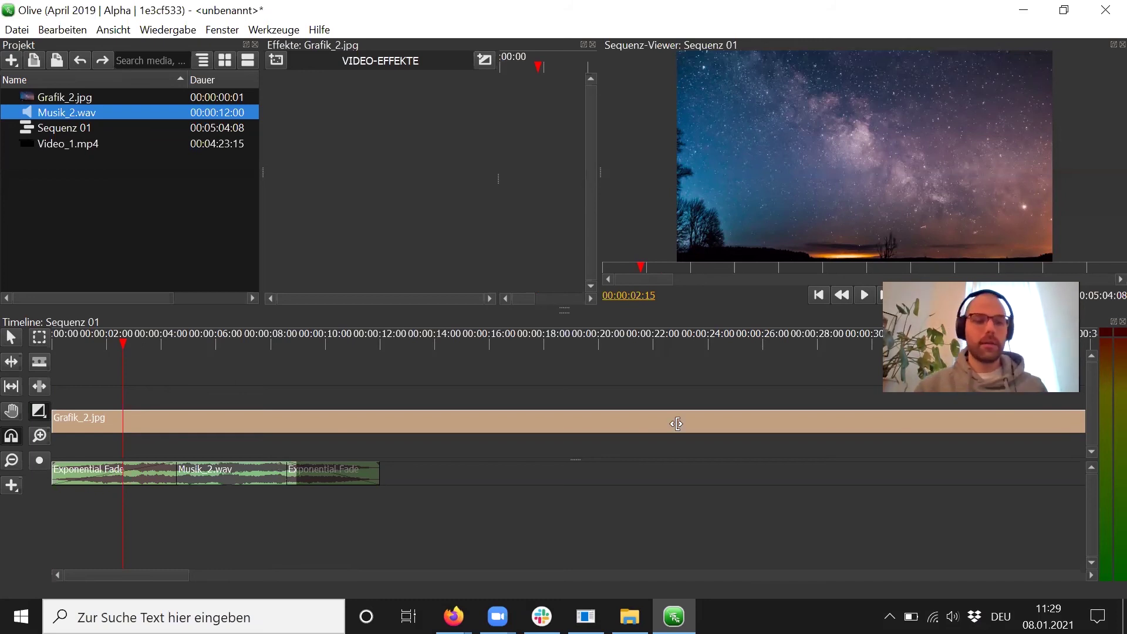
pyautogui.press('v')
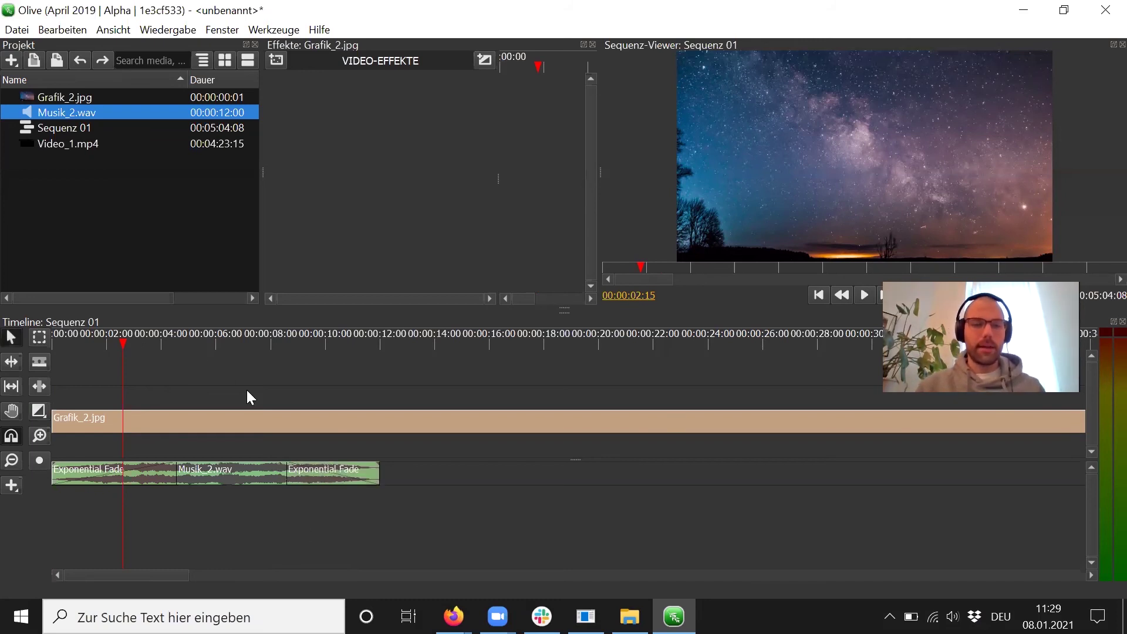
# - Play the sequence from the beginning through the end of Musik_2.wav to check both fades
pyautogui.moveTo(119, 339); pyautogui.dragTo(43, 345)
pyautogui.press('space')
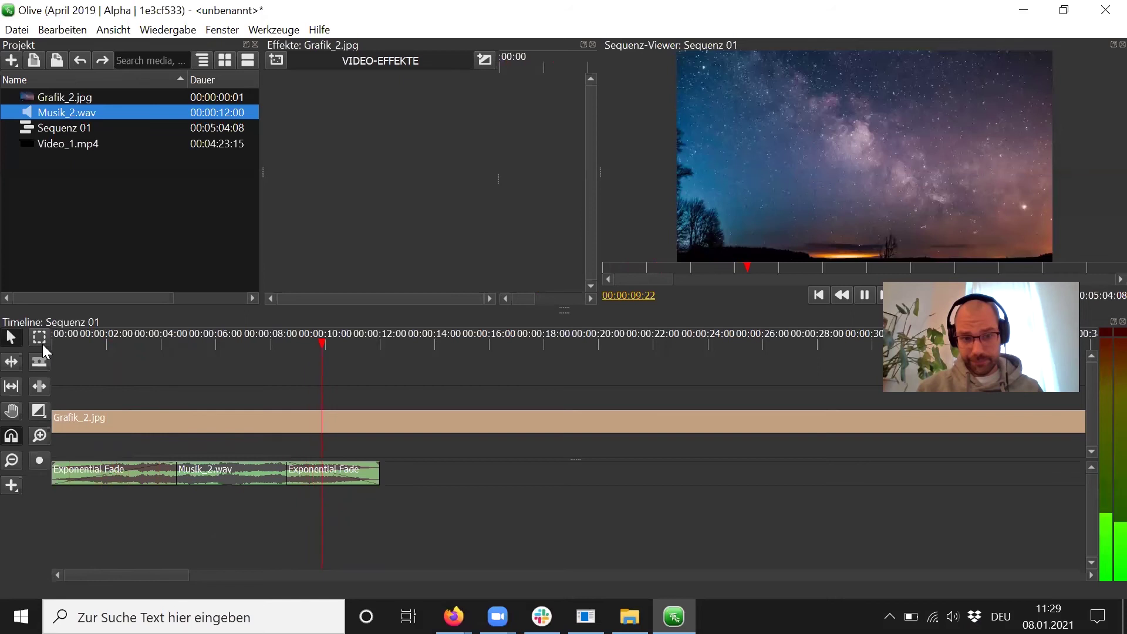
pyautogui.click(385, 376)
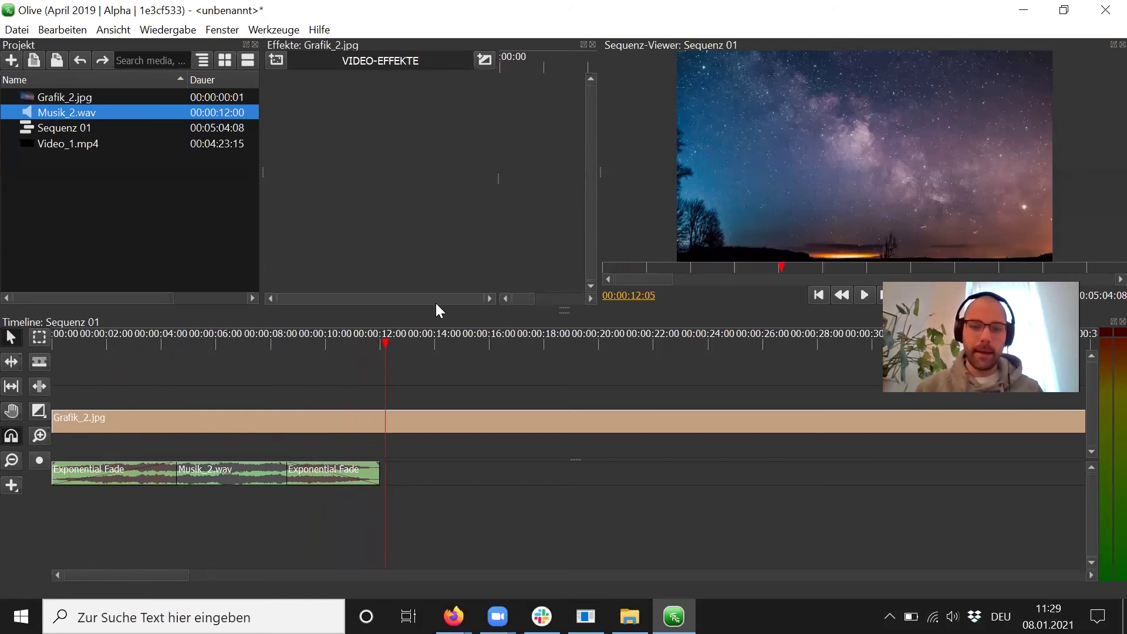
# - Move the playhead to the start of Video_1.mp4 at 00:00:45:15 to check how its picture appears over the background
pyautogui.moveTo(189, 574); pyautogui.dragTo(469, 568)
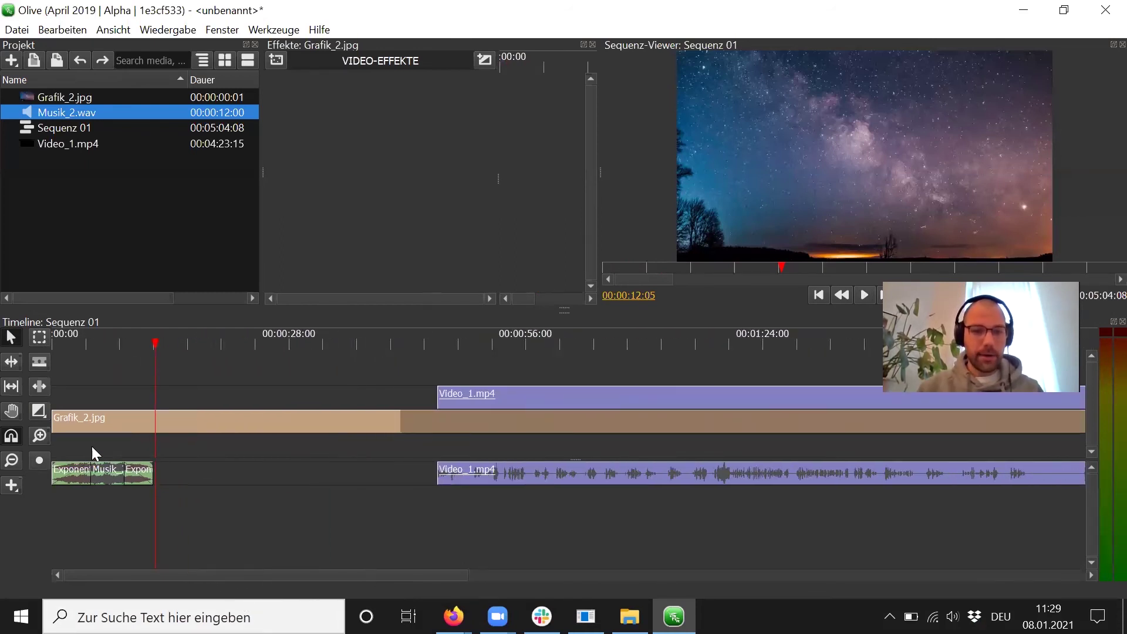
pyautogui.click(351, 345)
pyautogui.moveTo(401, 347); pyautogui.dragTo(437, 351)
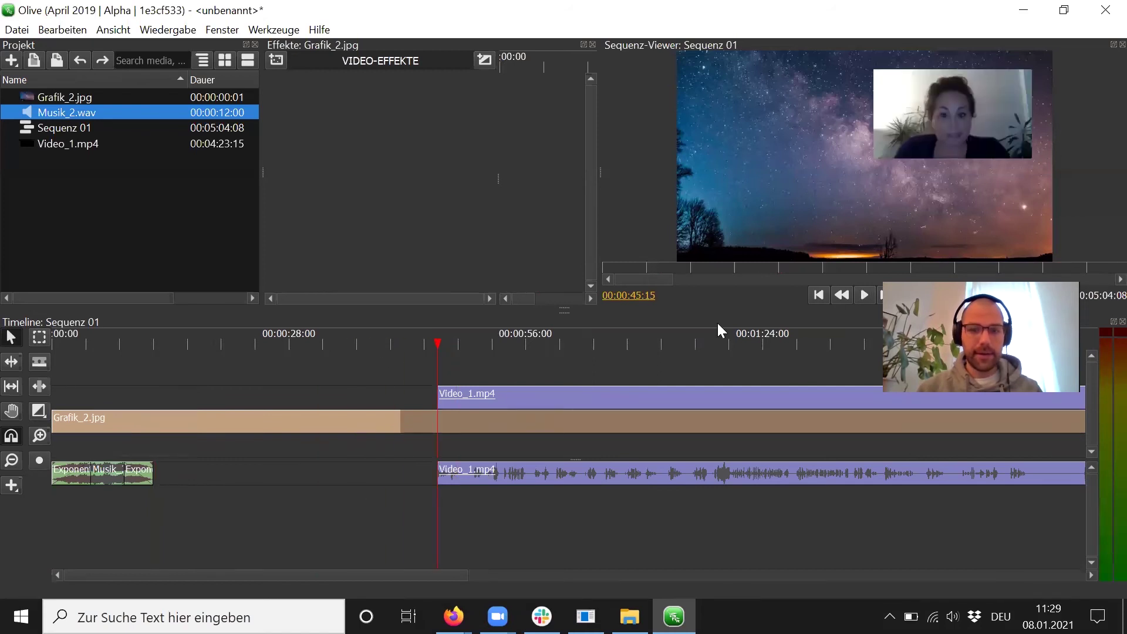
pyautogui.click(37, 410)
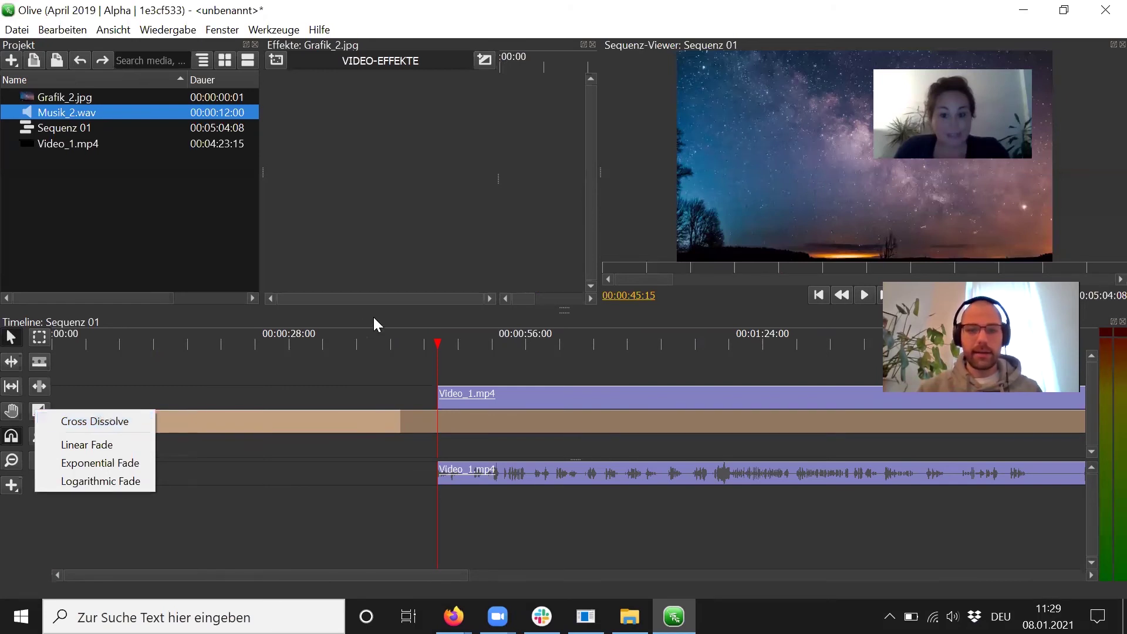
pyautogui.click(428, 341)
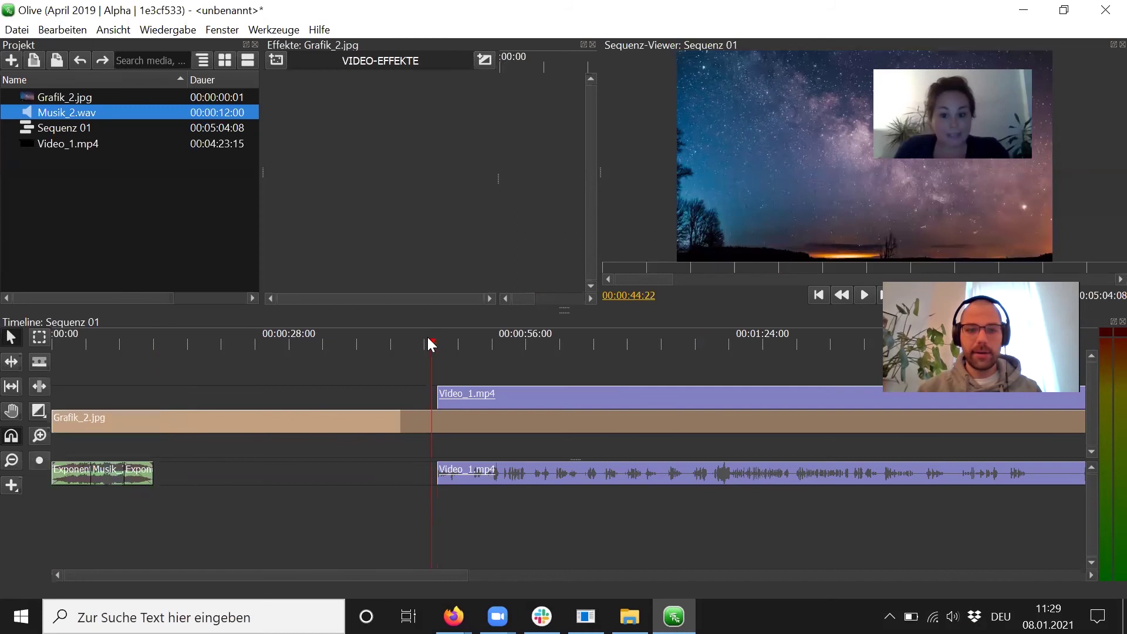
pyautogui.click(432, 342)
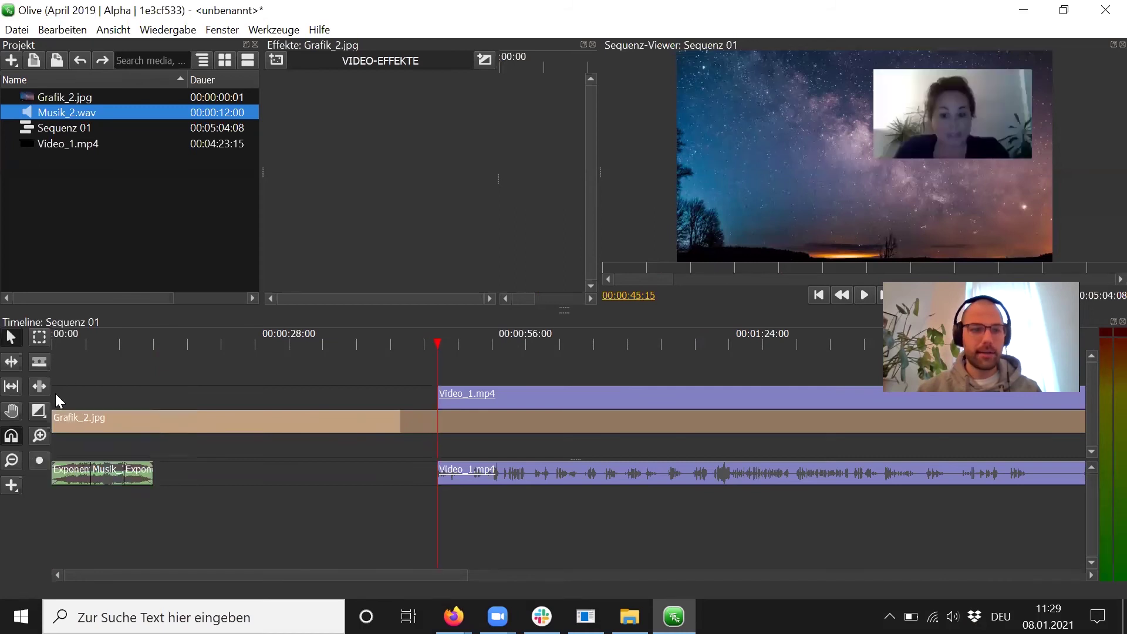
# - Add a Cross Dissolve of about 14 seconds at the start of the Video_1.mp4 picture clip
pyautogui.click(38, 414)
pyautogui.click(64, 427)
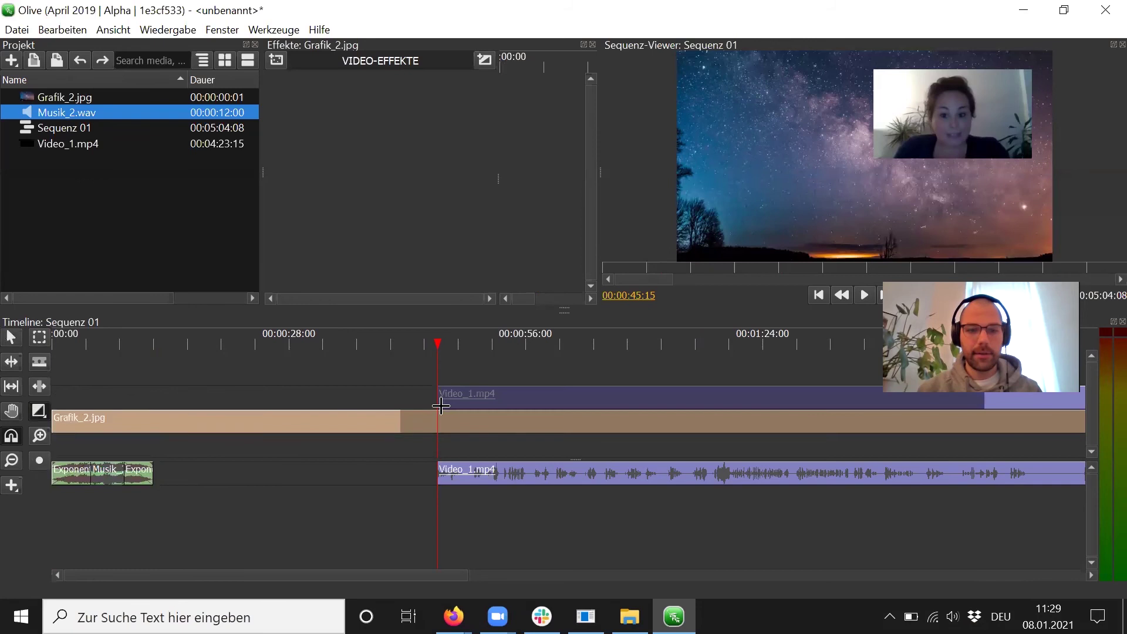
pyautogui.moveTo(439, 401); pyautogui.dragTo(555, 398)
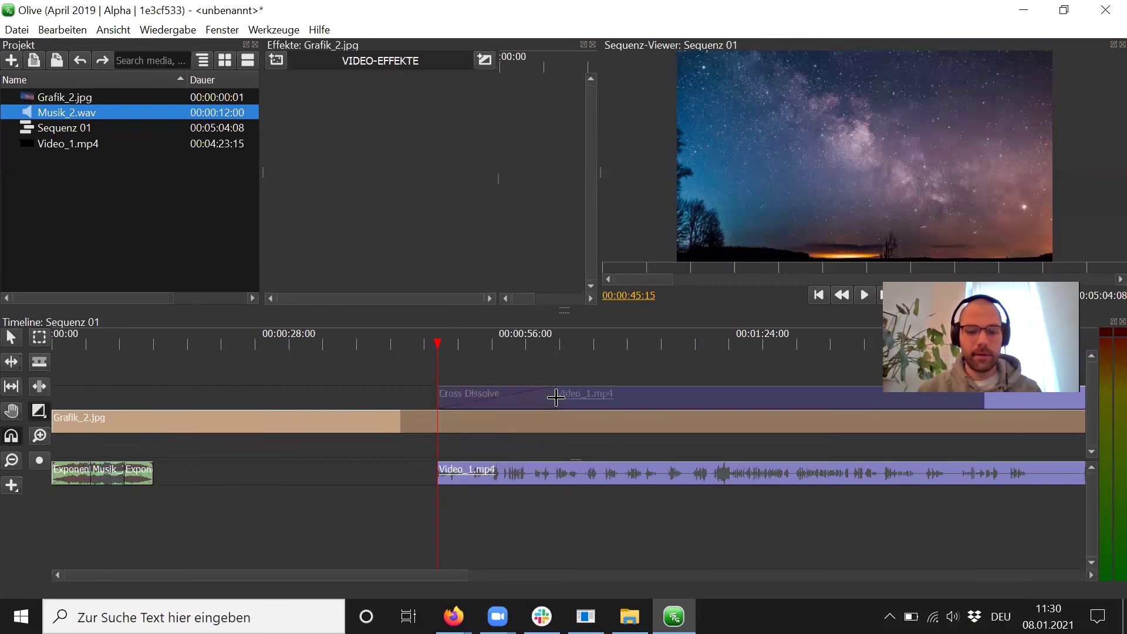
# - Return to the selection tool and play the Cross Dissolve at the start of Video_1.mp4 to check the transition
pyautogui.press('v')
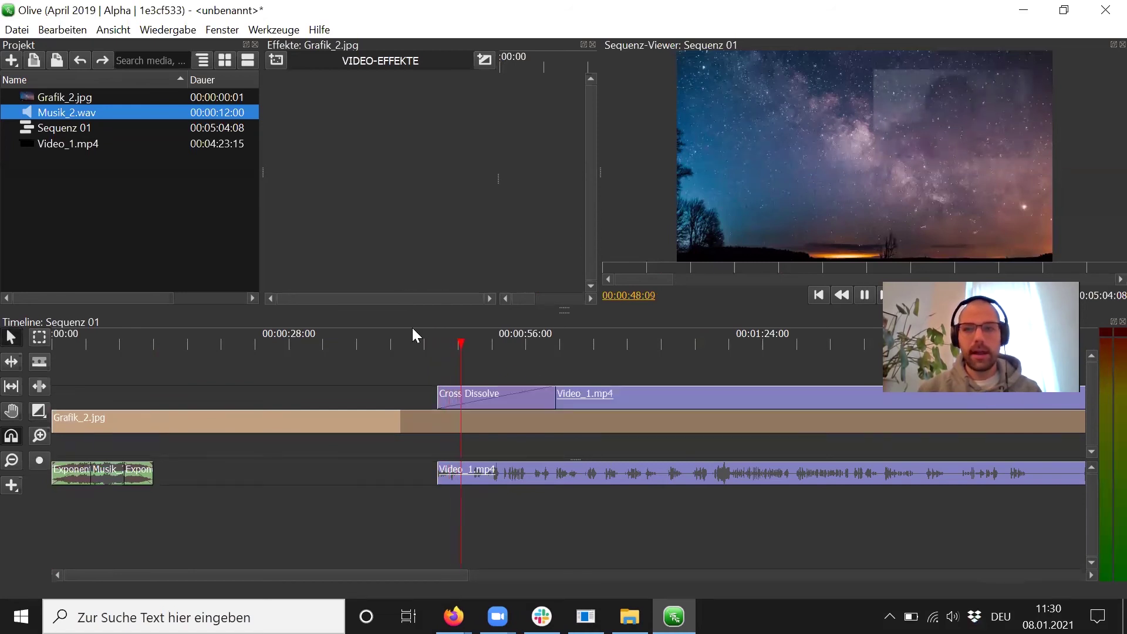
pyautogui.press('space')
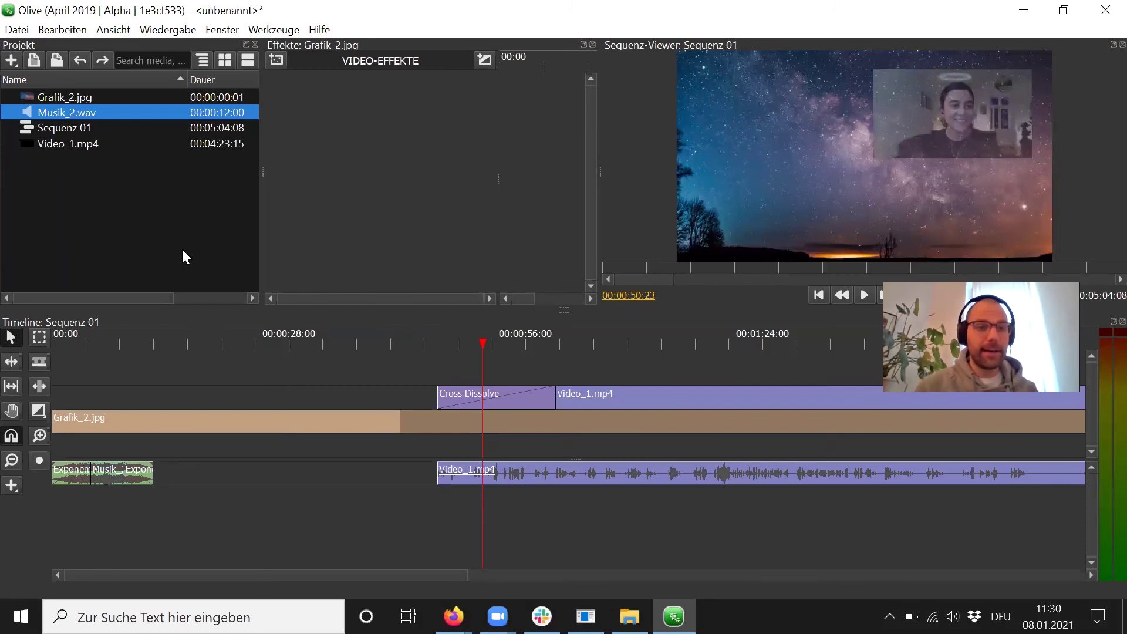
# - Add a title clip of about 33 seconds at the sequence start, on the video track above Grafik_2.jpg
pyautogui.click(11, 486)
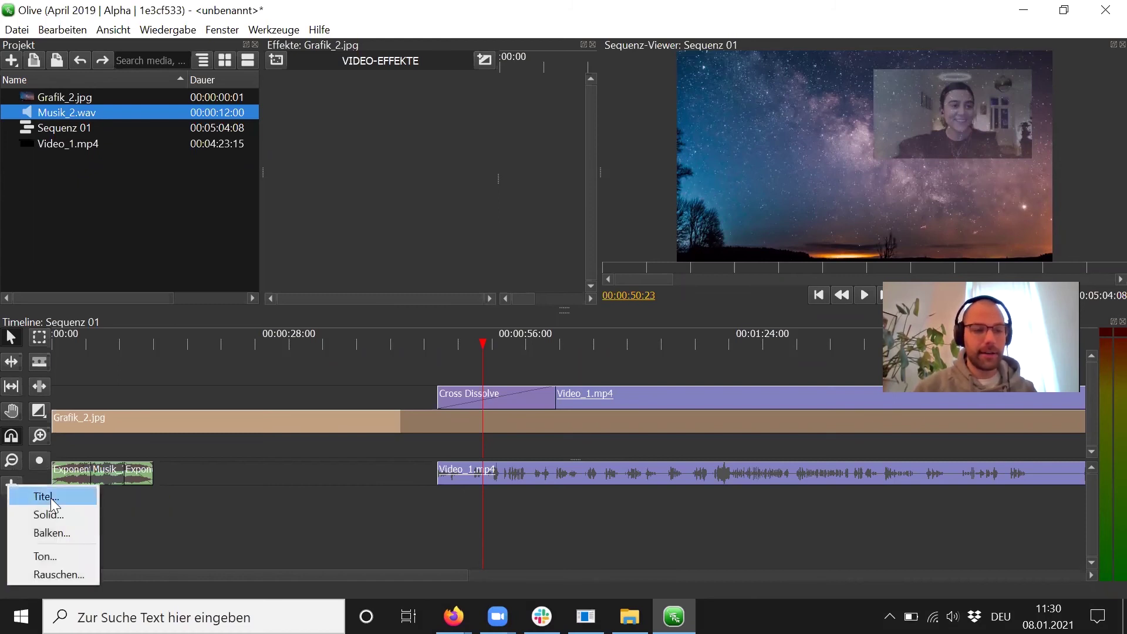
pyautogui.click(235, 519)
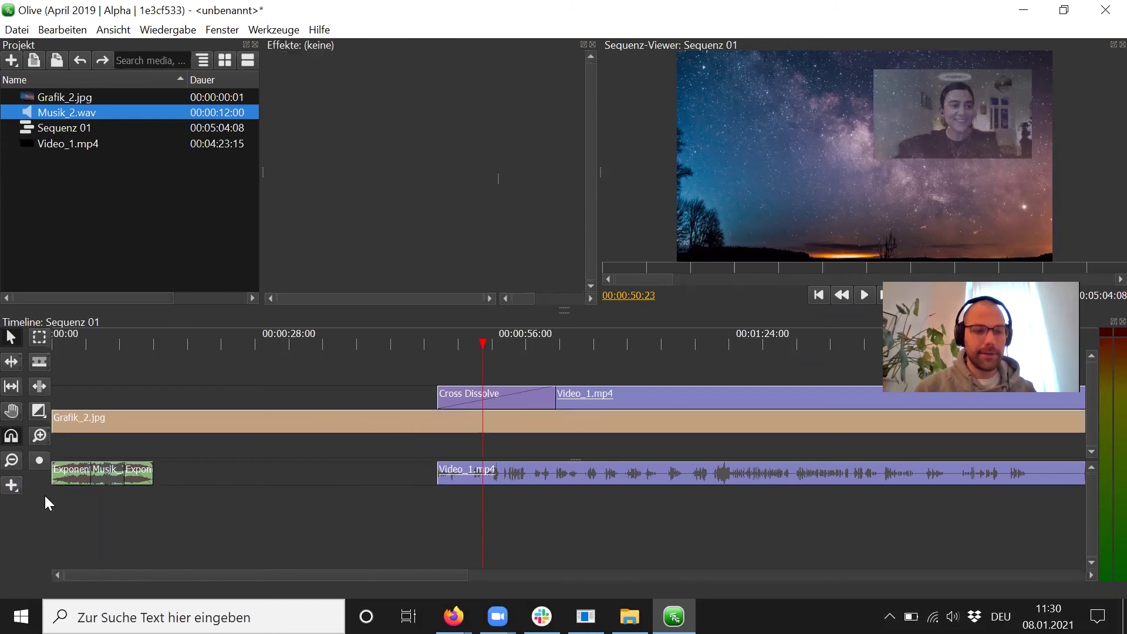
pyautogui.click(10, 486)
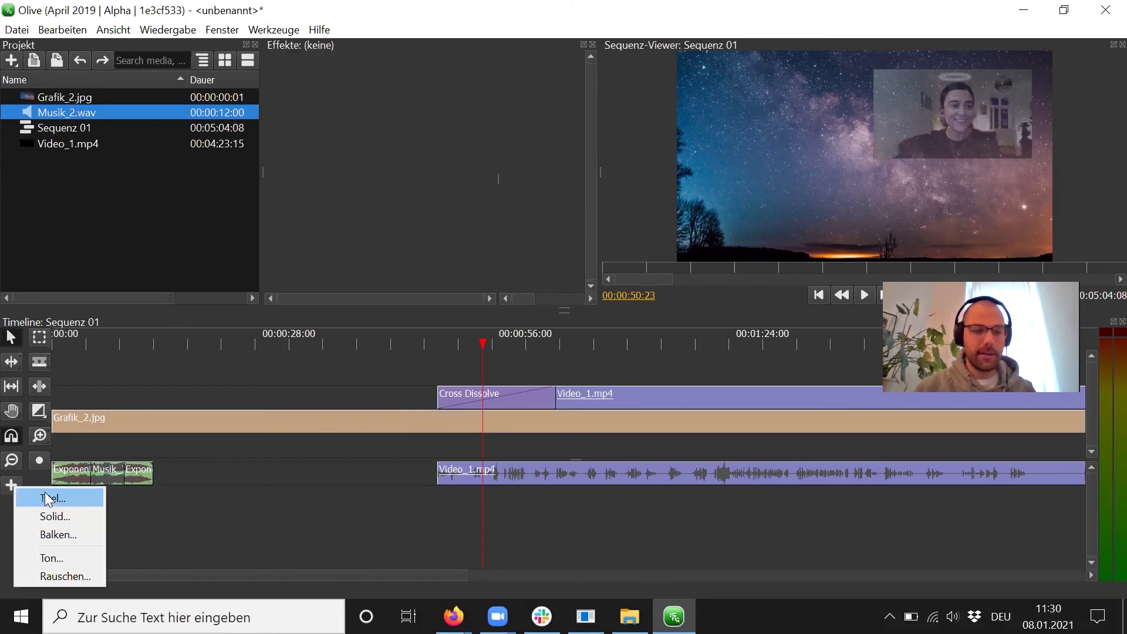
pyautogui.click(216, 447)
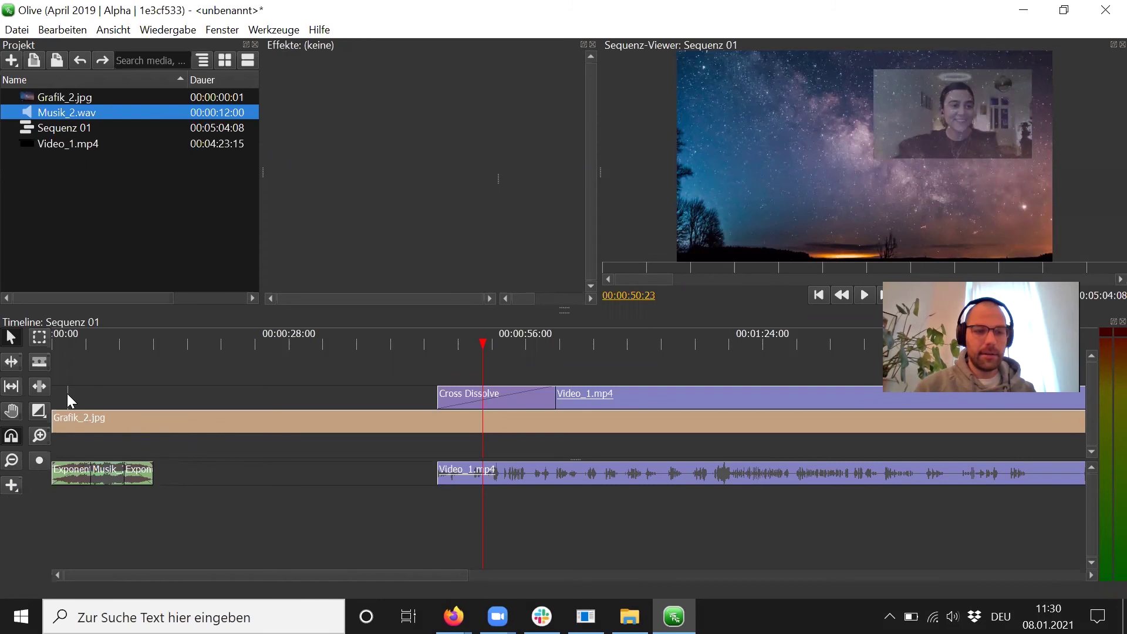
pyautogui.moveTo(72, 394); pyautogui.dragTo(351, 391)
pyautogui.moveTo(220, 401); pyautogui.dragTo(164, 402)
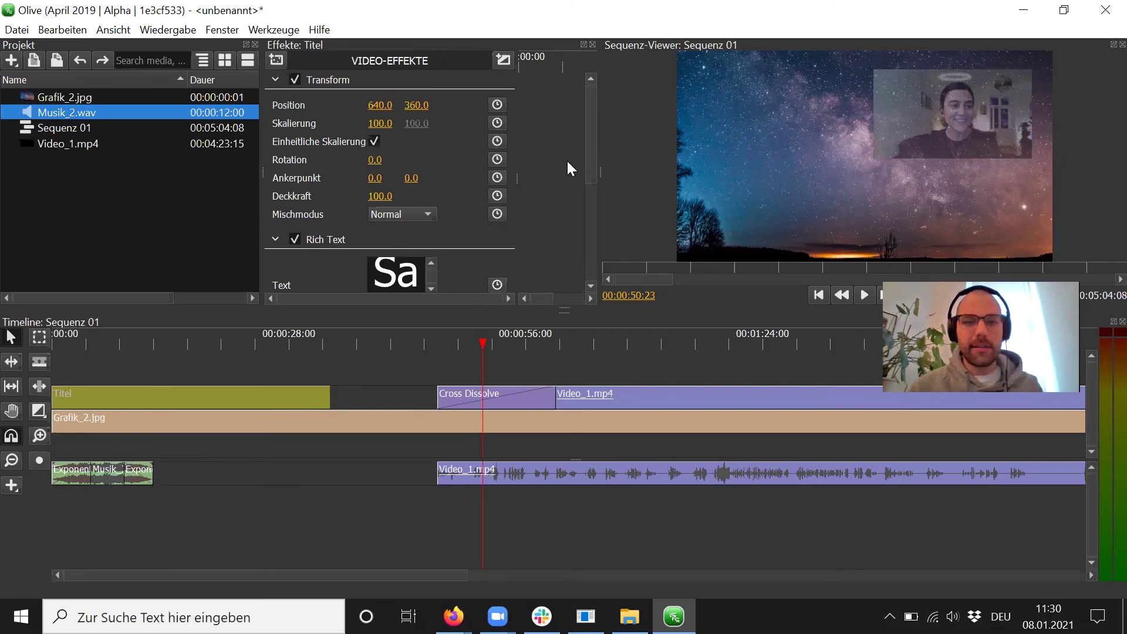
# - Move the playhead to 00:00:20:03 and replace the title's sample text with "Endlich wieder" and "Plötzlich Digital" on two lines
pyautogui.moveTo(589, 157); pyautogui.dragTo(589, 175)
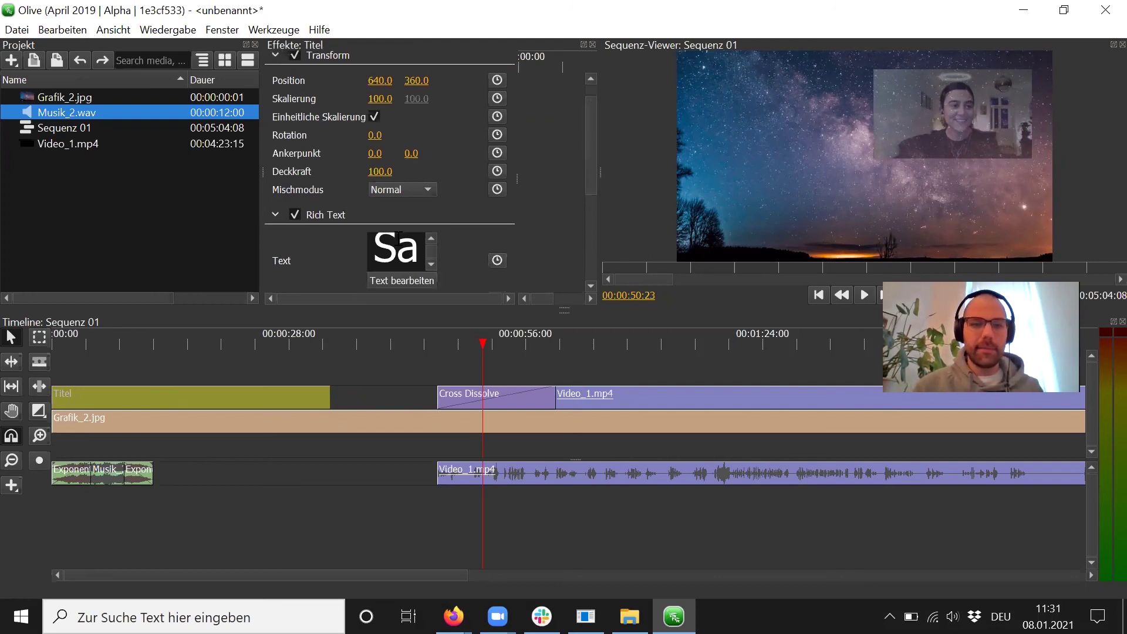
pyautogui.moveTo(475, 340); pyautogui.dragTo(222, 335)
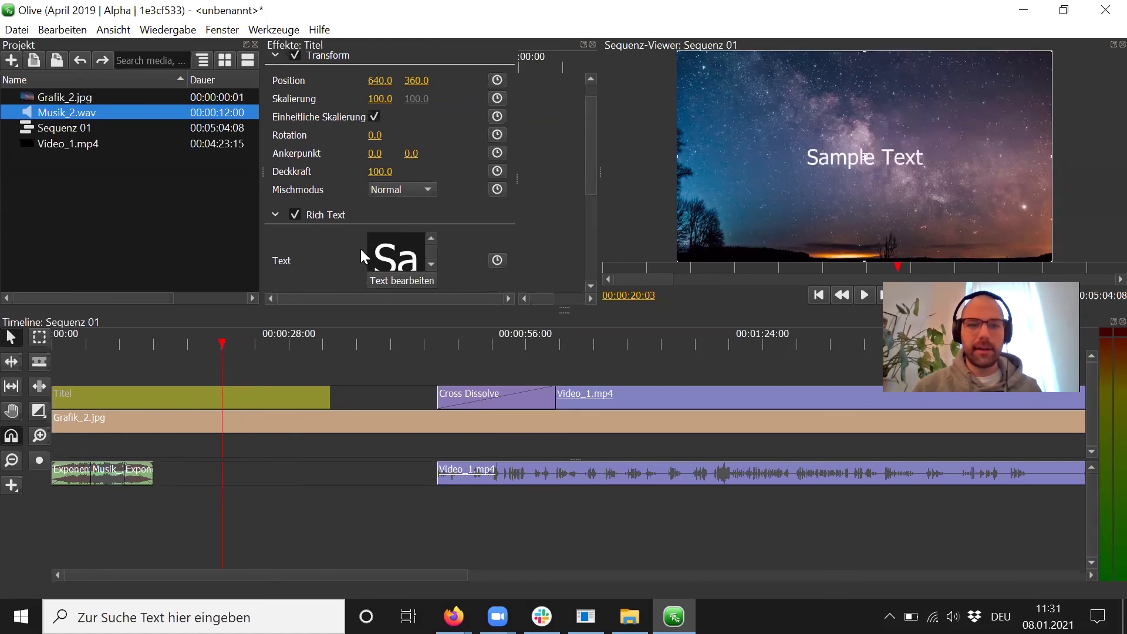
pyautogui.doubleClick(394, 249)
pyautogui.moveTo(394, 249); pyautogui.dragTo(395, 267)
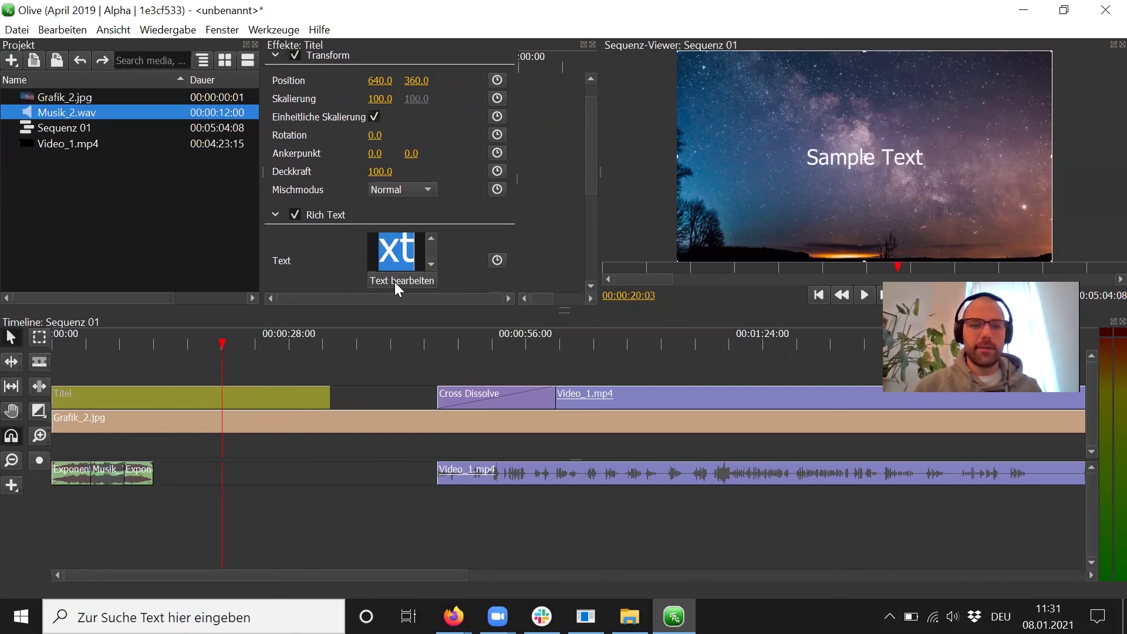
pyautogui.click(402, 281)
pyautogui.hotkey('ctrl', 'a')
pyautogui.write('Endlich wieder')
pyautogui.press('Left')
pyautogui.press('Left')
pyautogui.press('Left')
pyautogui.press('Left')
pyautogui.press('Left')
pyautogui.press('Left')
pyautogui.press('Left')
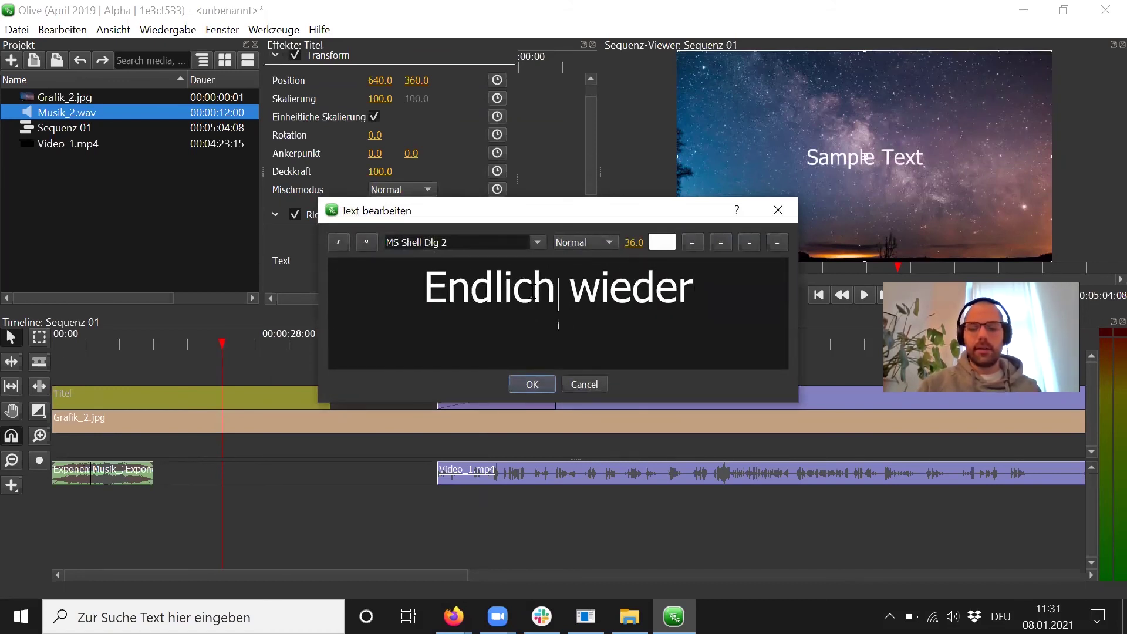
pyautogui.write('Ü')
pyautogui.press('BackSpace')
pyautogui.write('Plötzlci')
pyautogui.press('BackSpace')
pyautogui.press('BackSpace')
pyautogui.write('ich Digital')
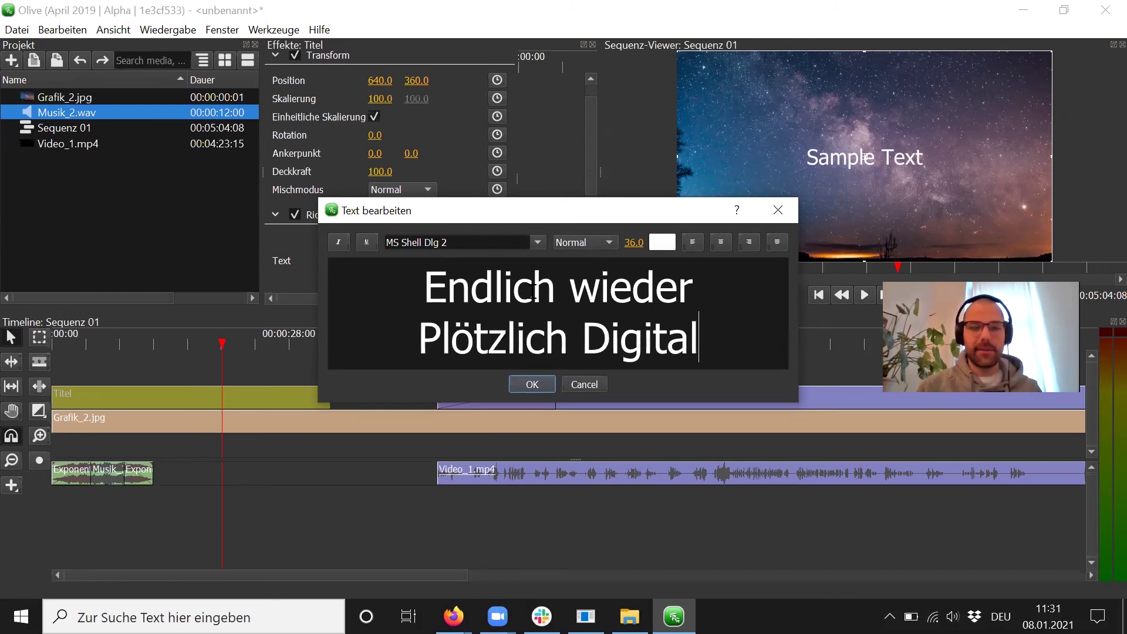
# - Set the font of the whole title text to Montserrat Subrayada and apply the text changes
pyautogui.hotkey('ctrl', 'a')
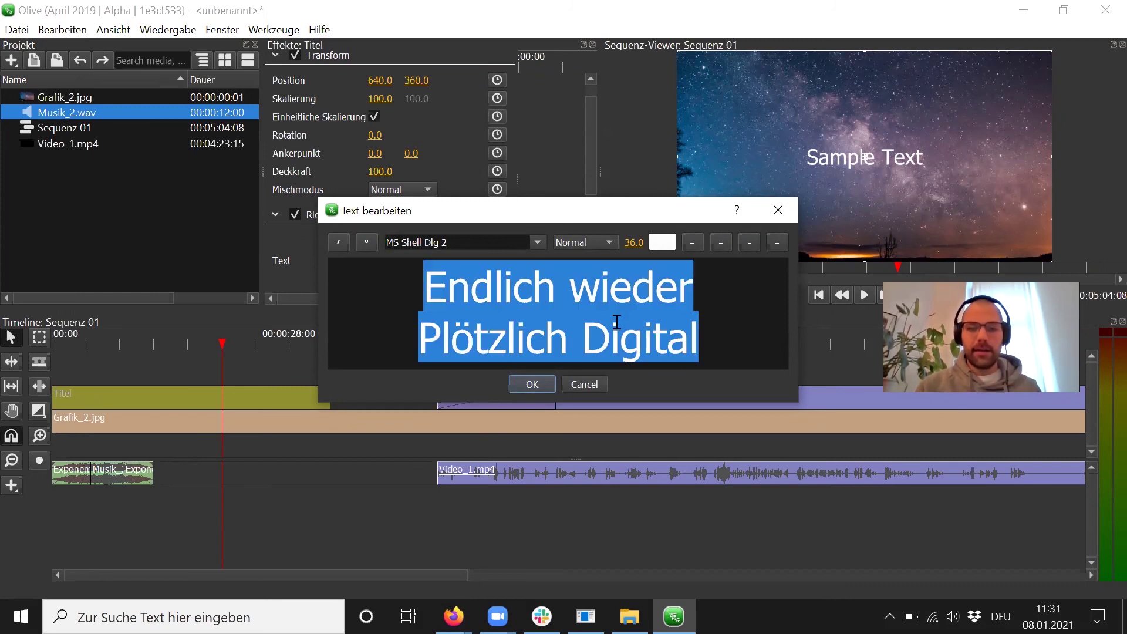
pyautogui.click(537, 244)
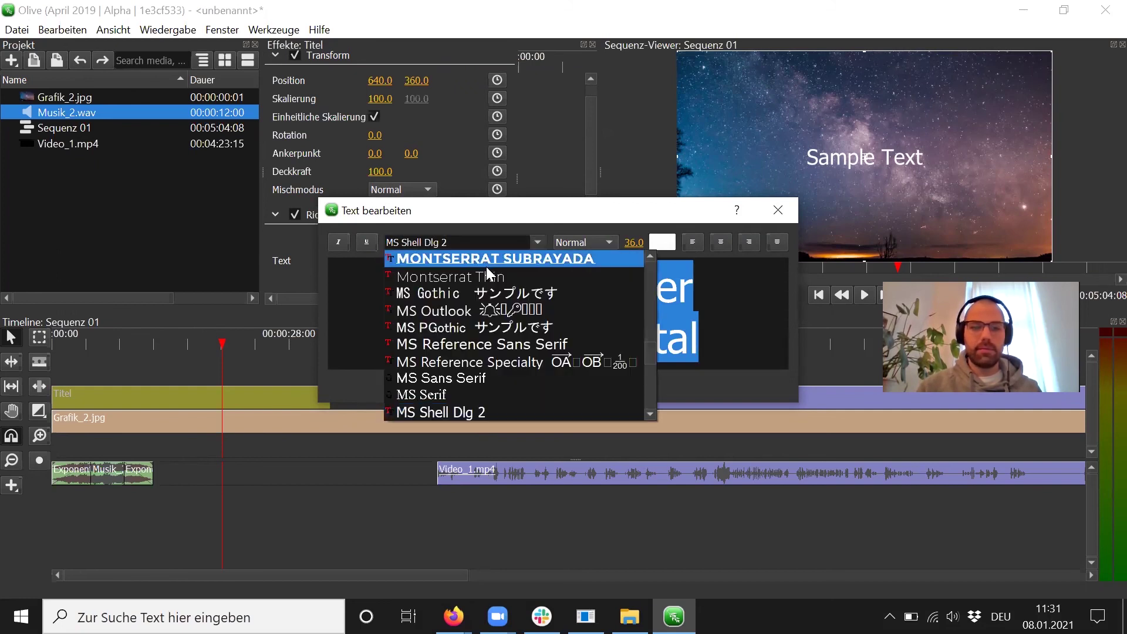
pyautogui.click(486, 265)
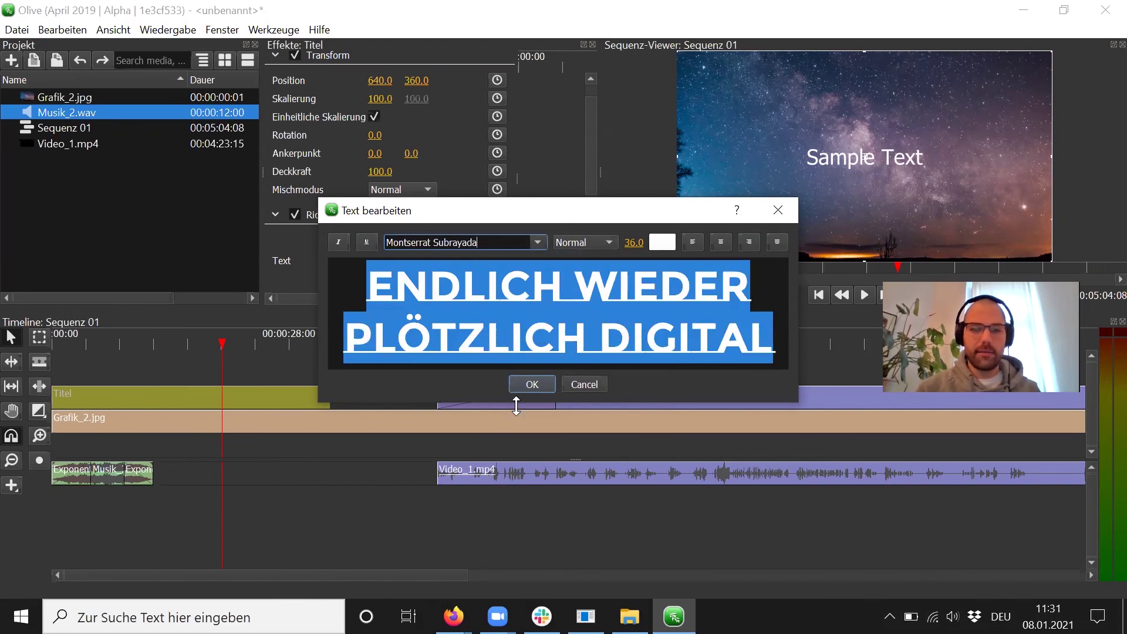
pyautogui.click(532, 385)
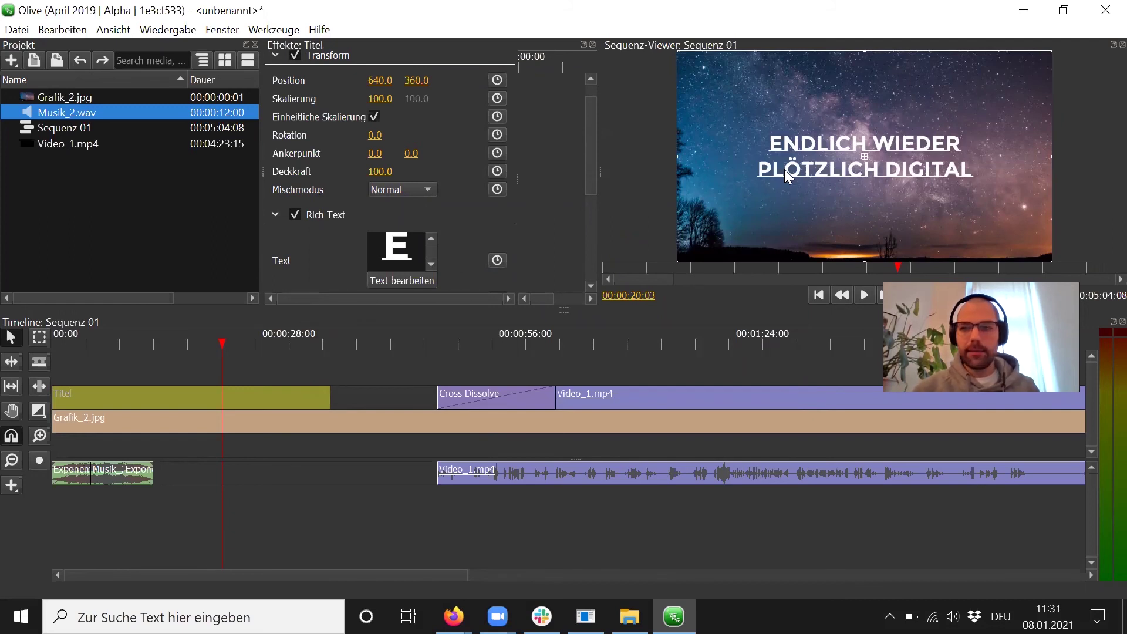
# - At the sequence start, scale the title to 87.0 and keyframe its horizontal position at -352.0, outside the picture
pyautogui.click(197, 337)
pyautogui.moveTo(277, 339); pyautogui.dragTo(176, 340)
pyautogui.moveTo(106, 344); pyautogui.dragTo(52, 346)
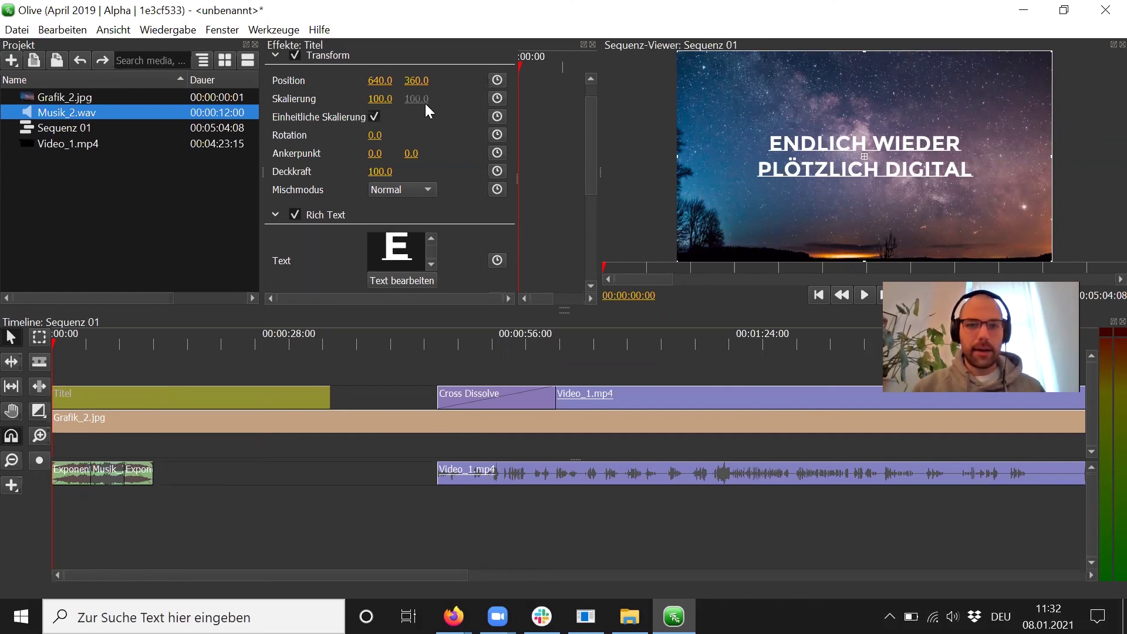
pyautogui.scroll(1, 365, 102)
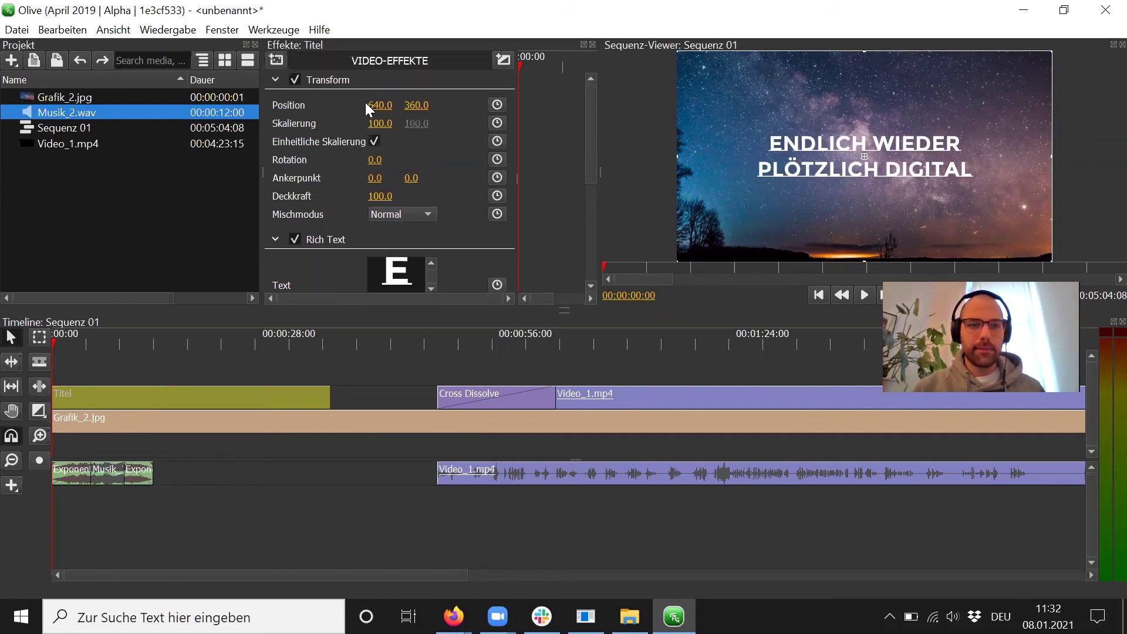
pyautogui.moveTo(380, 123); pyautogui.dragTo(377, 124)
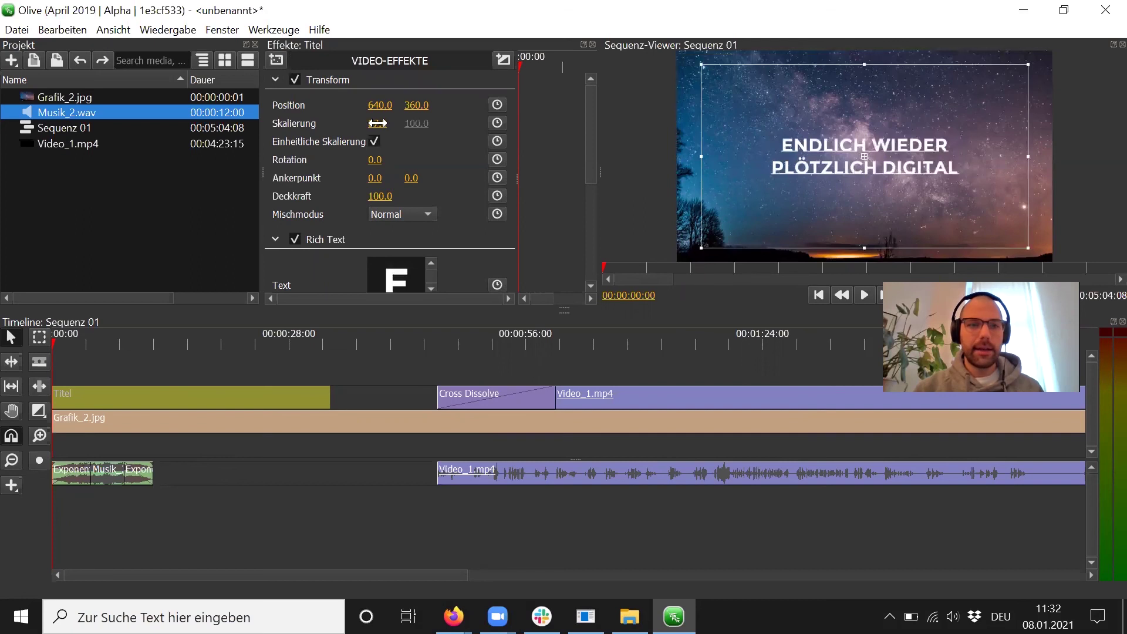
pyautogui.click(497, 106)
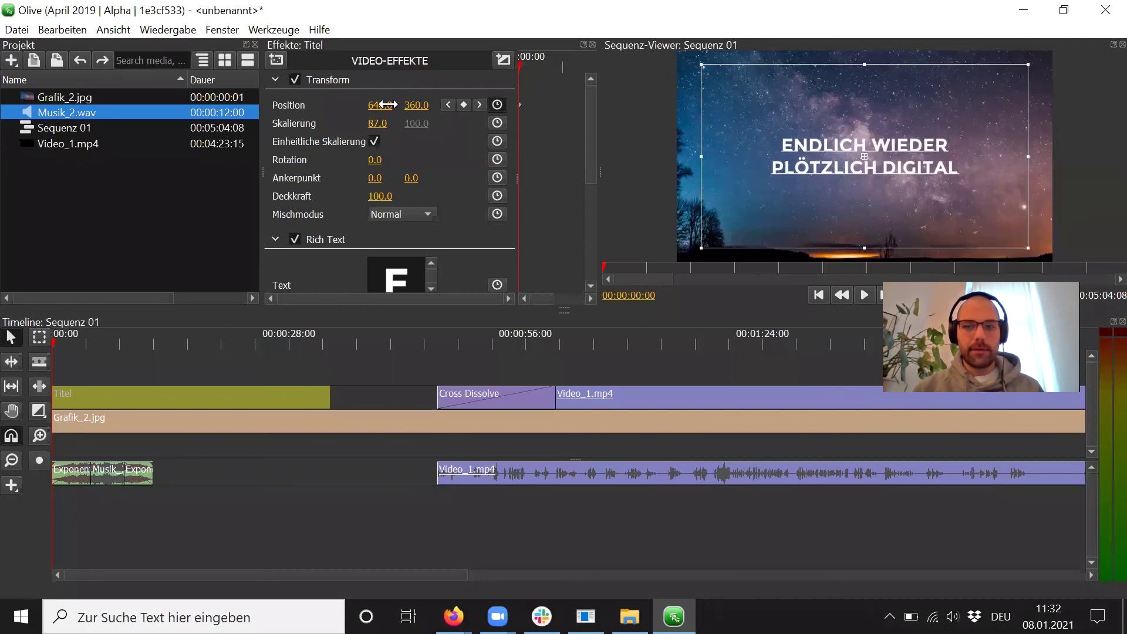
pyautogui.moveTo(388, 104); pyautogui.dragTo(158, 105)
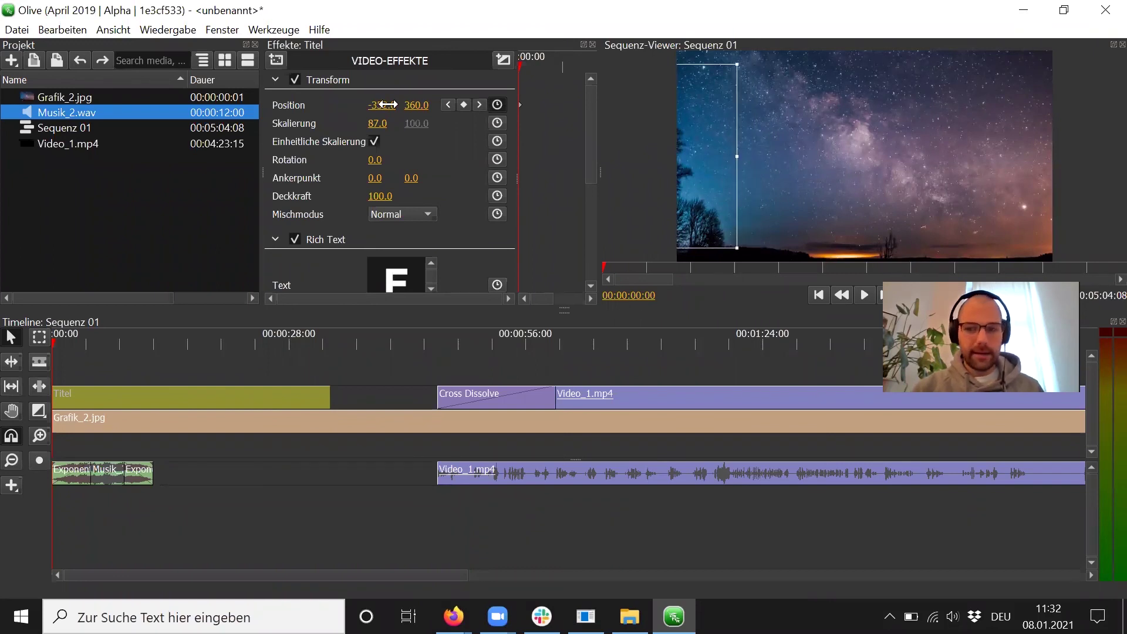
# - Play forward to 00:00:03:19 and keyframe the title's horizontal position there at 651.0
pyautogui.press('space')
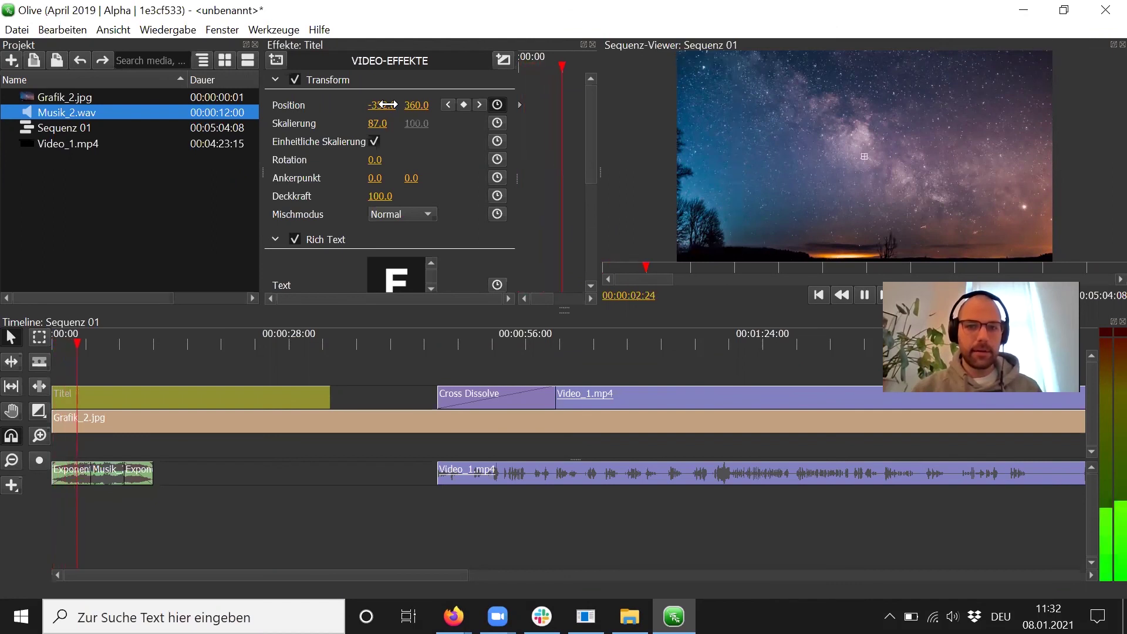
pyautogui.press('space')
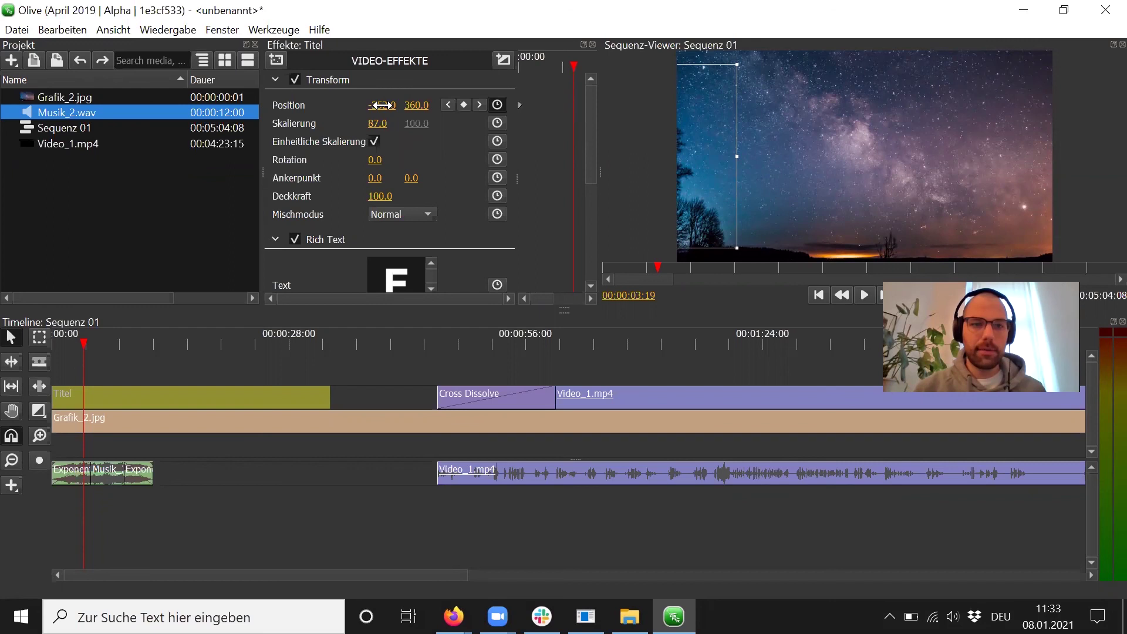
pyautogui.moveTo(381, 105); pyautogui.dragTo(851, 105)
pyautogui.moveTo(864, 156); pyautogui.dragTo(875, 156)
pyautogui.moveTo(380, 105); pyautogui.dragTo(429, 105)
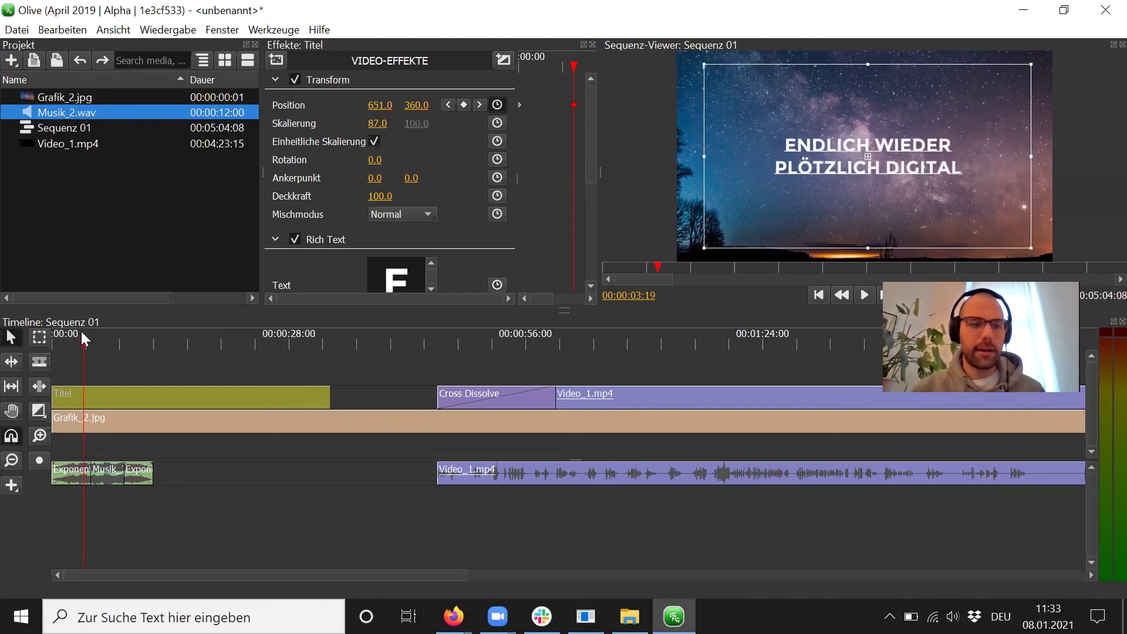
# - Play the sequence from the beginning to about 00:00:04:10 to check the title's slide-in animation
pyautogui.press('Home')
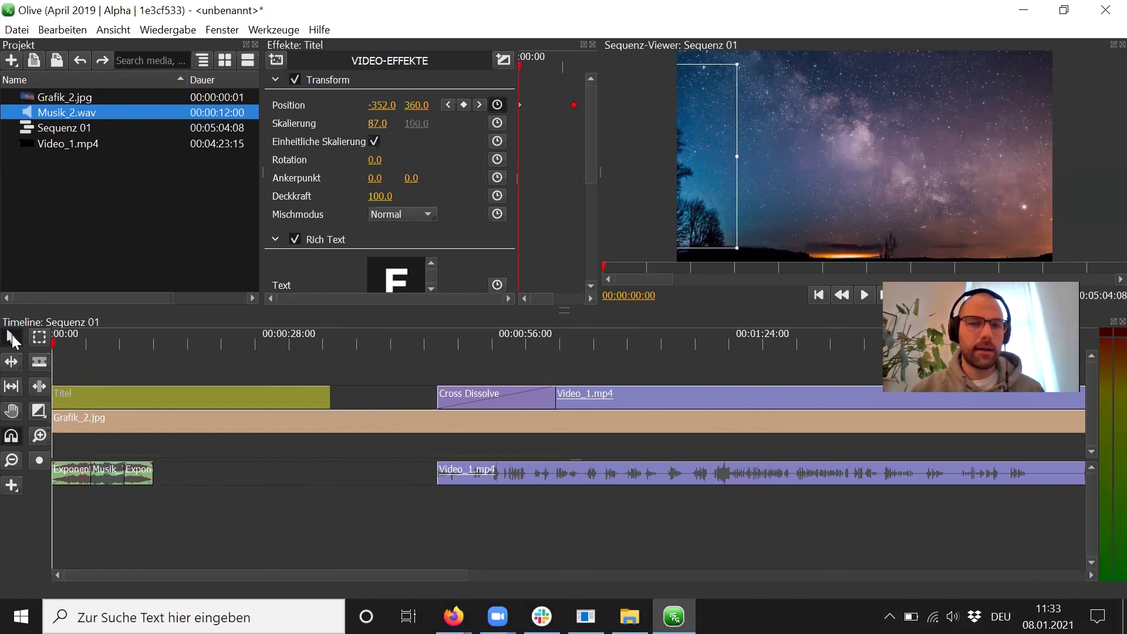
pyautogui.press('space')
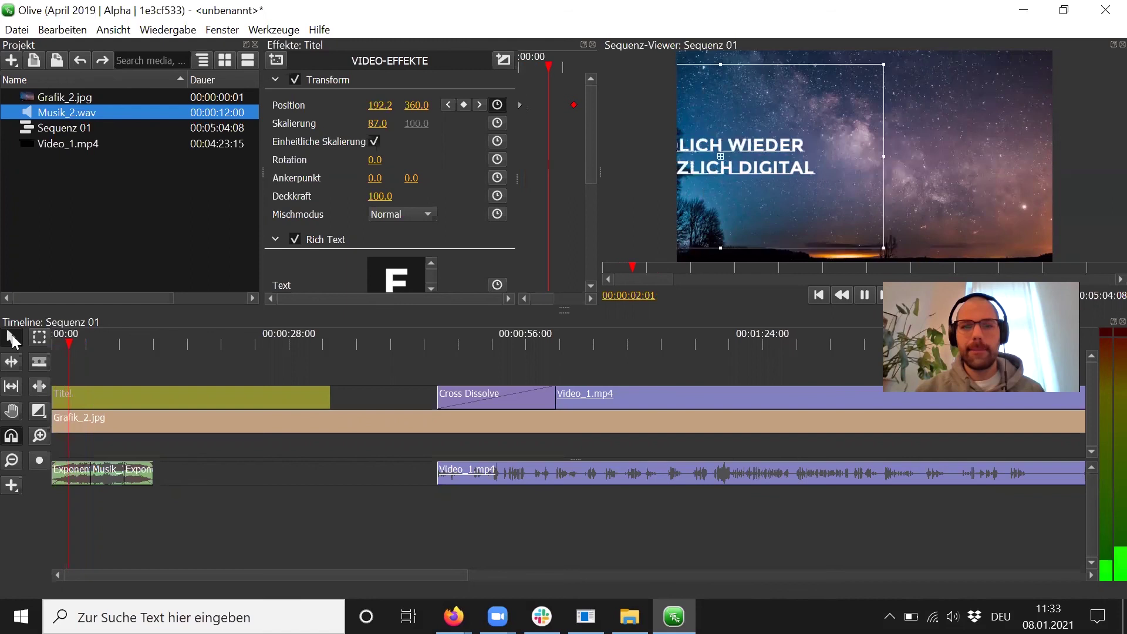
pyautogui.press('space')
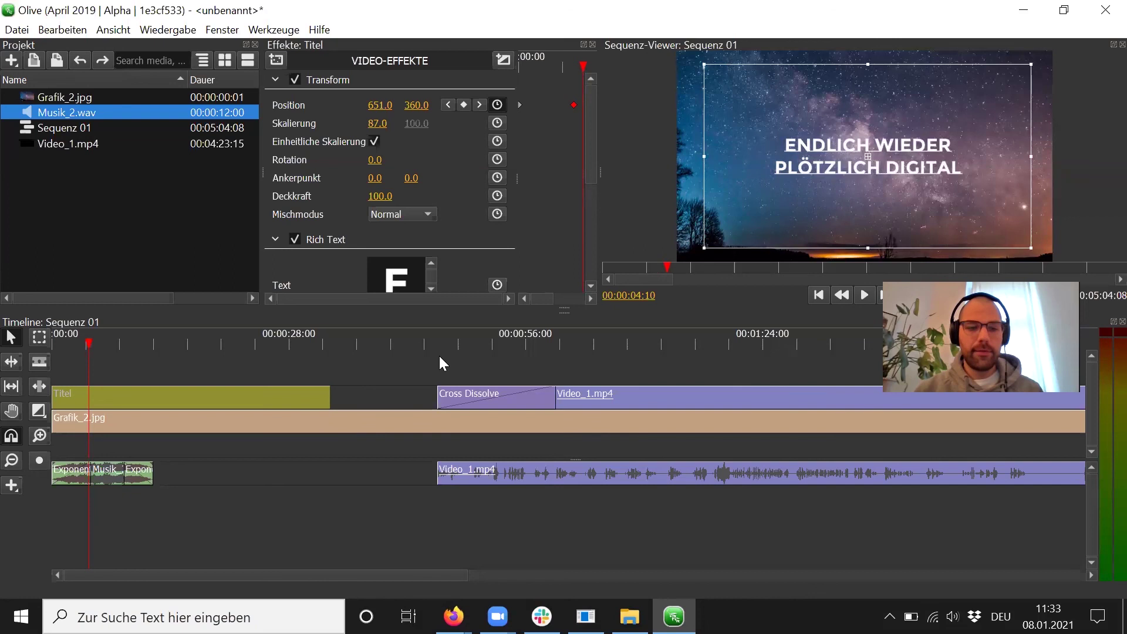
# - Move the Video_1.mp4 picture and sound clips earlier to start at 00:00:33:05, with the title shortened to about 30 seconds
pyautogui.hscroll(1, 460, 437)
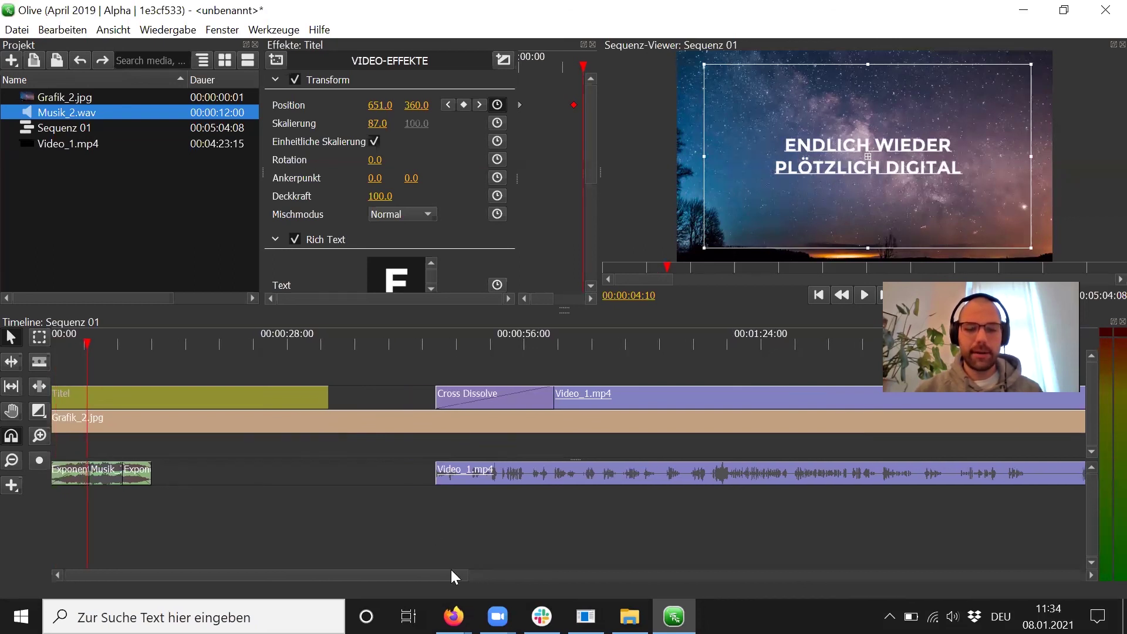
pyautogui.moveTo(452, 574); pyautogui.dragTo(1108, 582)
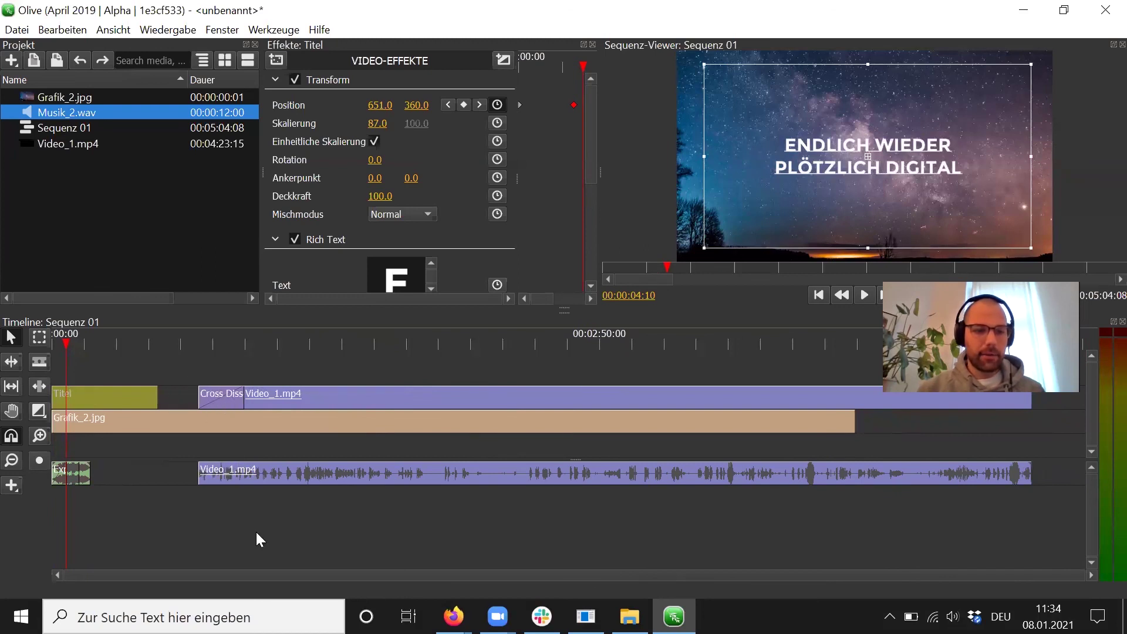
pyautogui.moveTo(196, 372); pyautogui.dragTo(264, 542)
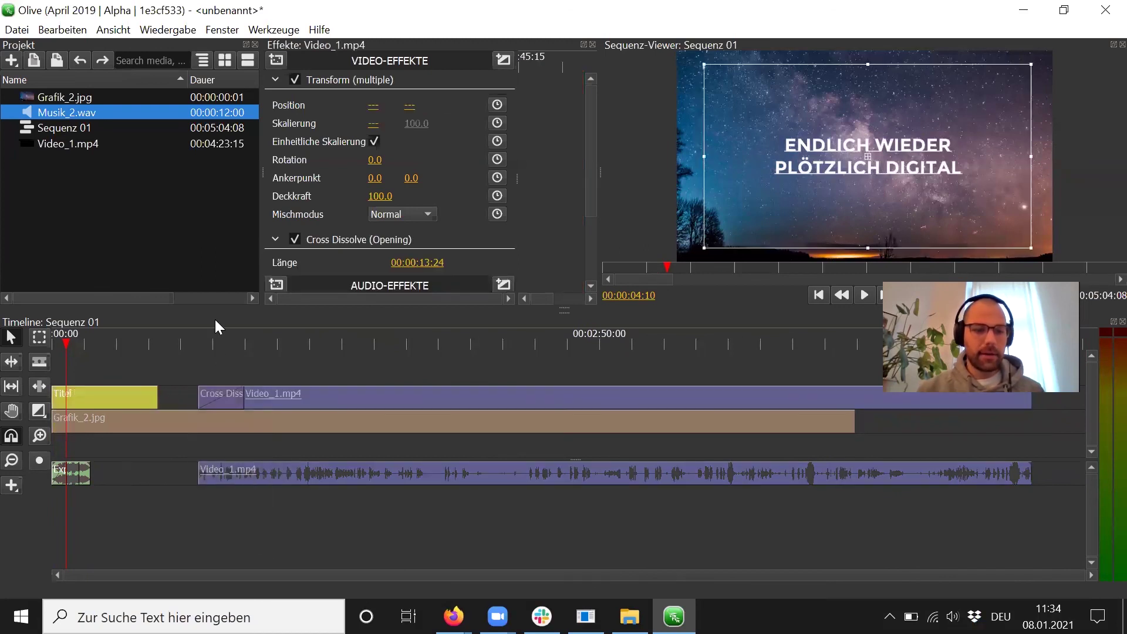
pyautogui.moveTo(215, 392); pyautogui.dragTo(171, 392)
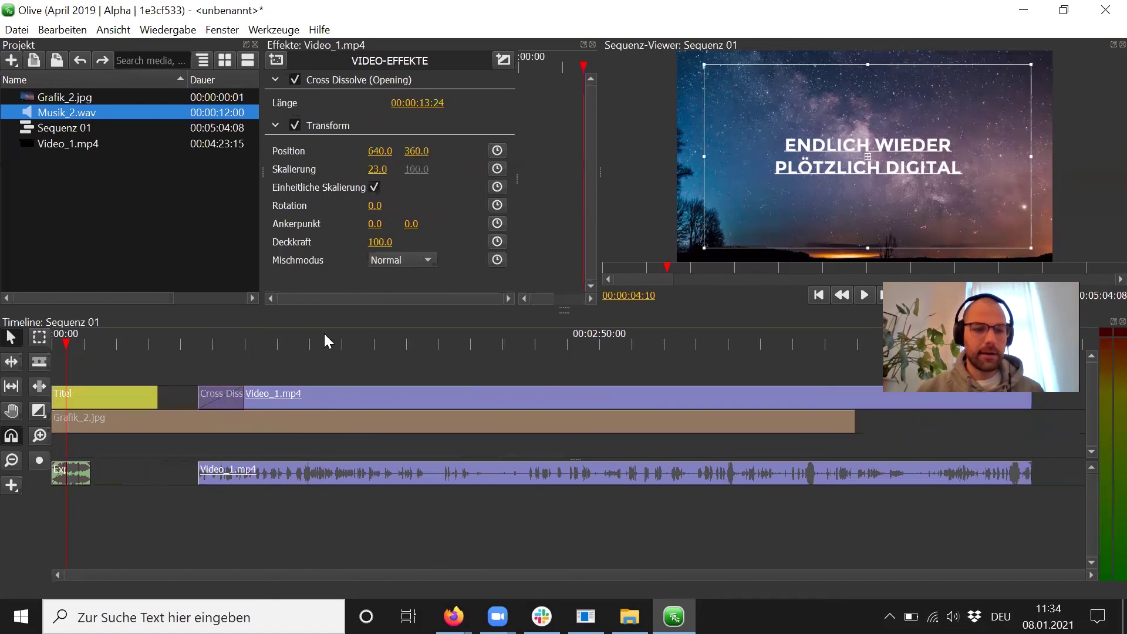
pyautogui.moveTo(304, 393); pyautogui.dragTo(272, 394)
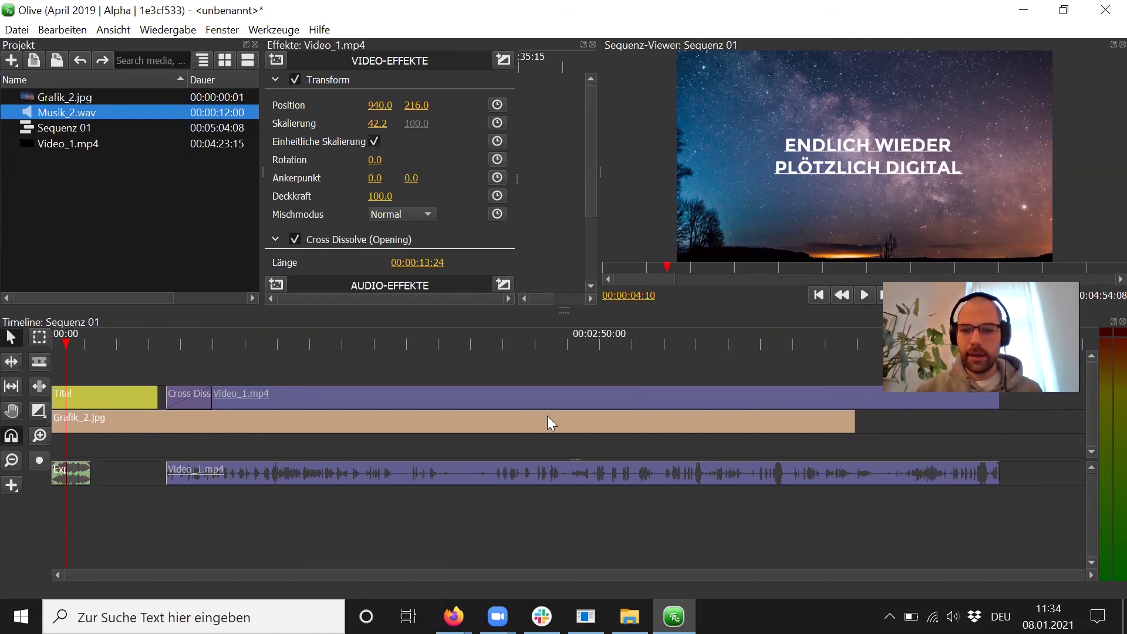
pyautogui.moveTo(371, 396); pyautogui.dragTo(383, 395)
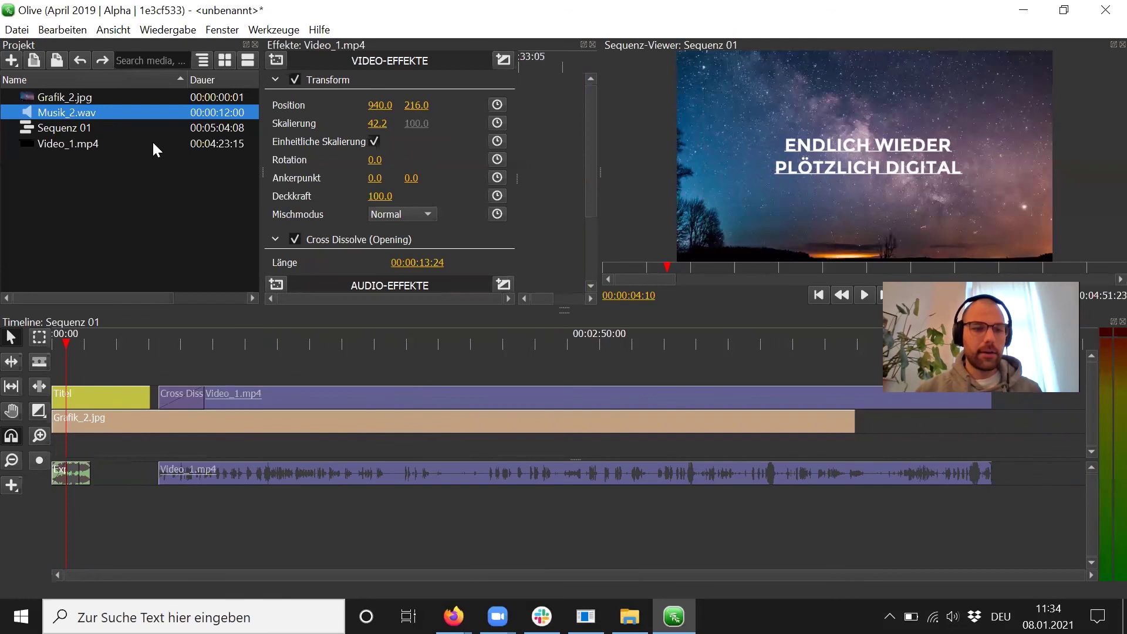
pyautogui.click(17, 29)
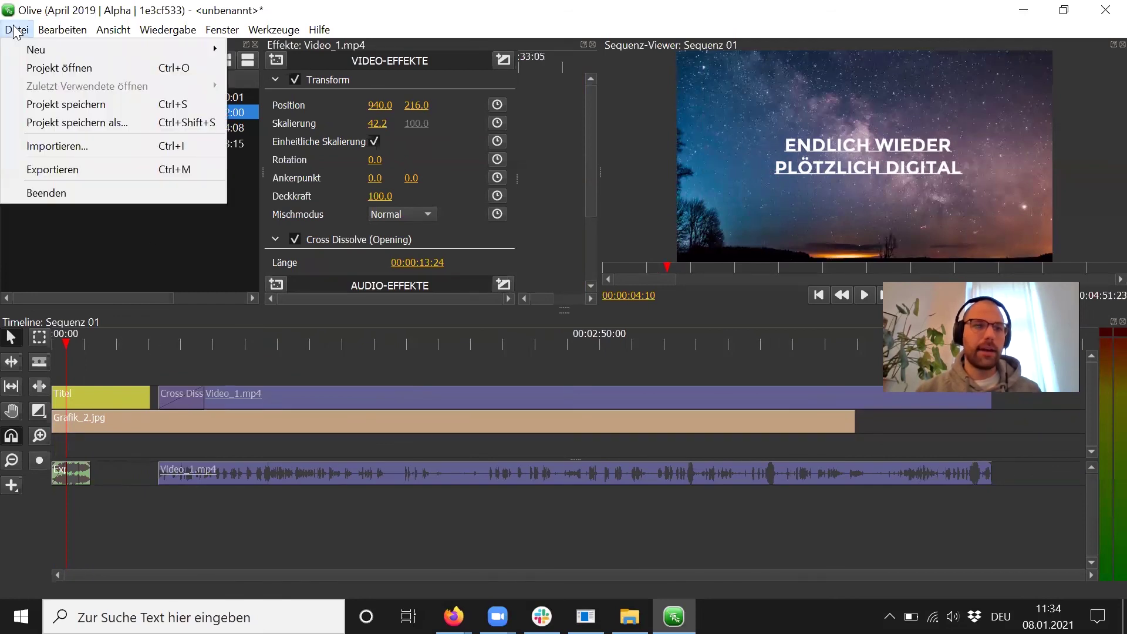
pyautogui.click(43, 151)
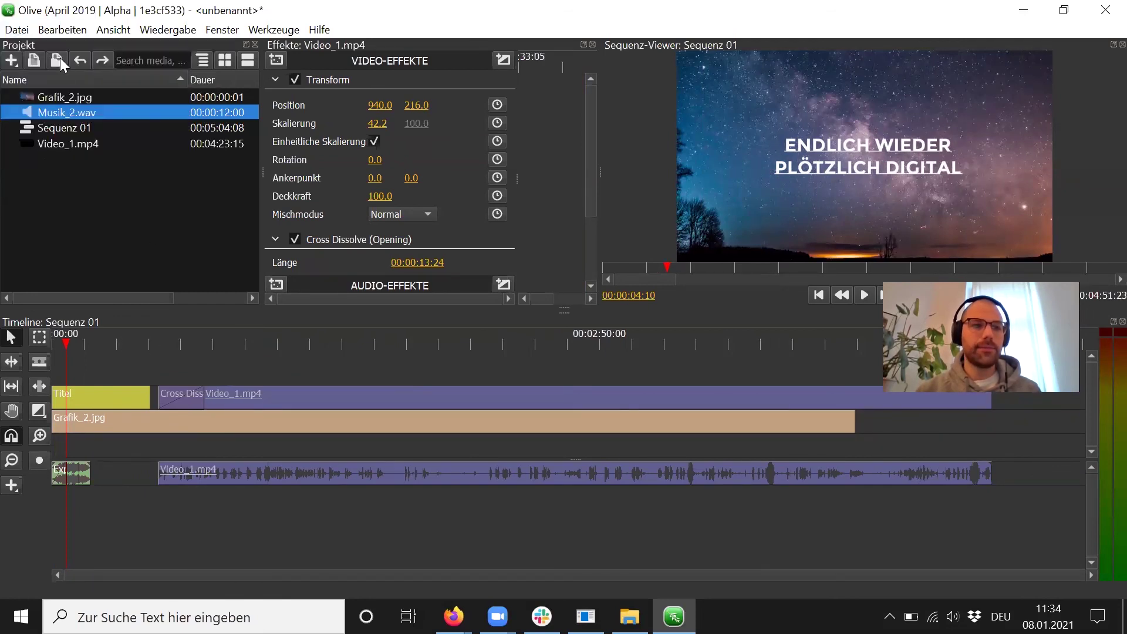
# - Open the export settings for Sequenz 01 and look through the available output formats
pyautogui.click(17, 29)
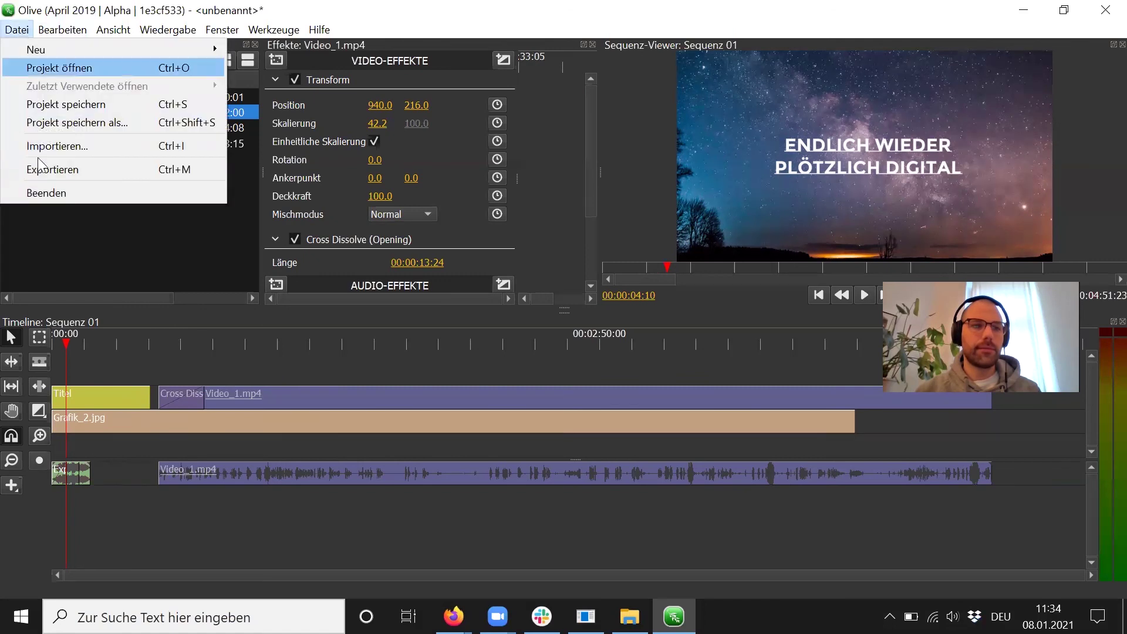
pyautogui.click(69, 171)
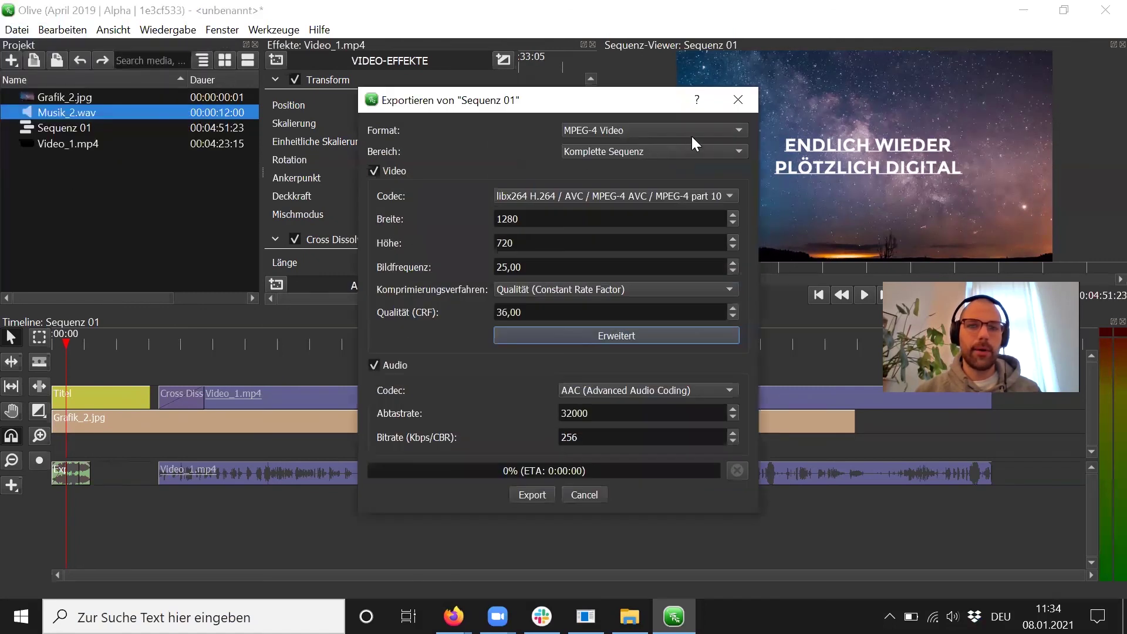
pyautogui.click(649, 129)
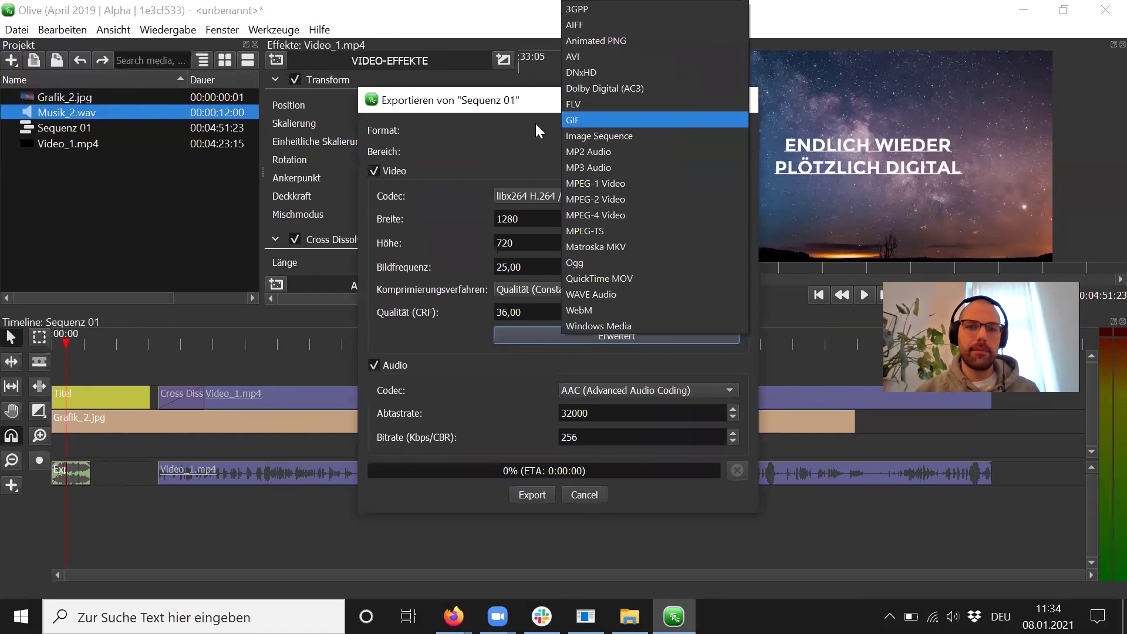
pyautogui.click(453, 126)
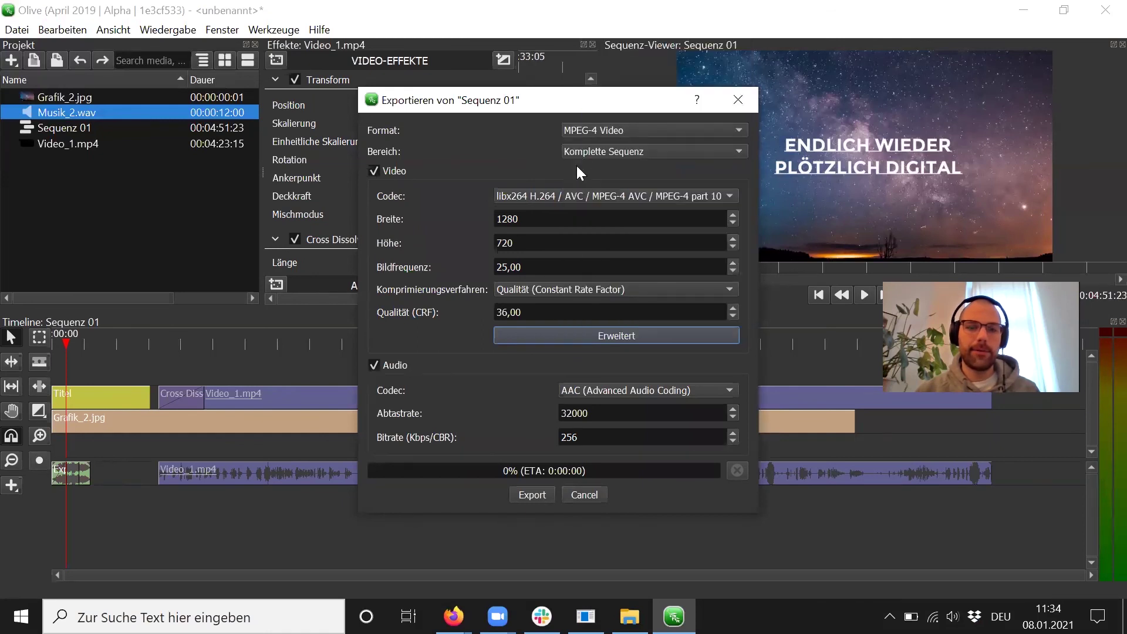
# - Set the video export quality (CRF) to 18 and close the export settings without exporting
pyautogui.click(544, 311)
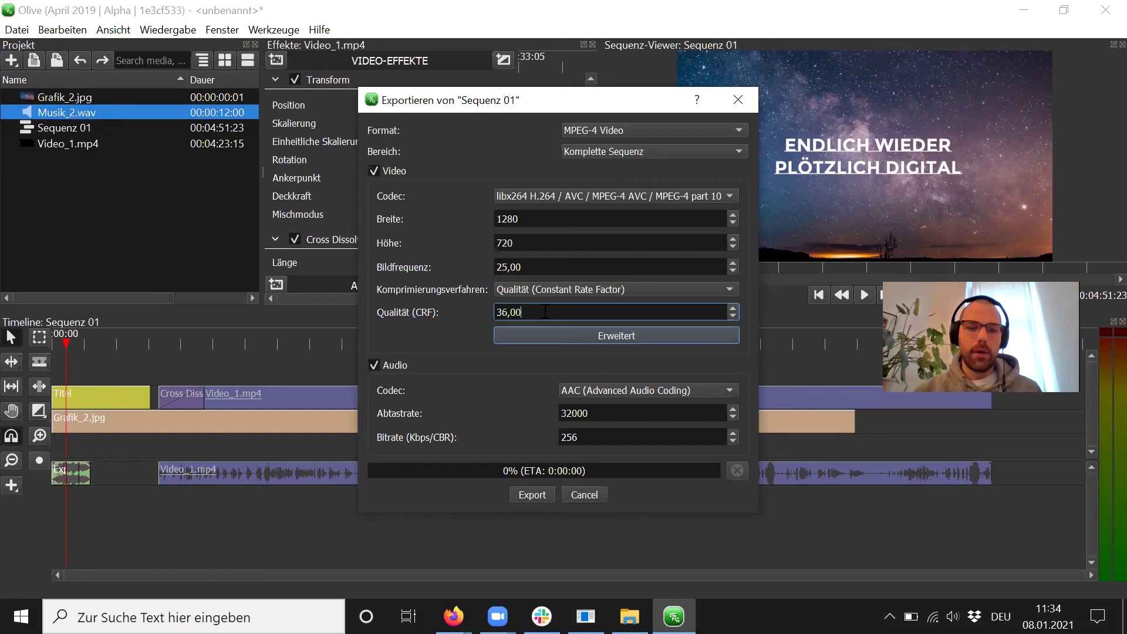
pyautogui.doubleClick(641, 314)
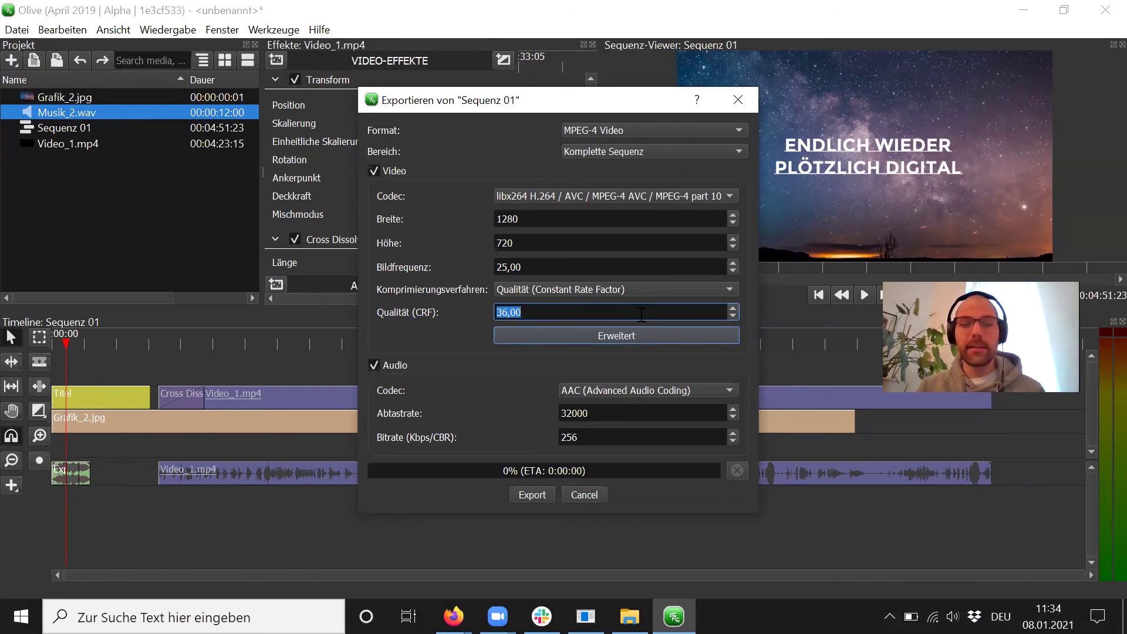
pyautogui.press('BackSpace')
pyautogui.write('18')
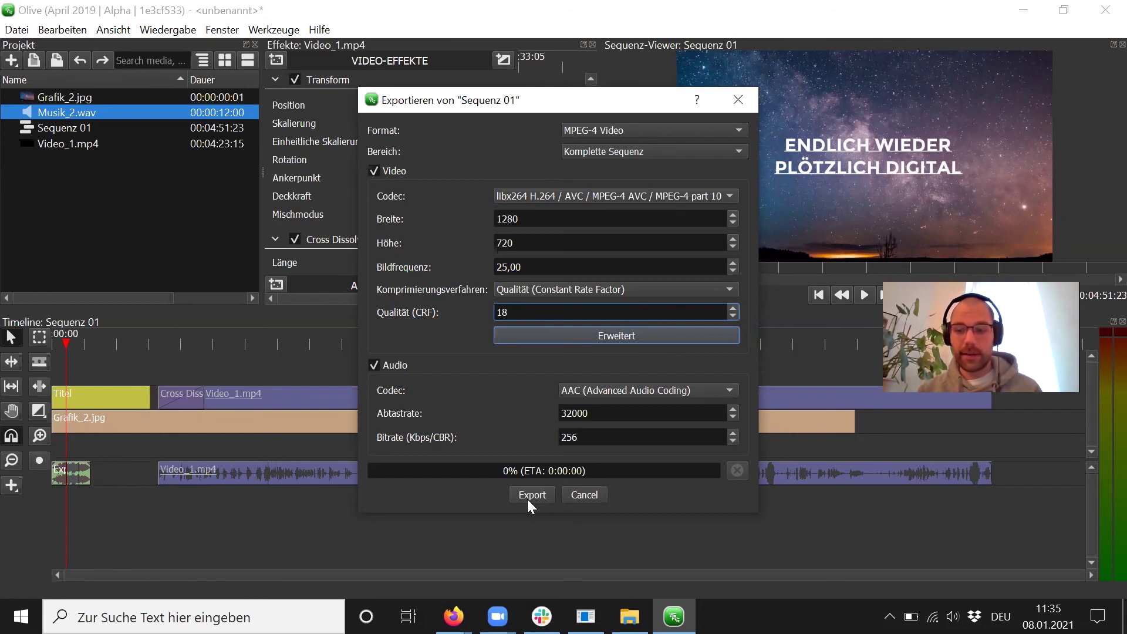
pyautogui.click(742, 108)
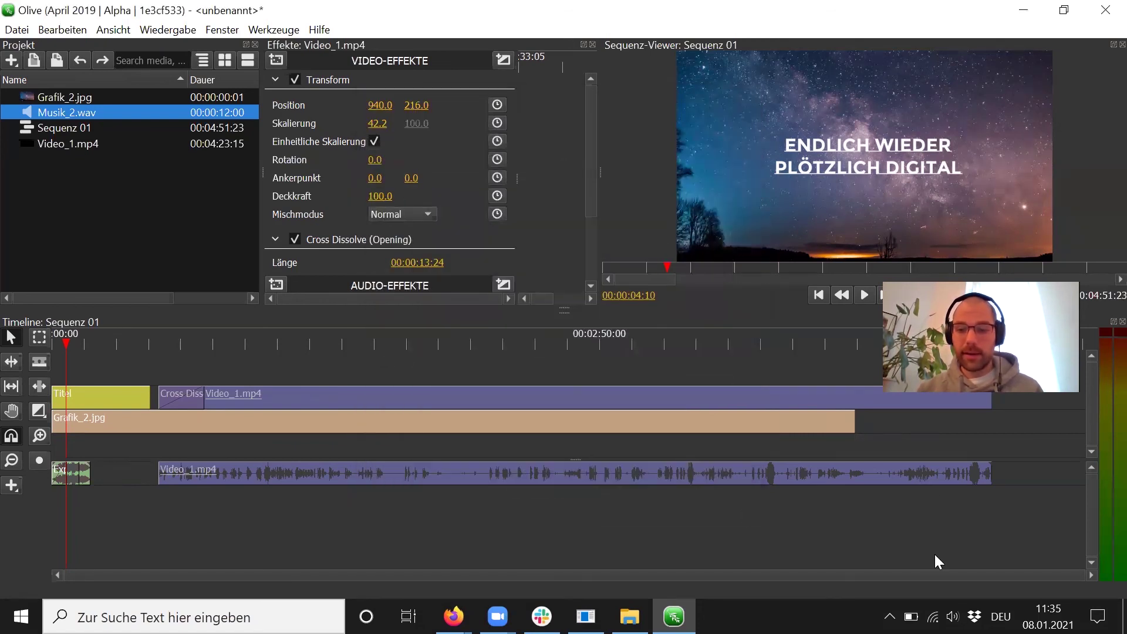